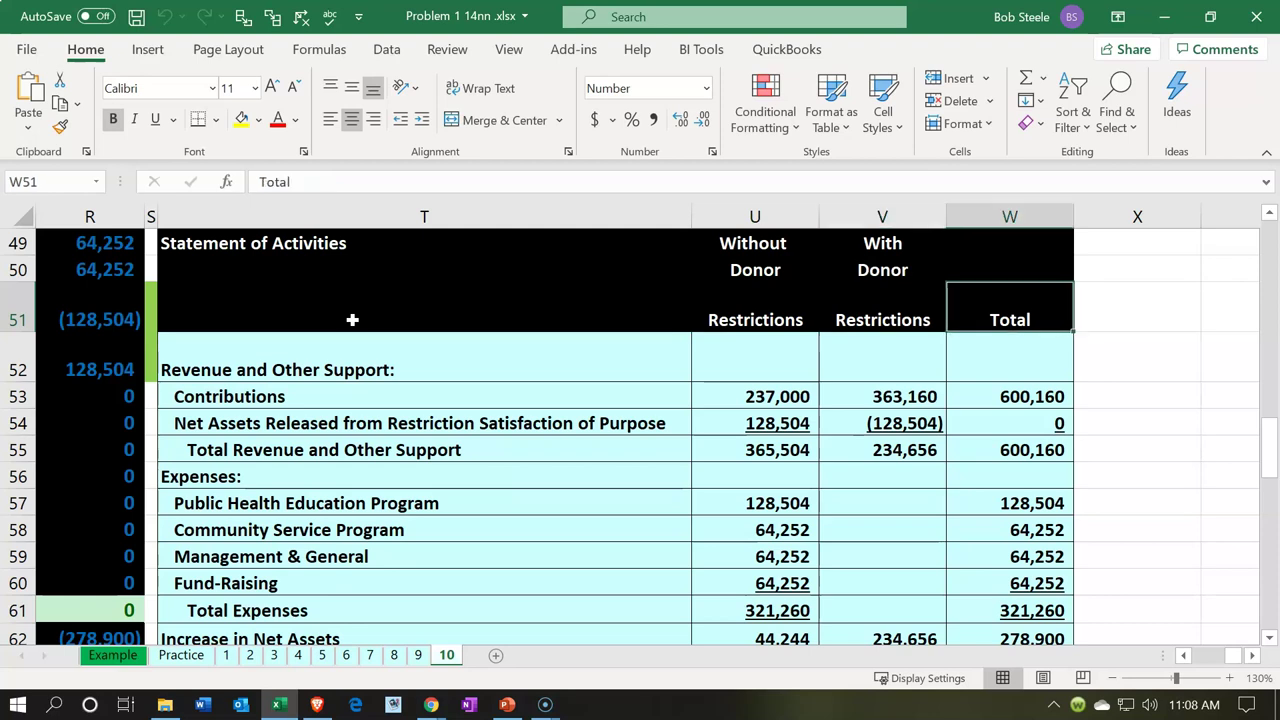
Review the two Net Assets Released trial balance accounts, without and with donor restrictions, in cells O51 and O52.
key("Left")
key("Left")
key("Left")
key("Left")
key("Left")
key("Left")
key("Left")
key("Left")
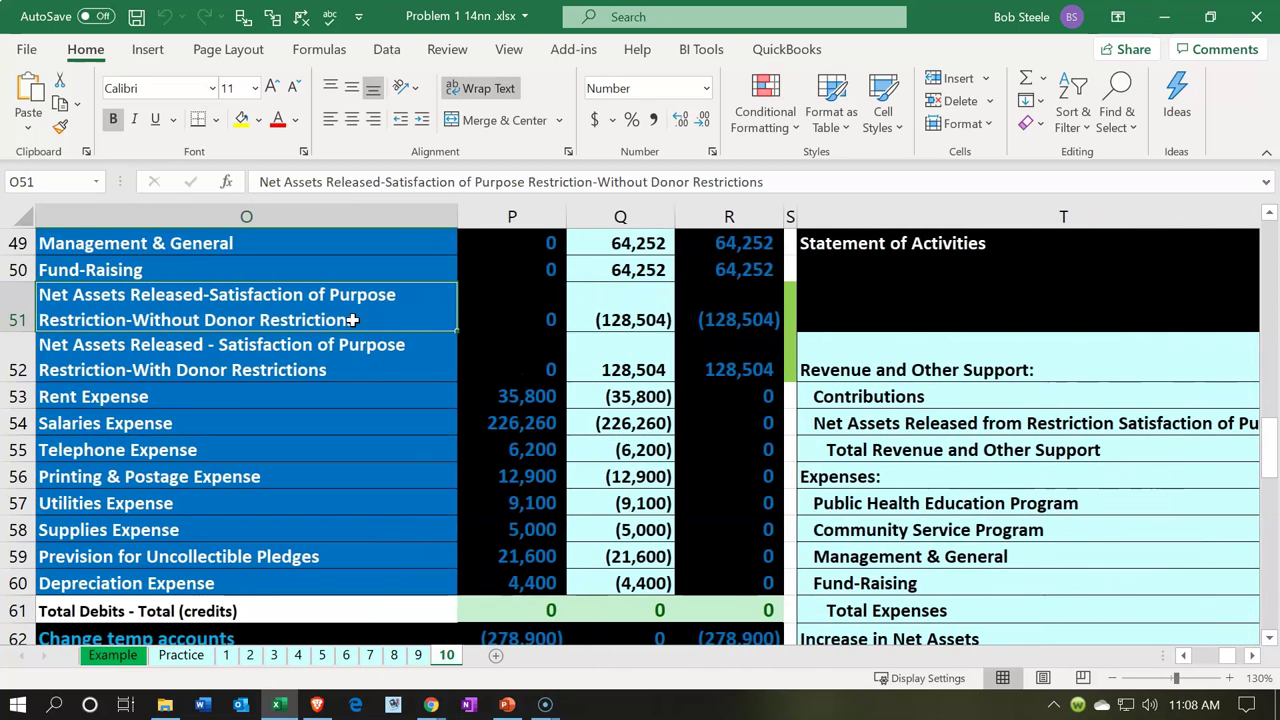
key("Down")
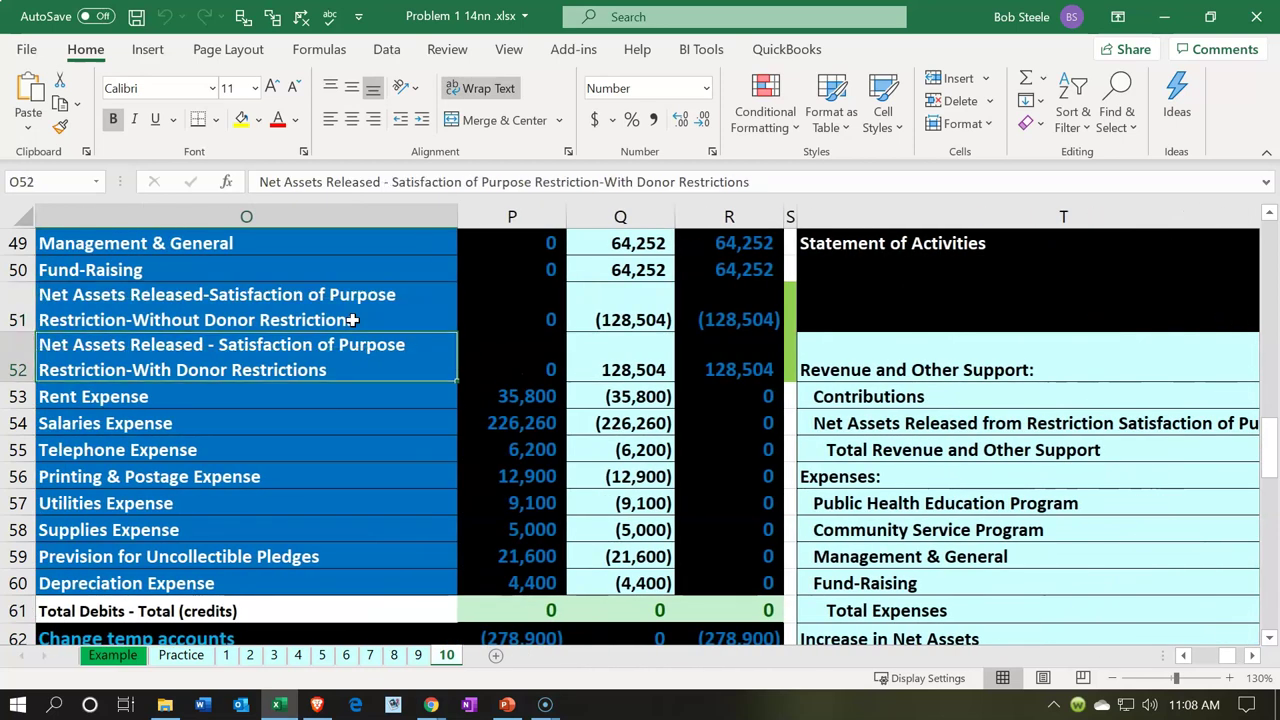
key("Up")
key("Down")
key("Up")
Examine the Statement of Activities, checking the Net Assets Released formula in U54 and the Total Revenue and Other Support line.
key("Right")
key("Right")
key("Right")
key("Right")
key("Right")
key("Right")
key("Right")
key("Right")
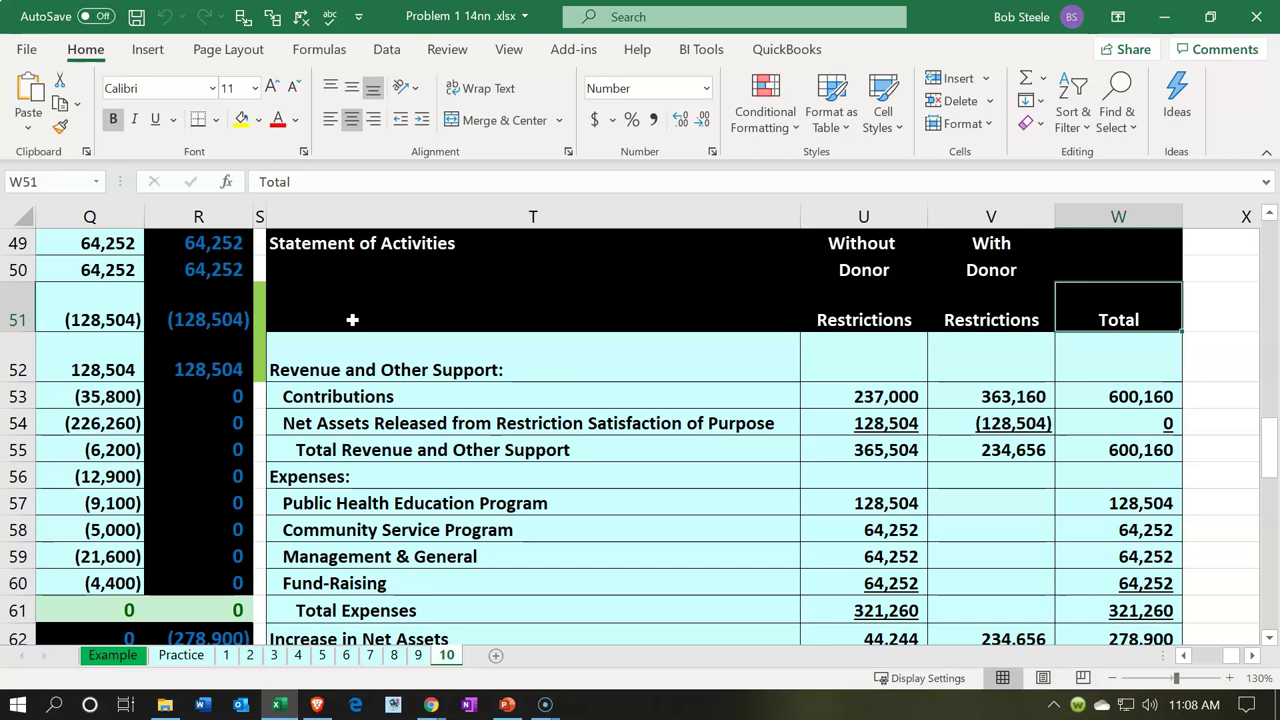
left_click(874, 427)
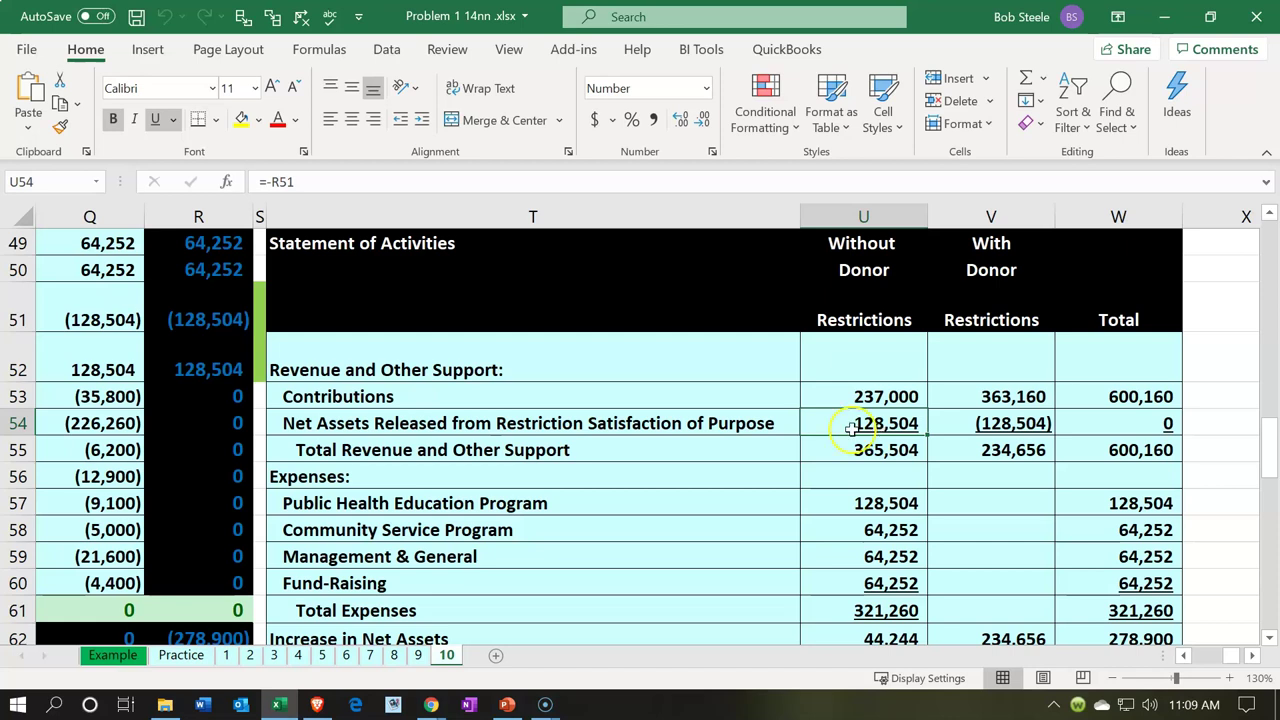
left_click(665, 458)
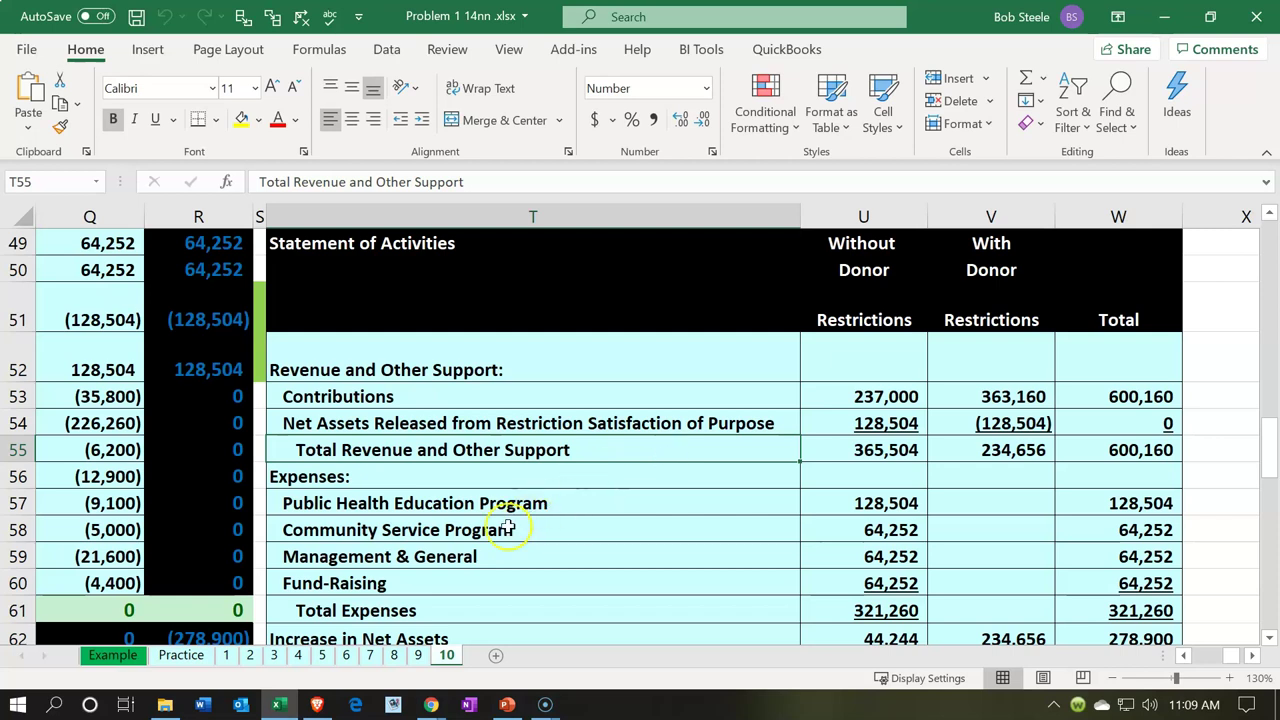
Compare the functional expense lines in T57:T60 with the natural expense categories starting at Rent Expense in T18:T22.
left_click_drag(495, 510, 481, 571)
scroll(481, 569, "up", 12)
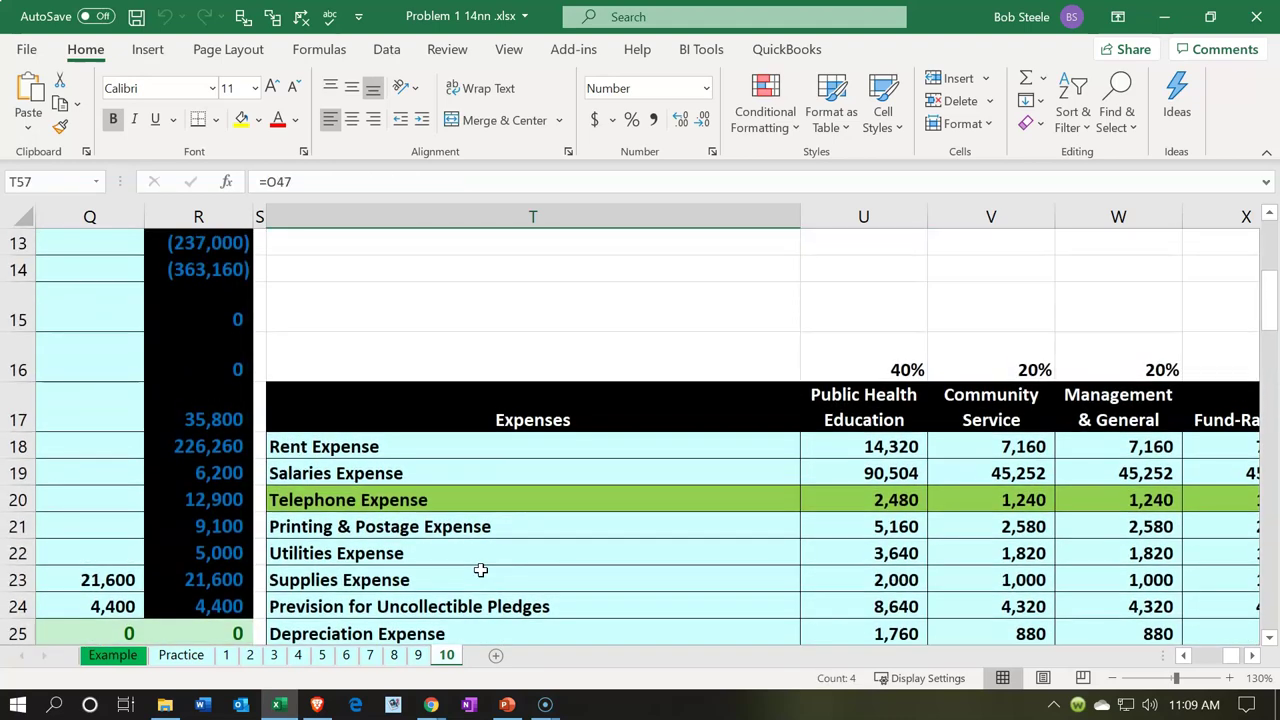
left_click(510, 543)
scroll(512, 540, "down", 1)
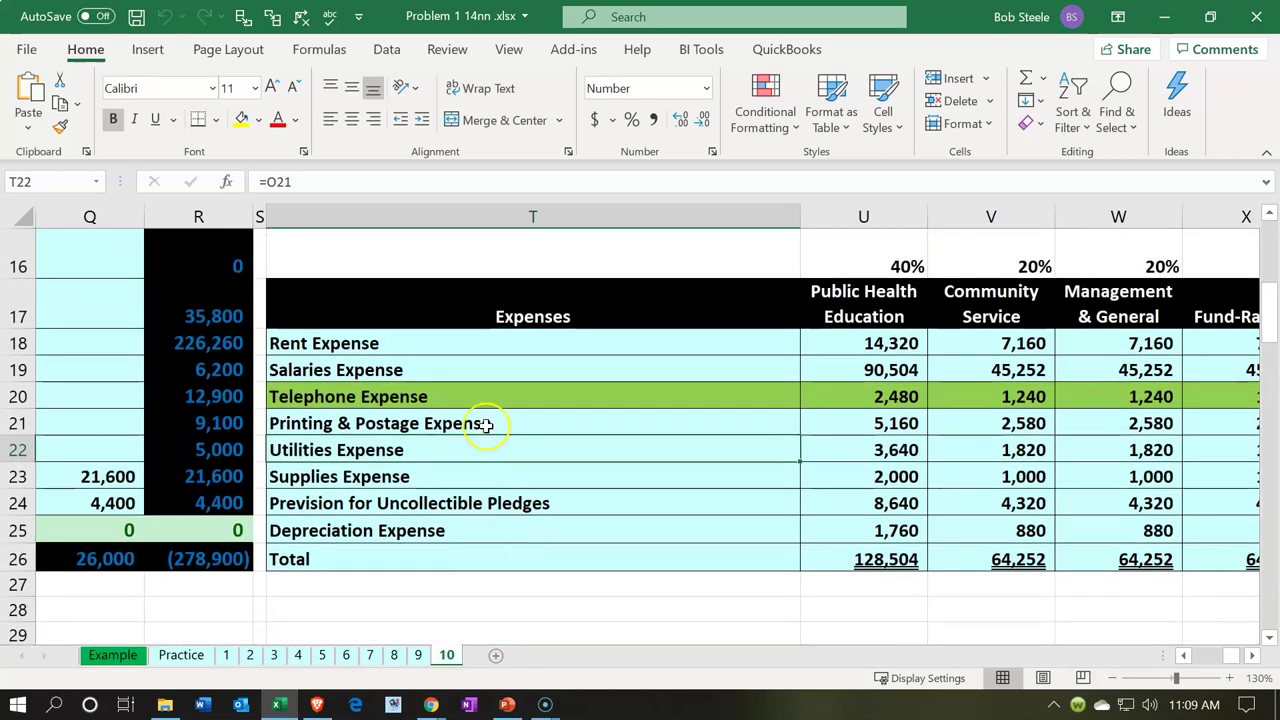
left_click_drag(480, 349, 478, 449)
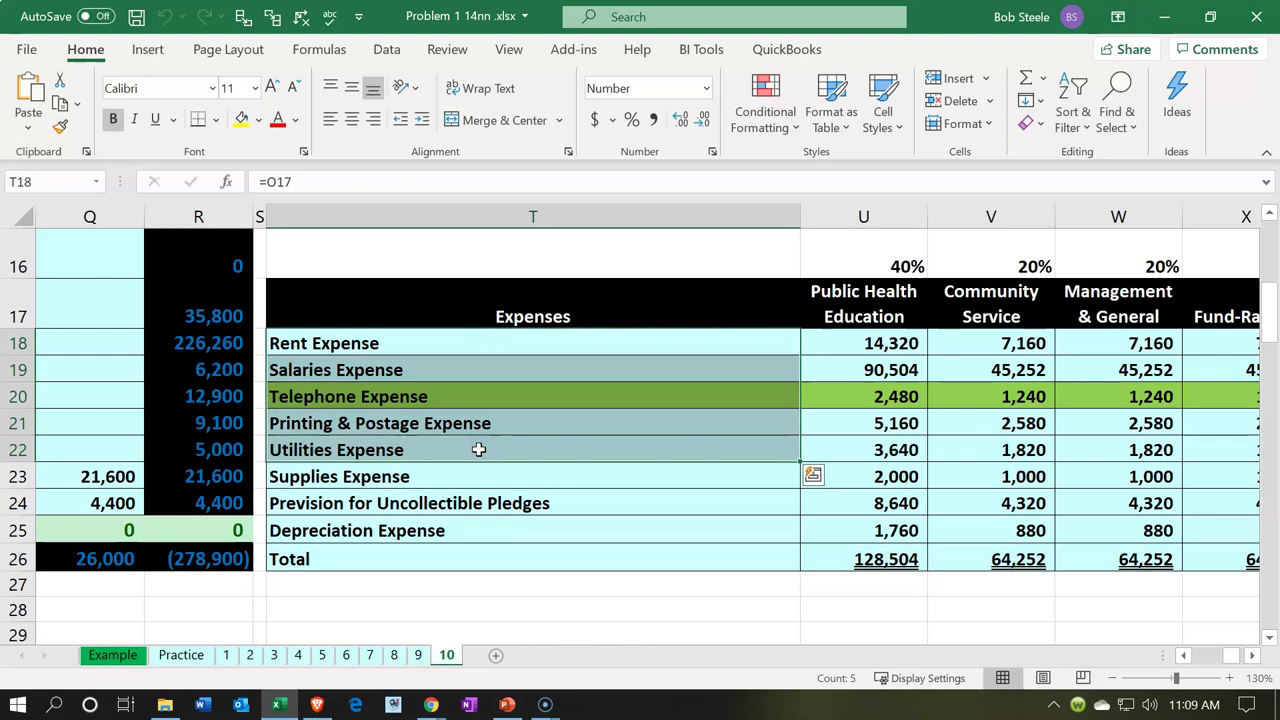
Return to the Statement of Activities and highlight its expense lines from Public Health Education Program to Fund-Raising.
scroll(479, 450, "down", 9)
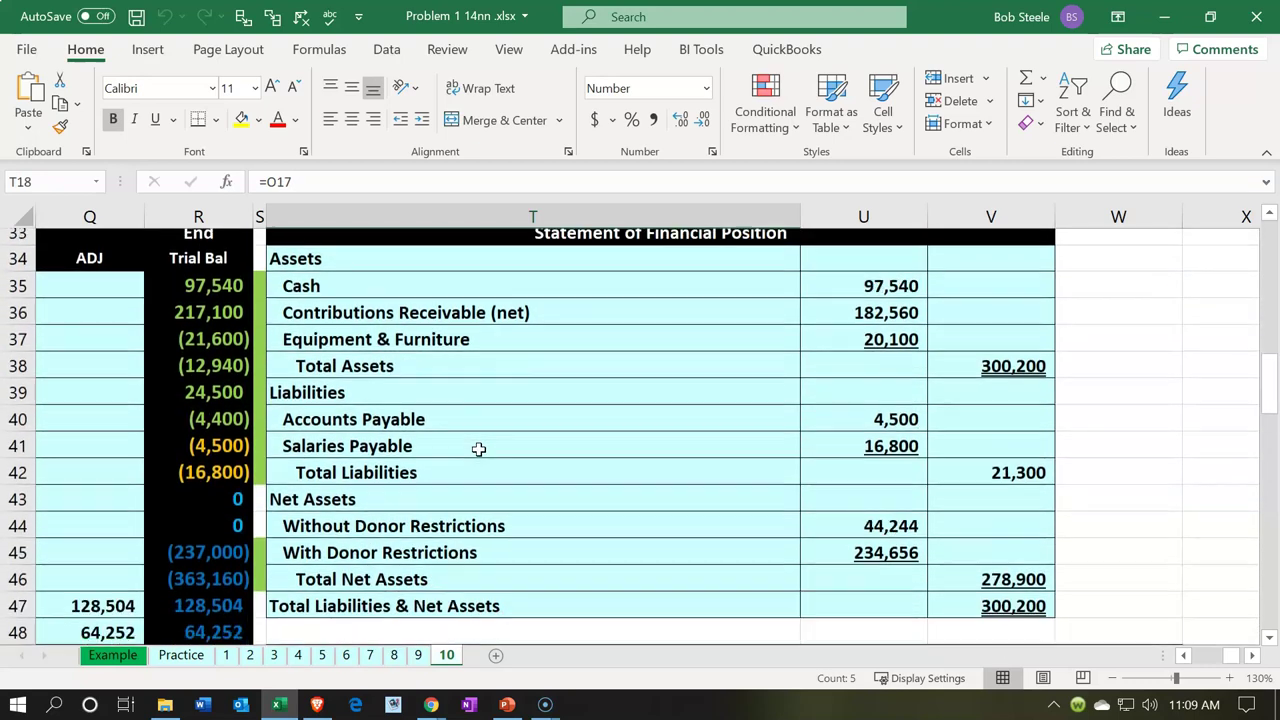
scroll(478, 449, "down", 1)
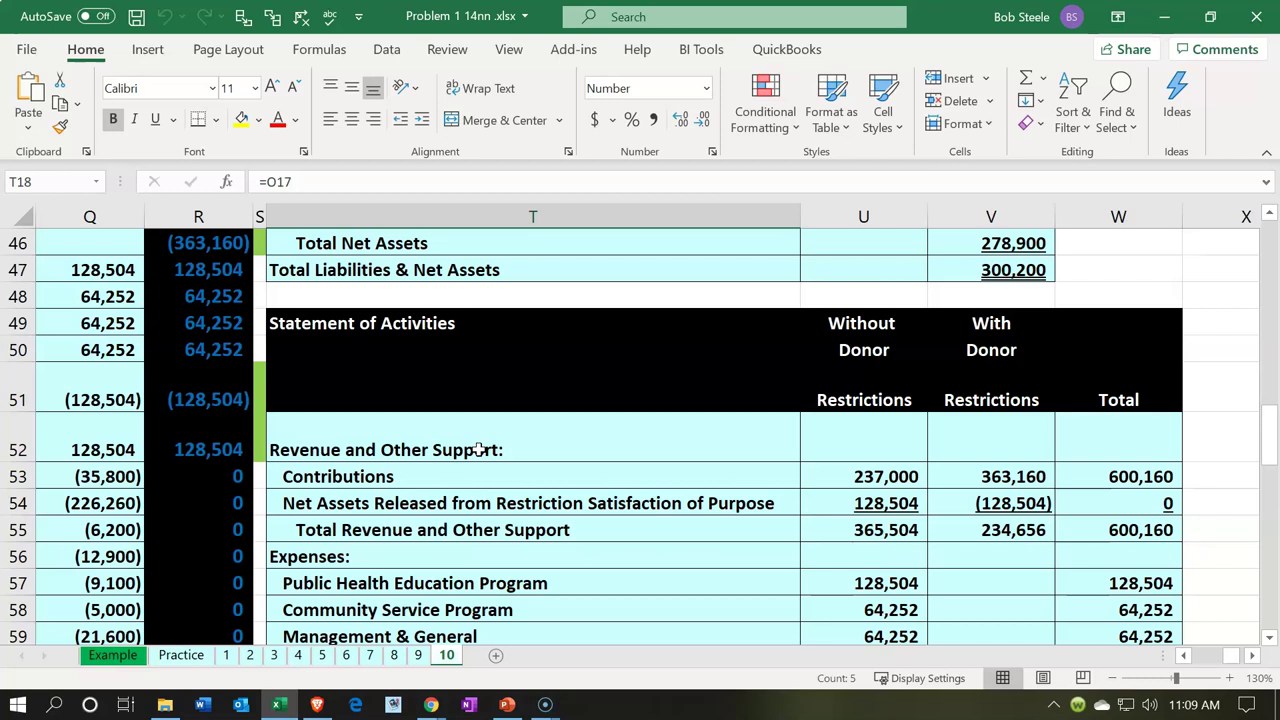
left_click(480, 450)
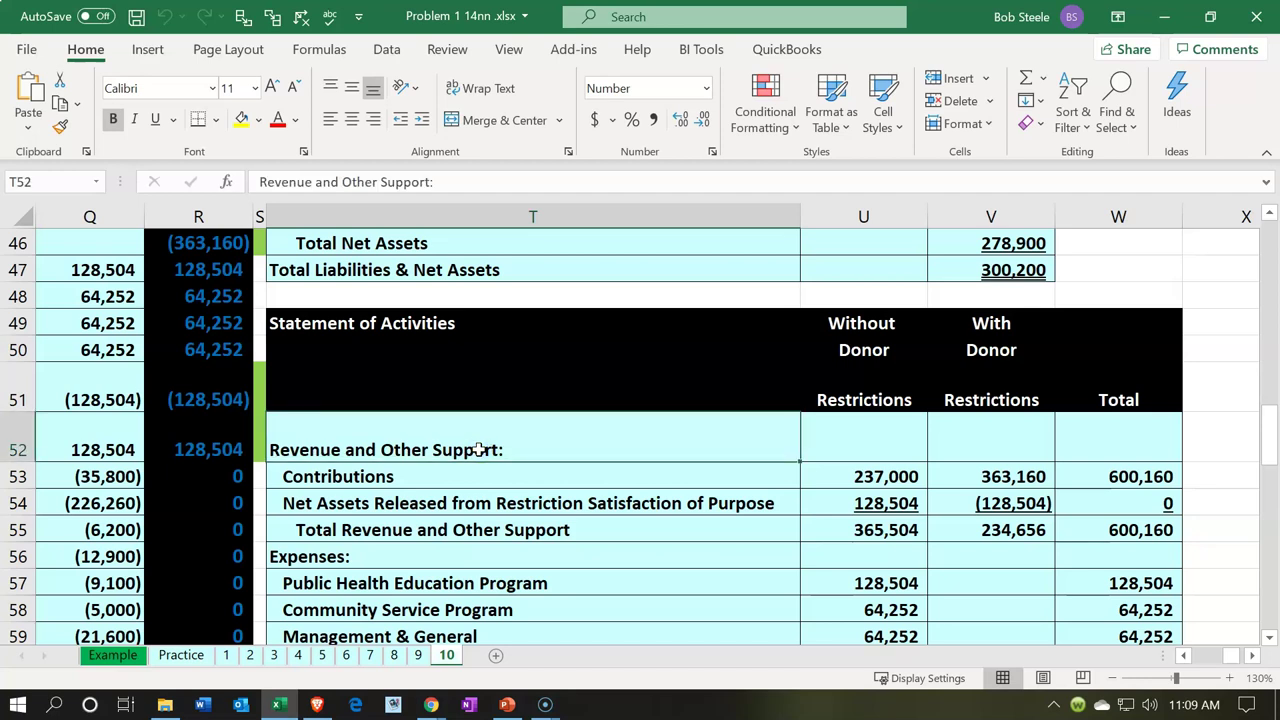
scroll(480, 450, "down", 1)
left_click_drag(457, 503, 466, 587)
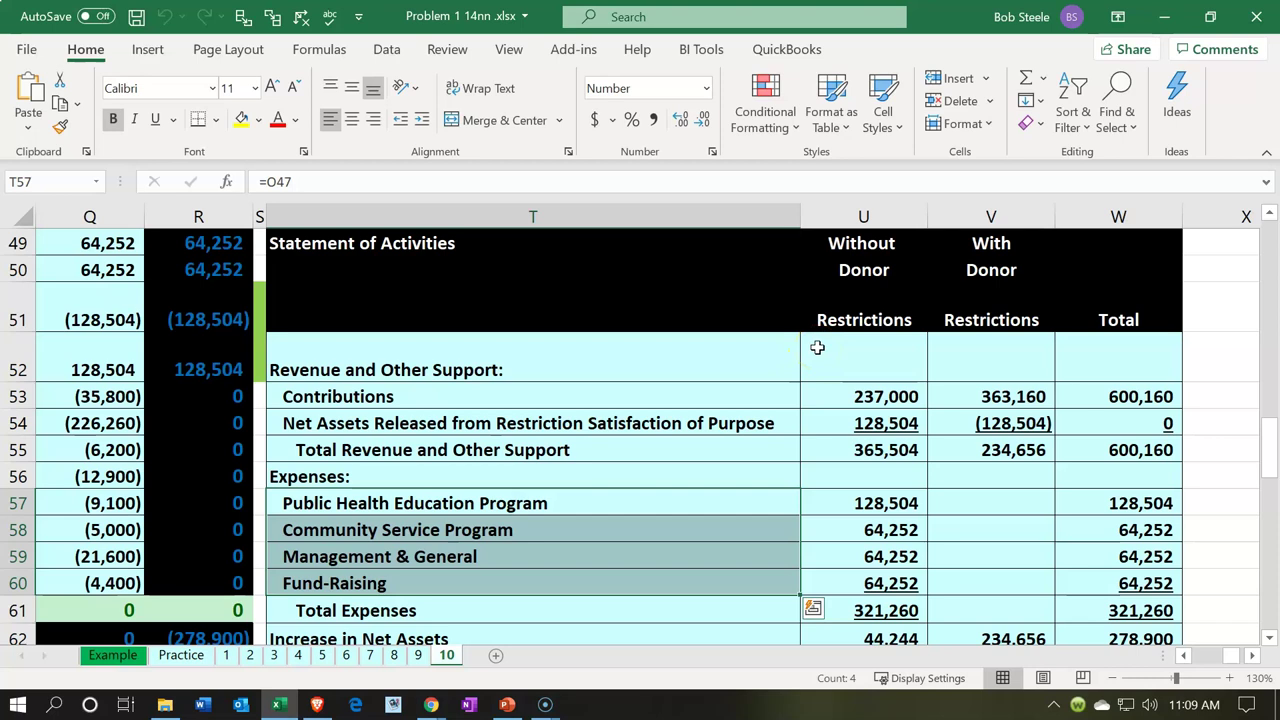
Switch to Xero, open the Income Statement Worksheet report and view its income section.
left_click(316, 704)
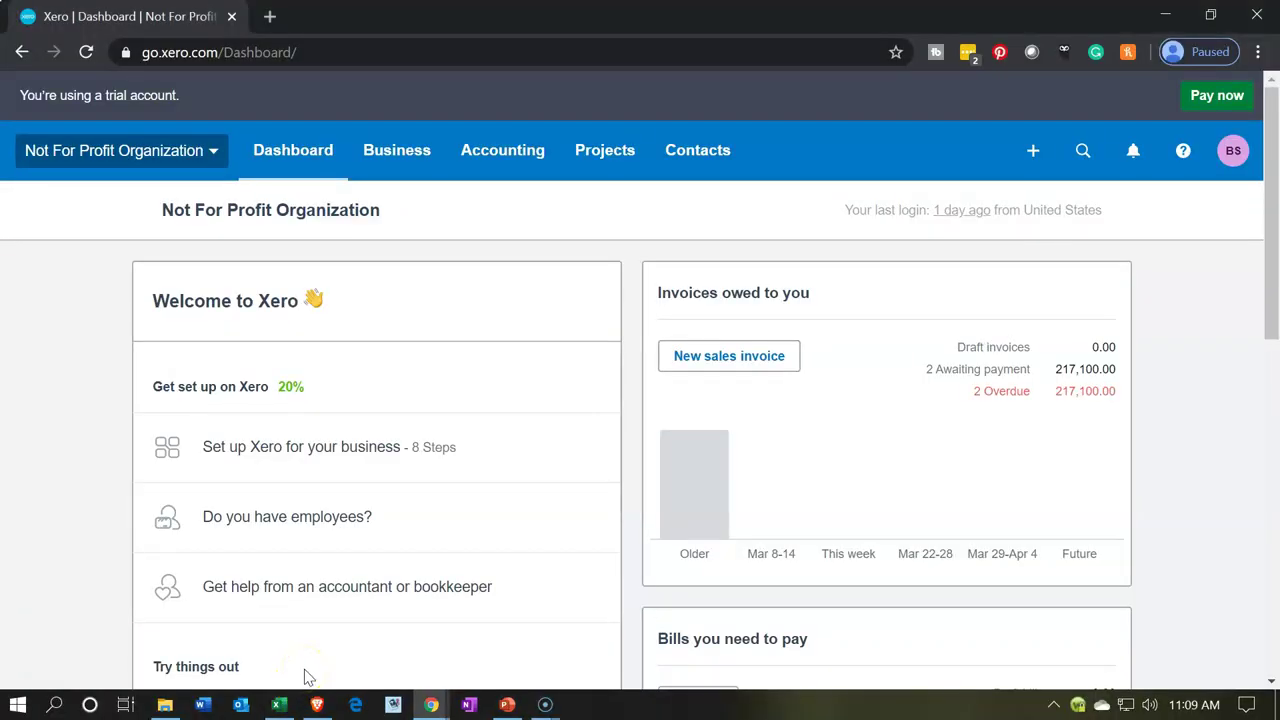
left_click(479, 170)
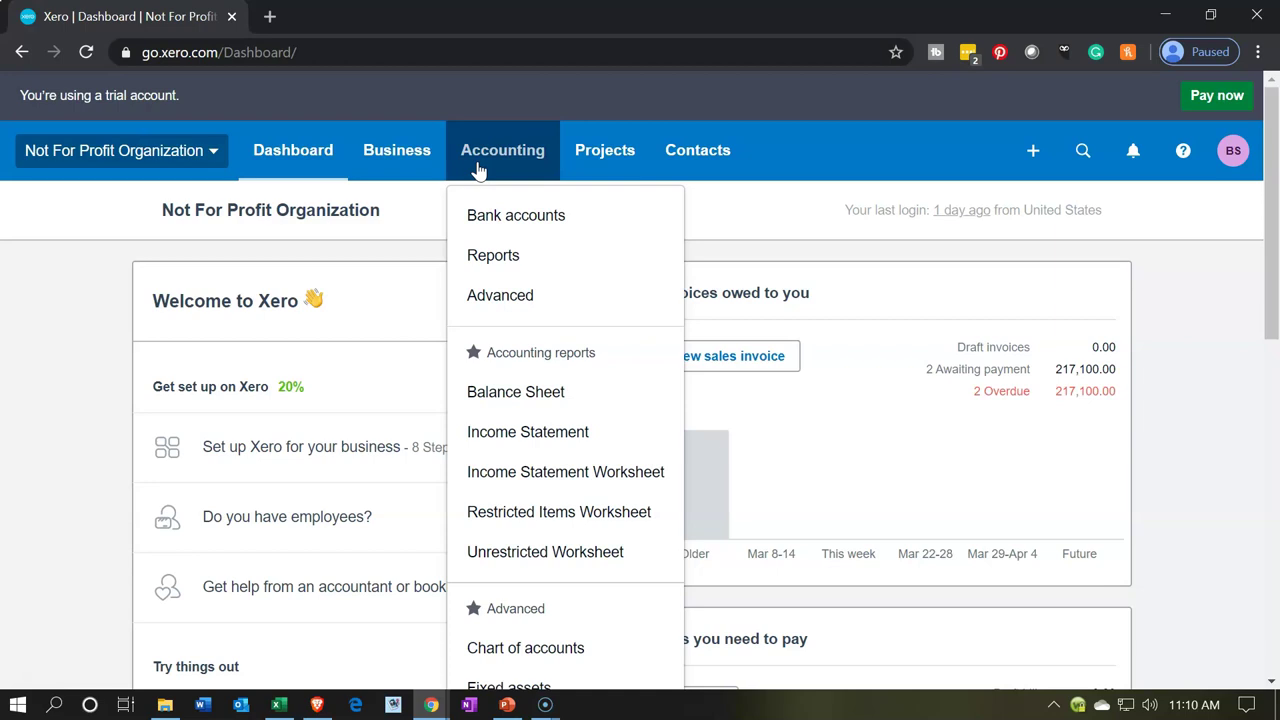
left_click(549, 480)
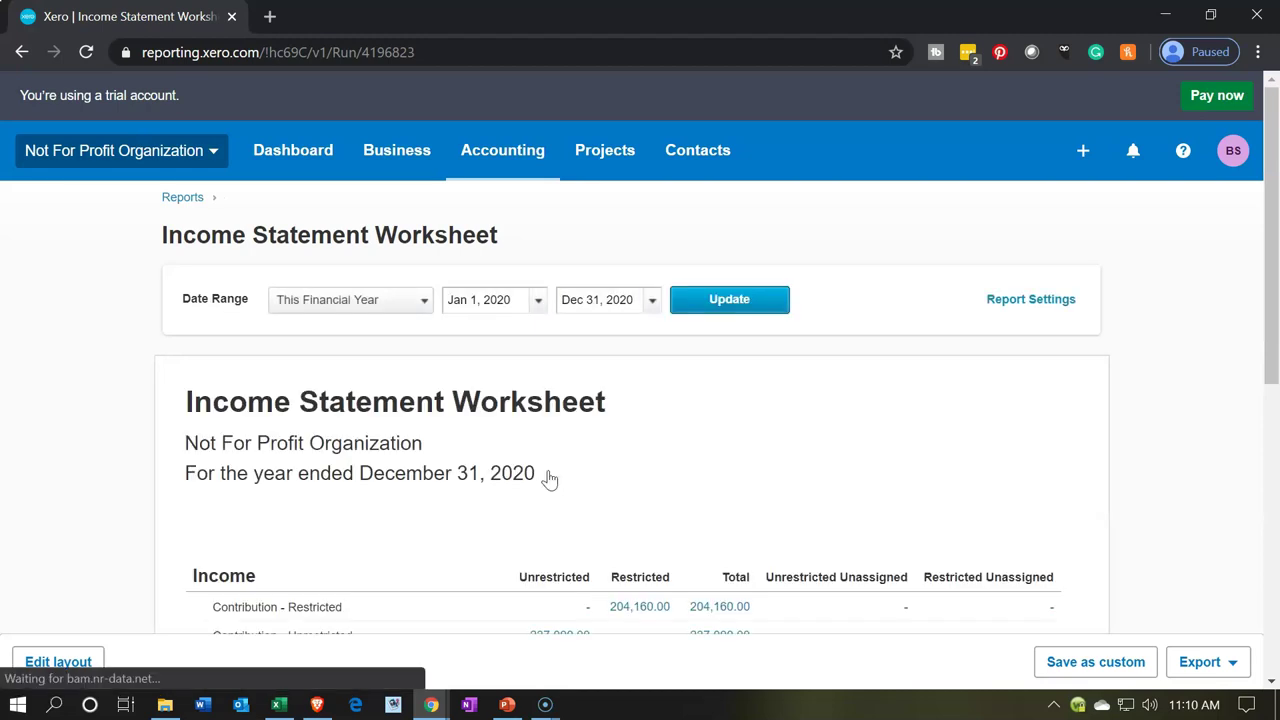
scroll(549, 478, "down", 2)
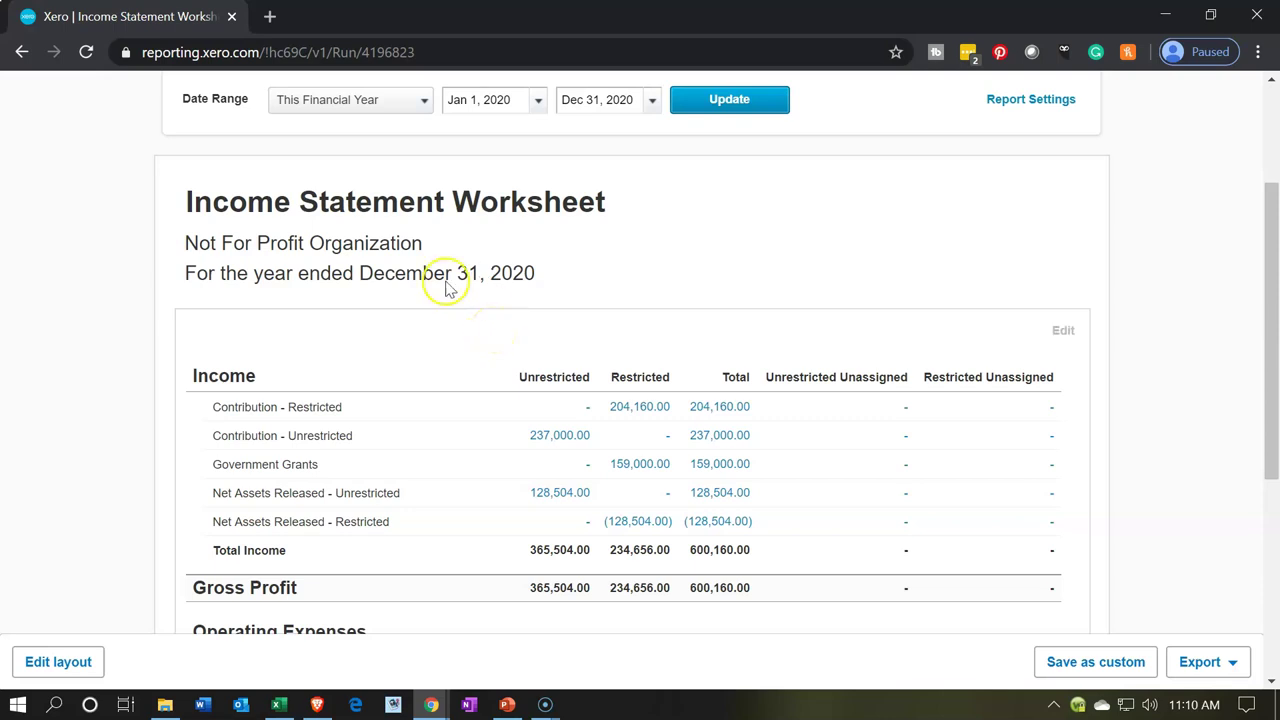
Duplicate the report's browser tab and open the Income Statement report in the original one.
right_click(166, 17)
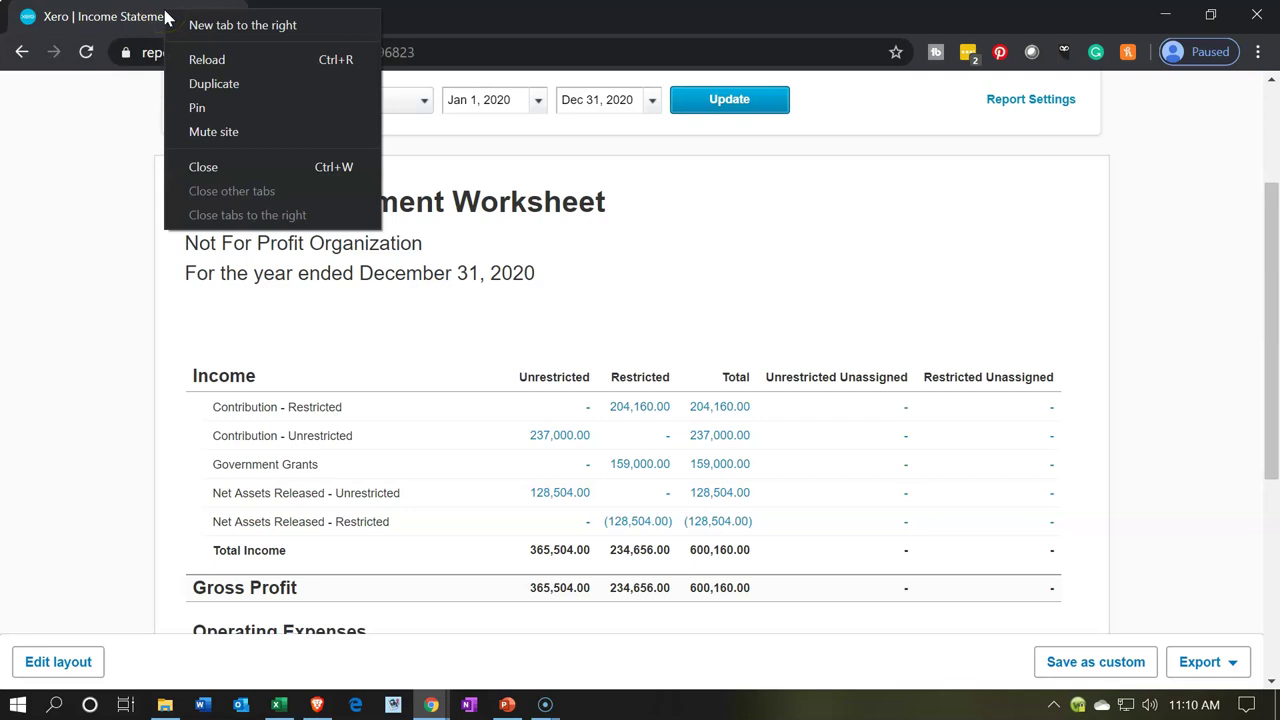
left_click(194, 84)
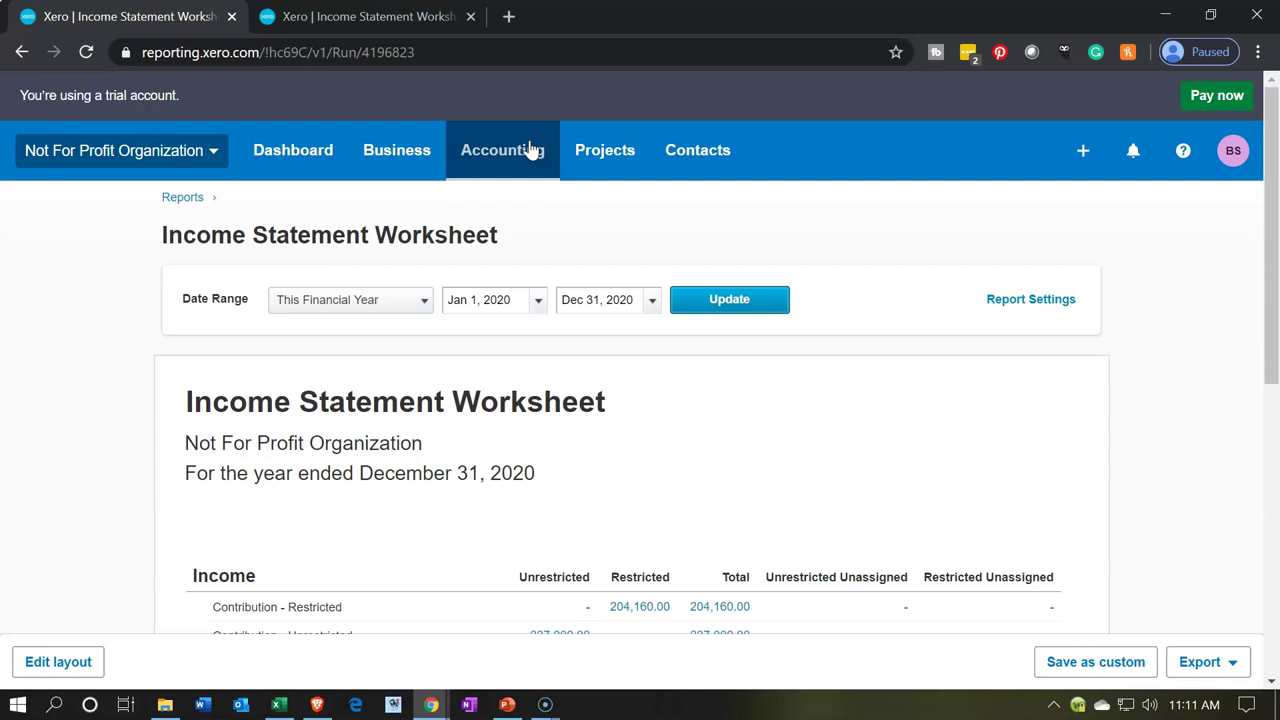
left_click(530, 149)
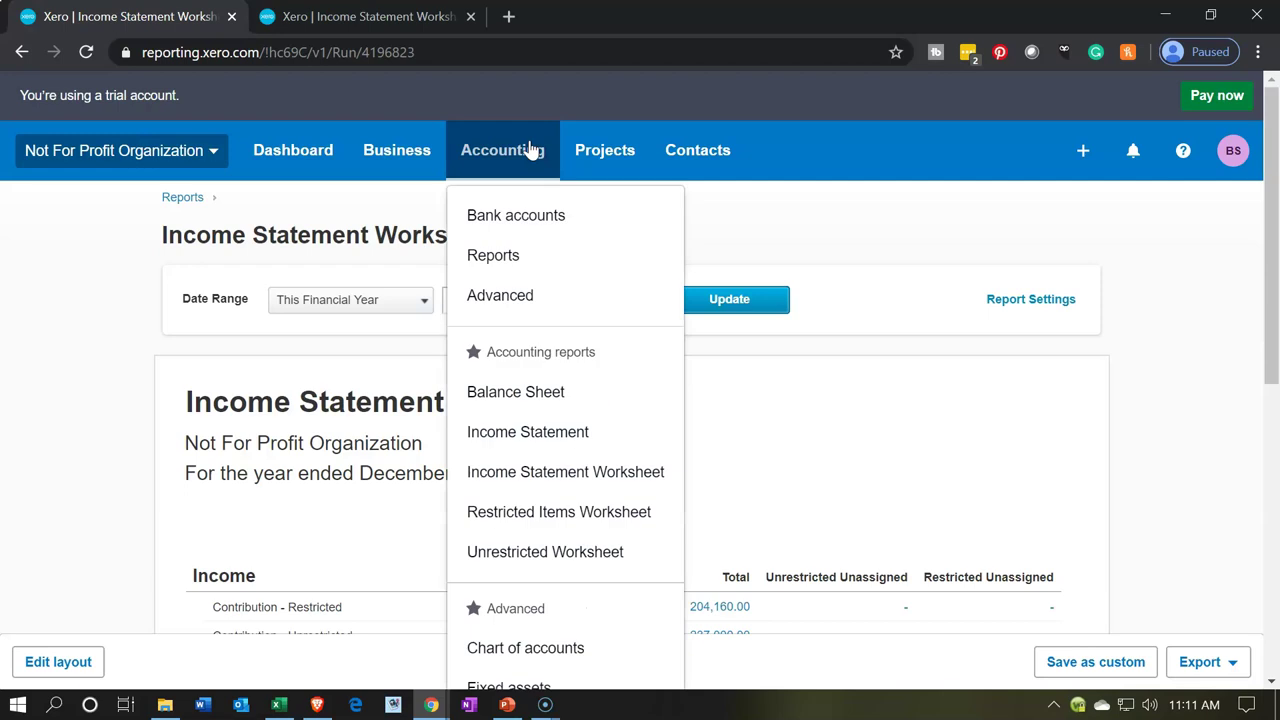
left_click(543, 433)
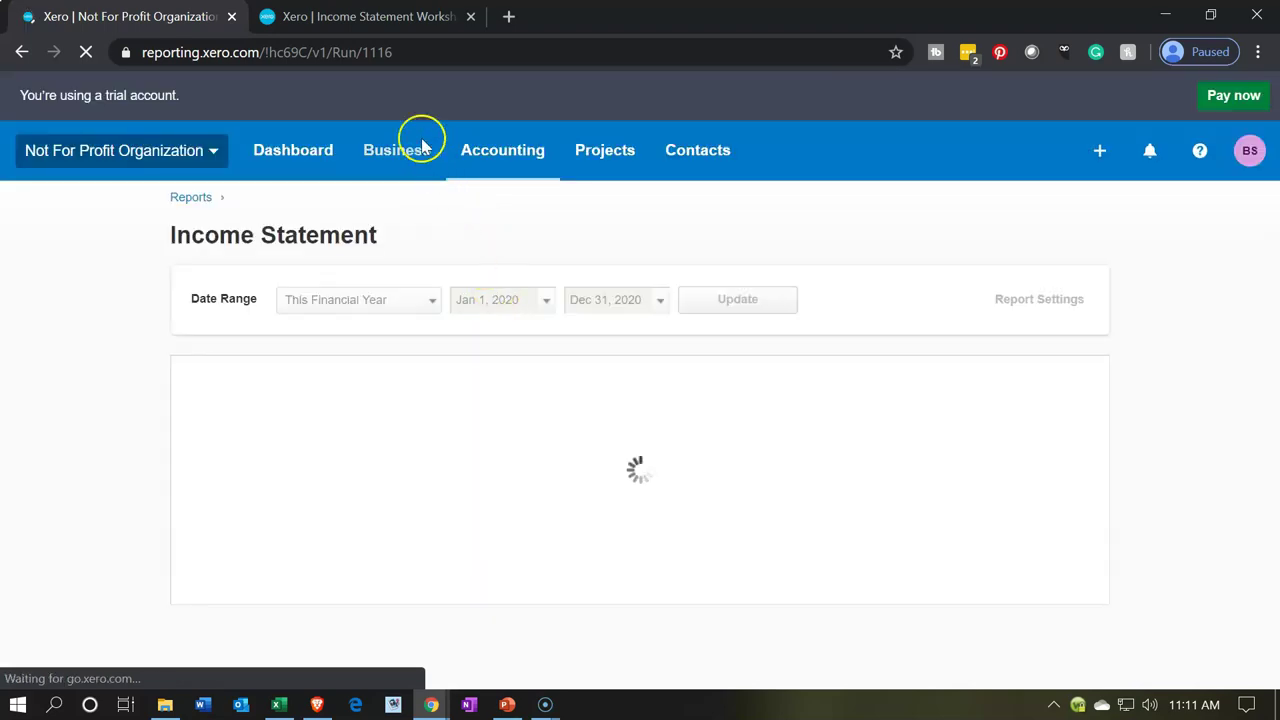
Compare the Income Statement Worksheet's columns with the standard Income Statement report.
left_click(392, 20)
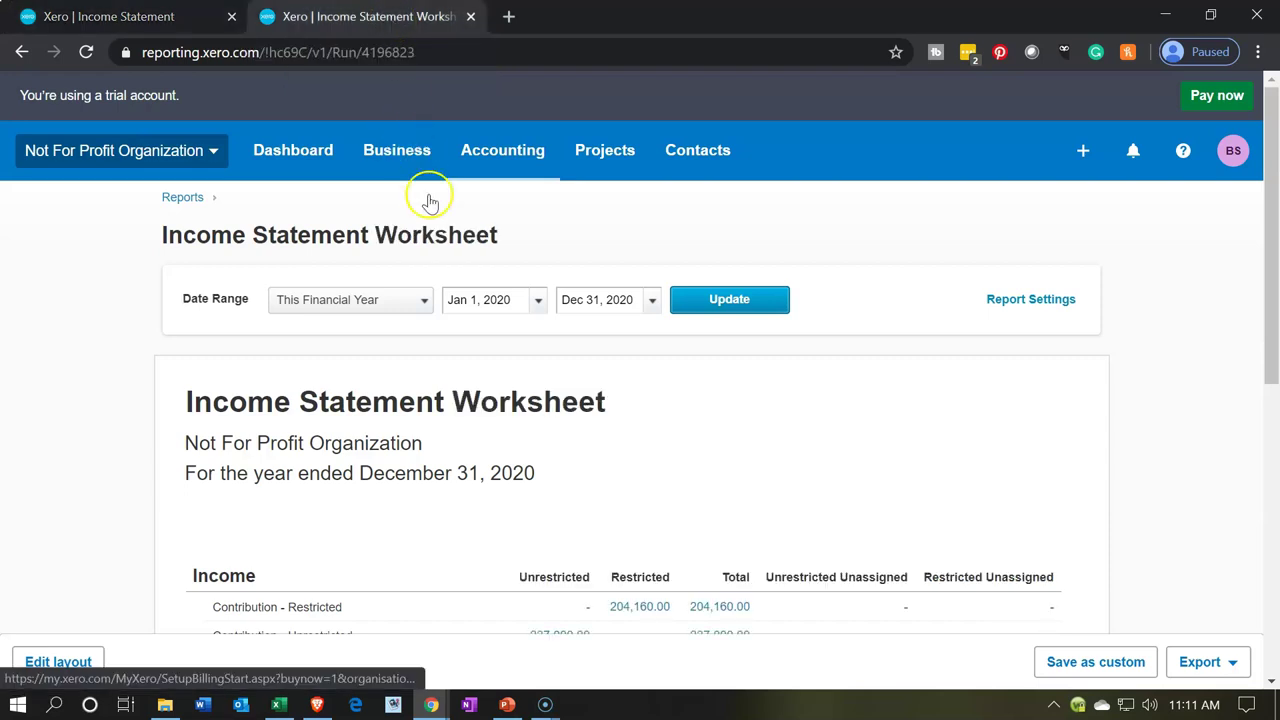
scroll(437, 230, "down", 1)
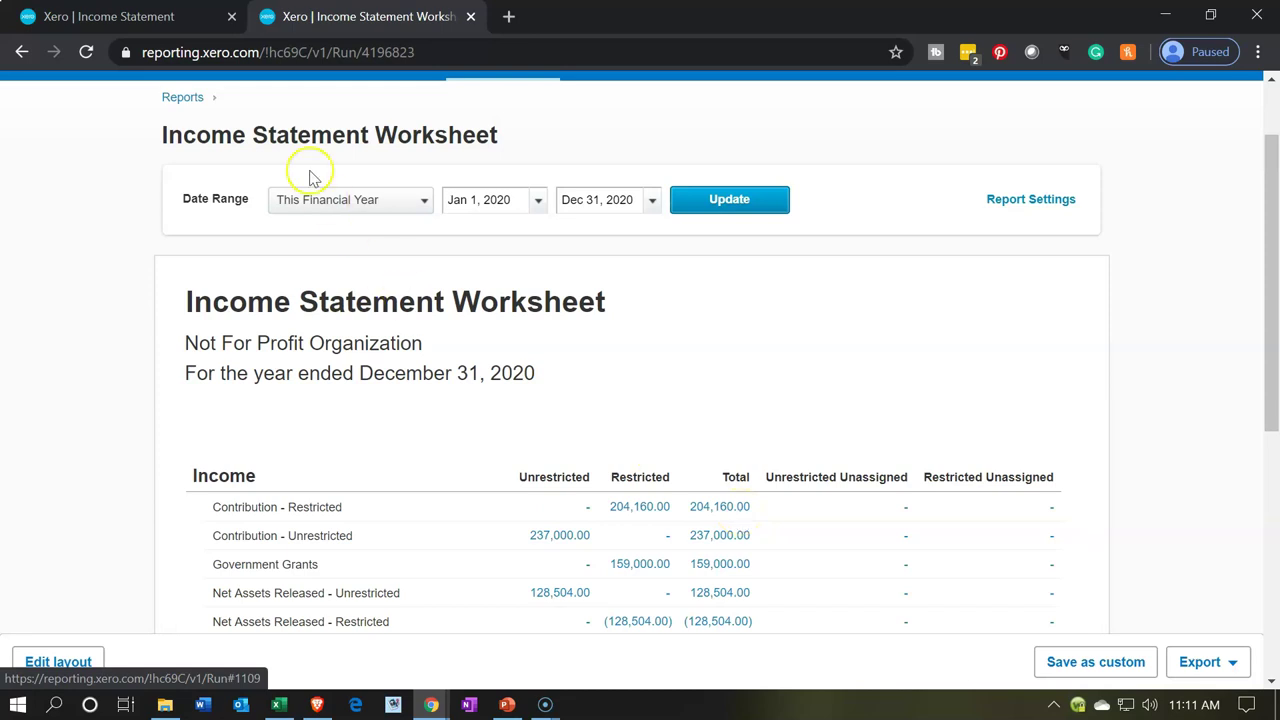
left_click(182, 17)
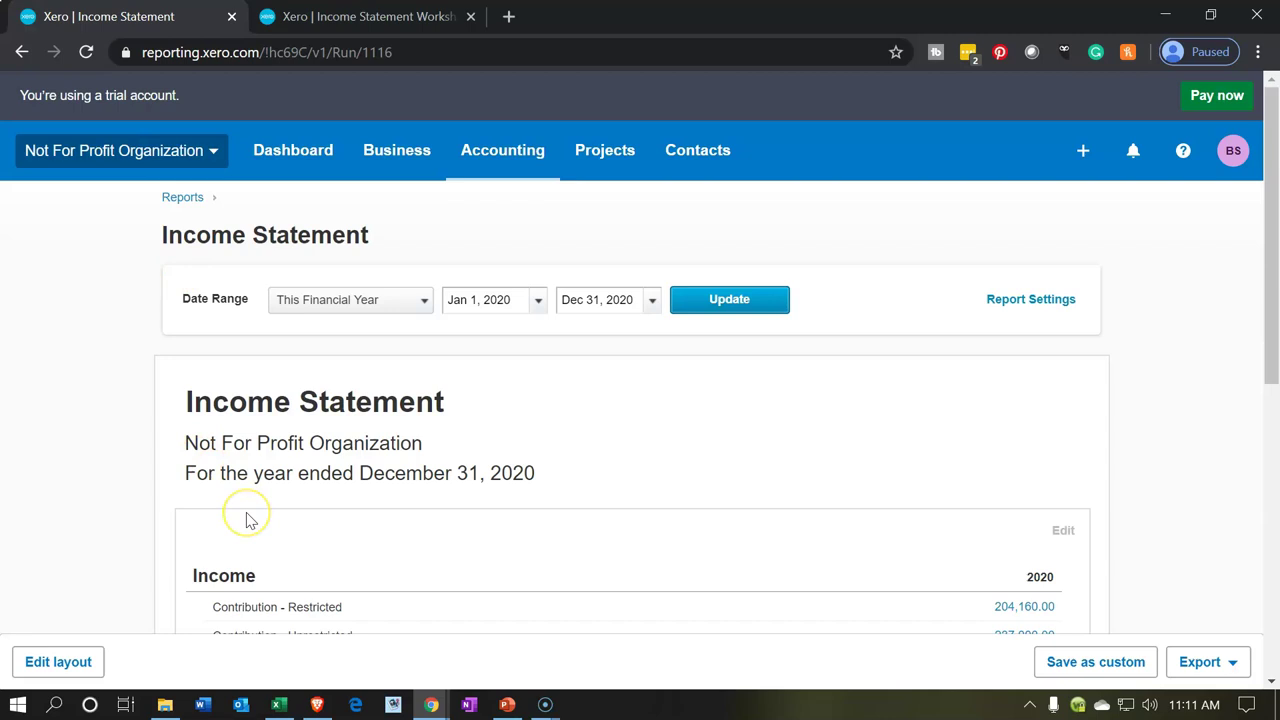
scroll(249, 516, "down", 1)
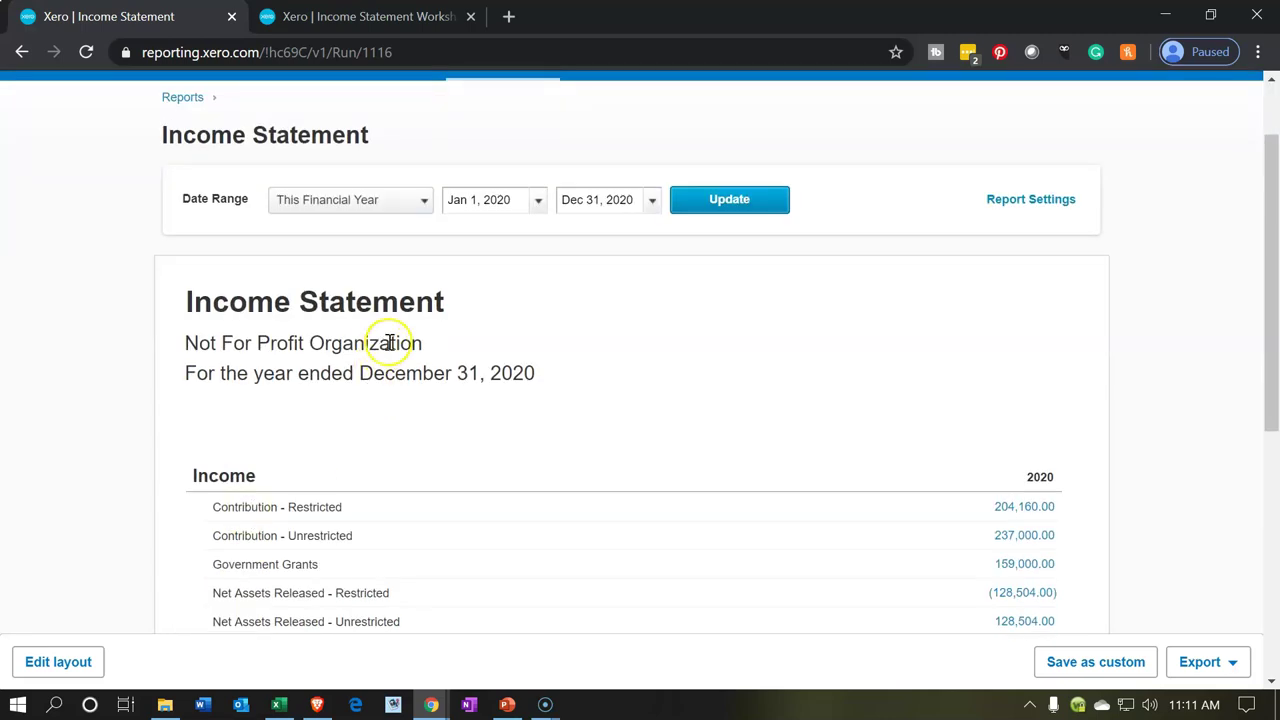
Edit the Income Statement's layout and add an Unrestricted tracking column.
left_click(90, 660)
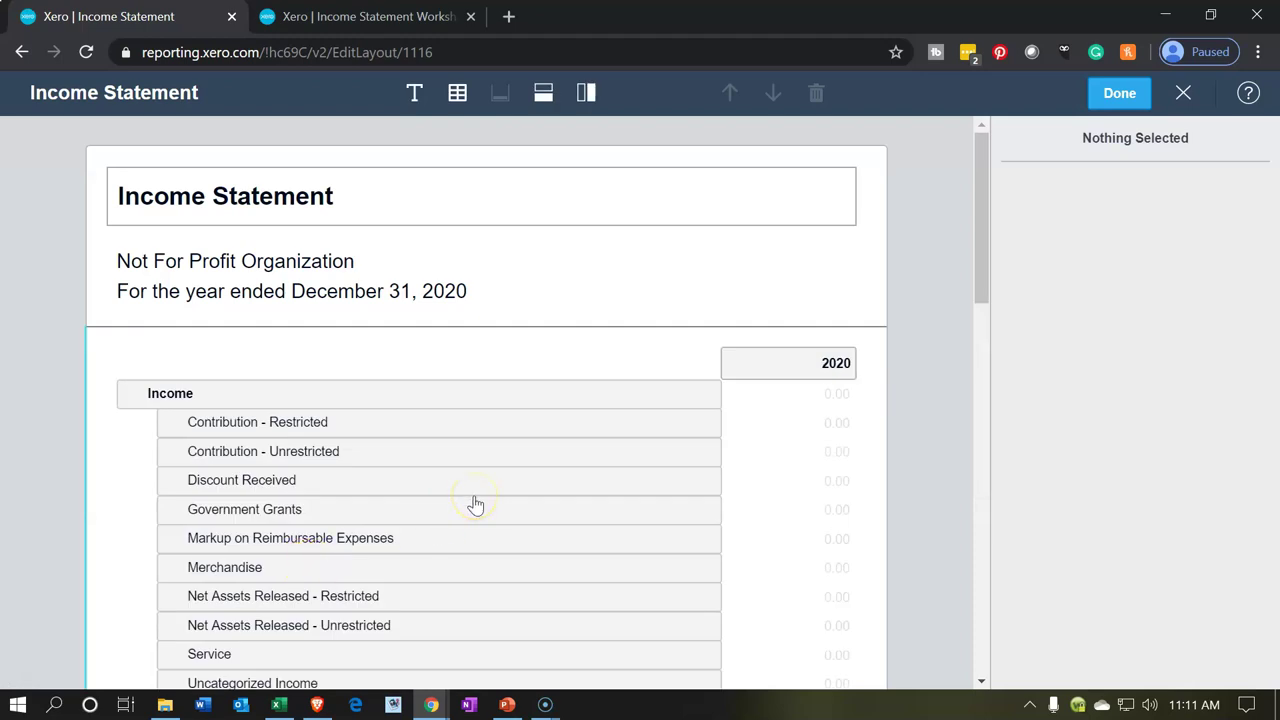
left_click(587, 93)
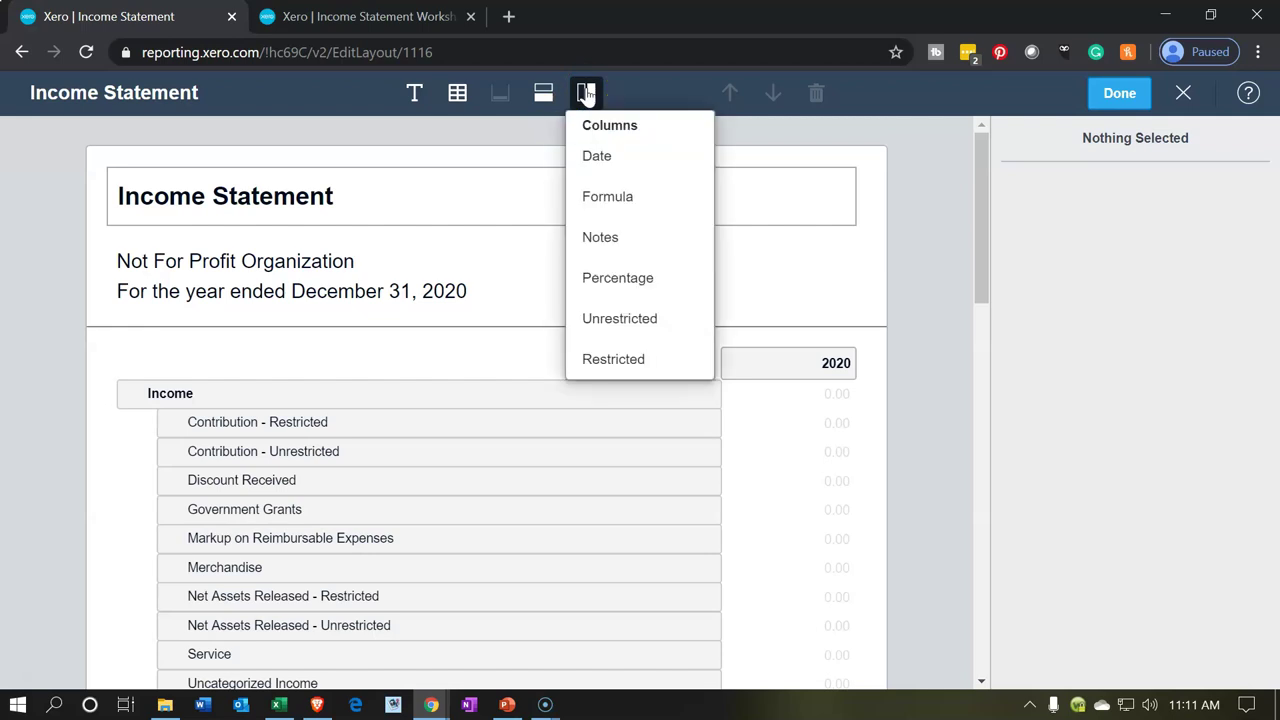
left_click(620, 319)
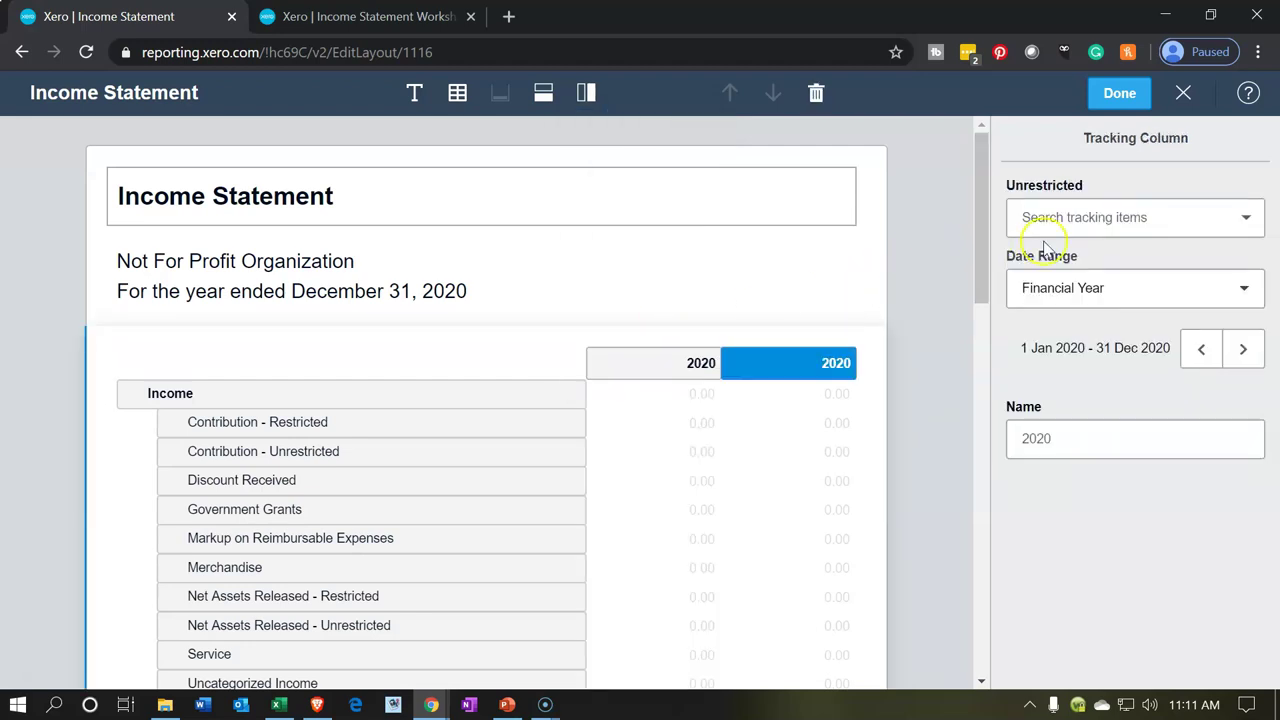
Assign Admin 20%, Community Service 20%, Education 40% and Fundraising 20% to the new Unrestricted tracking column.
left_click(1068, 215)
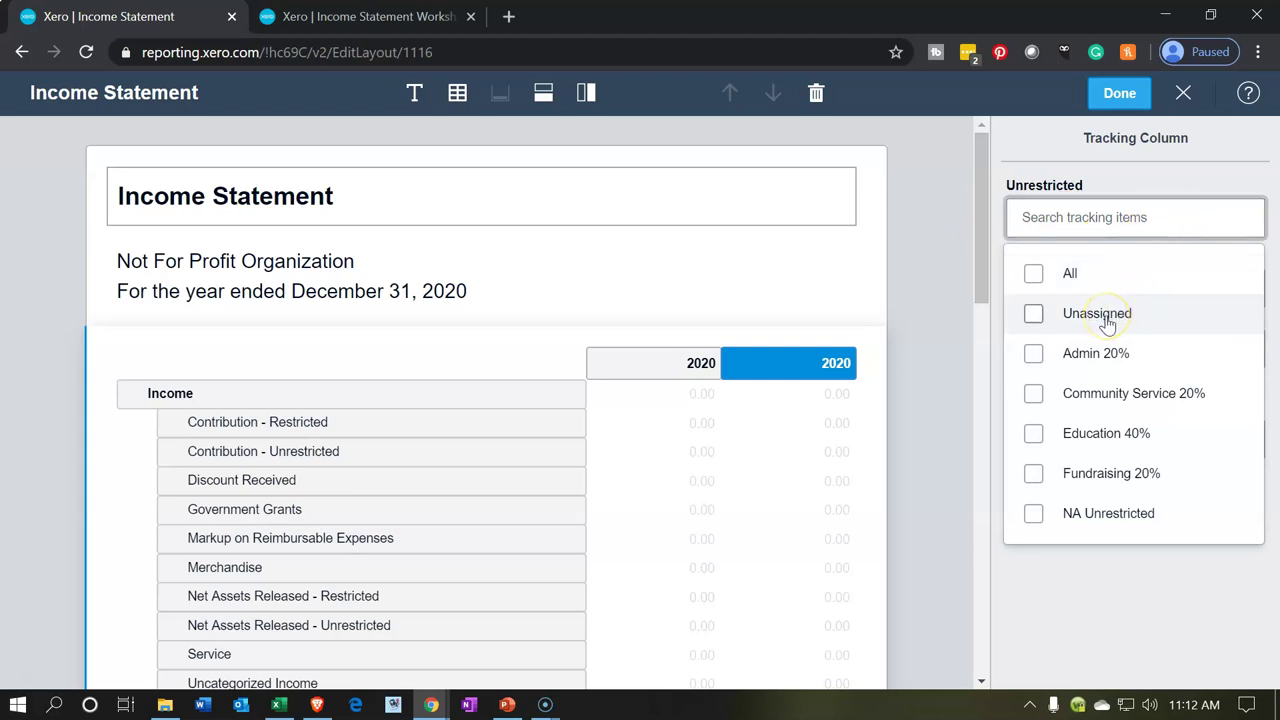
left_click(1088, 352)
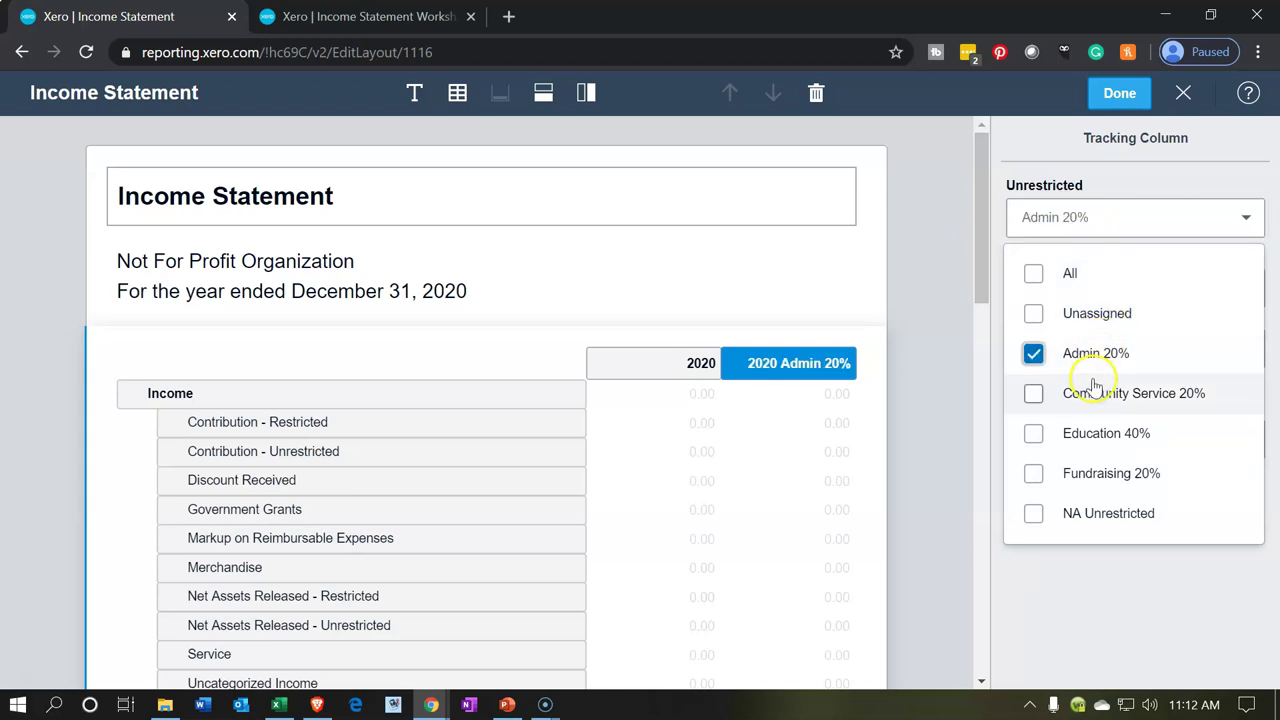
left_click(1095, 392)
left_click(1094, 433)
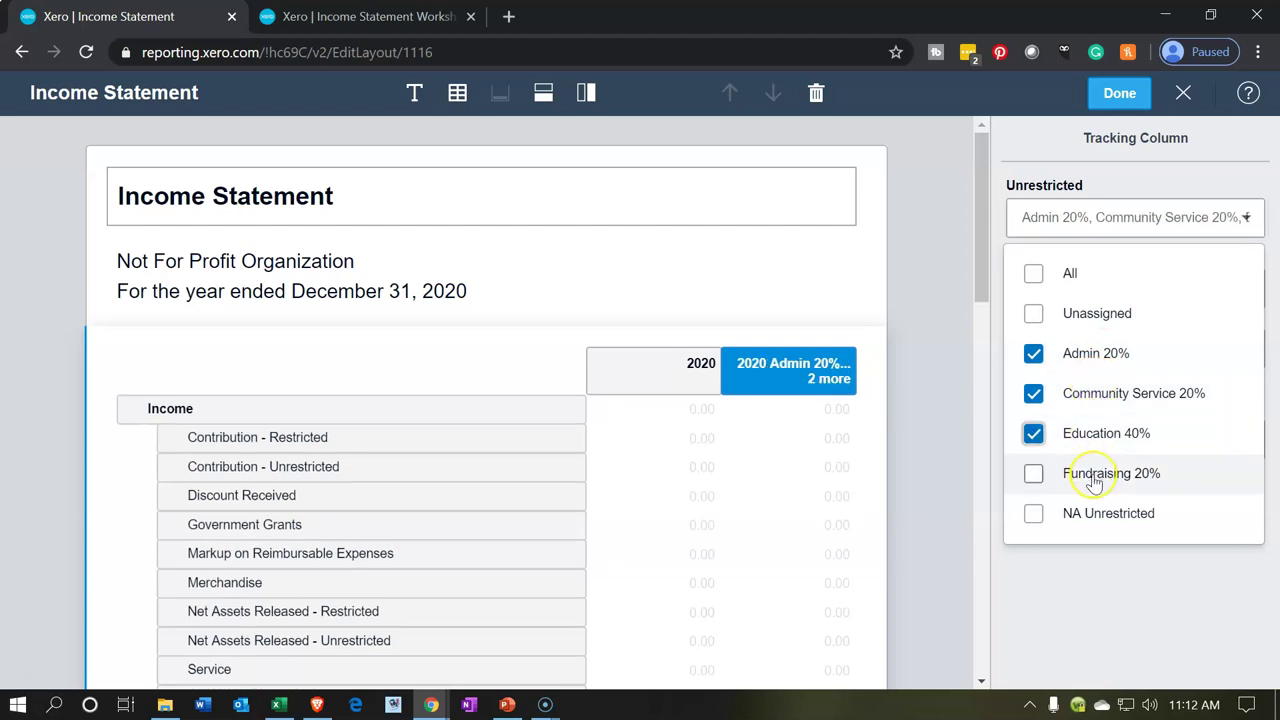
left_click(1095, 484)
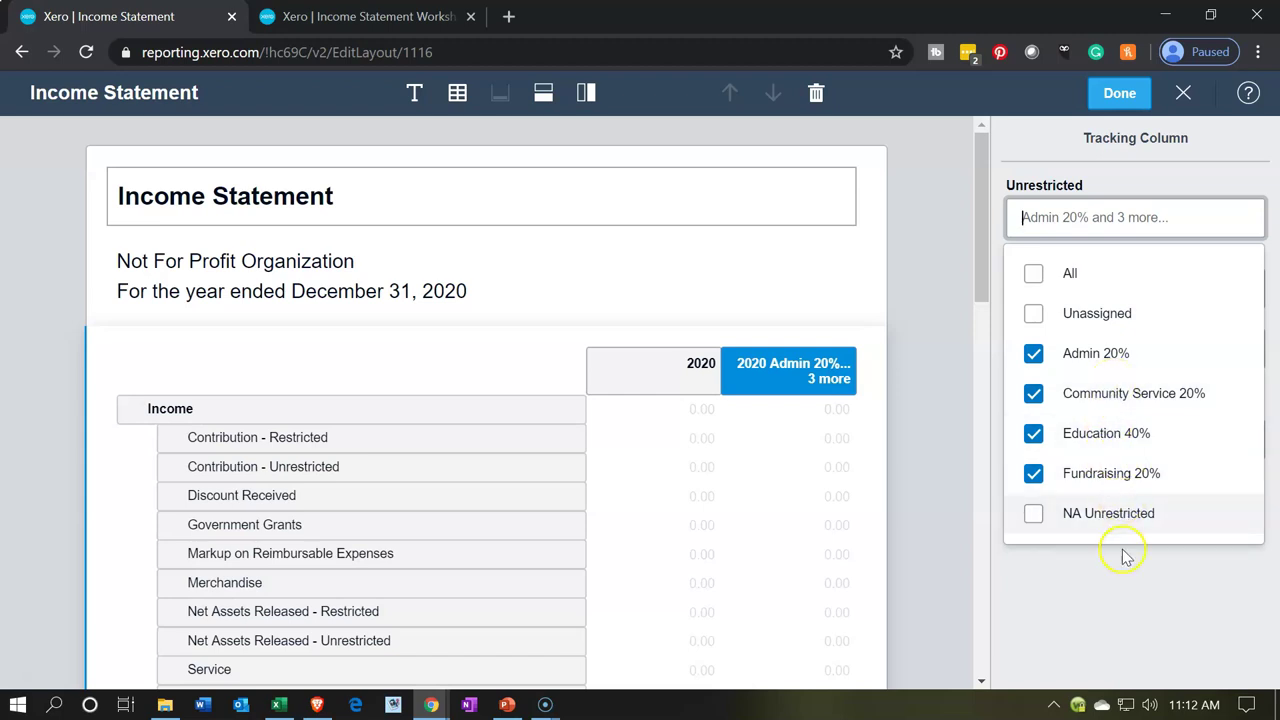
left_click(1120, 580)
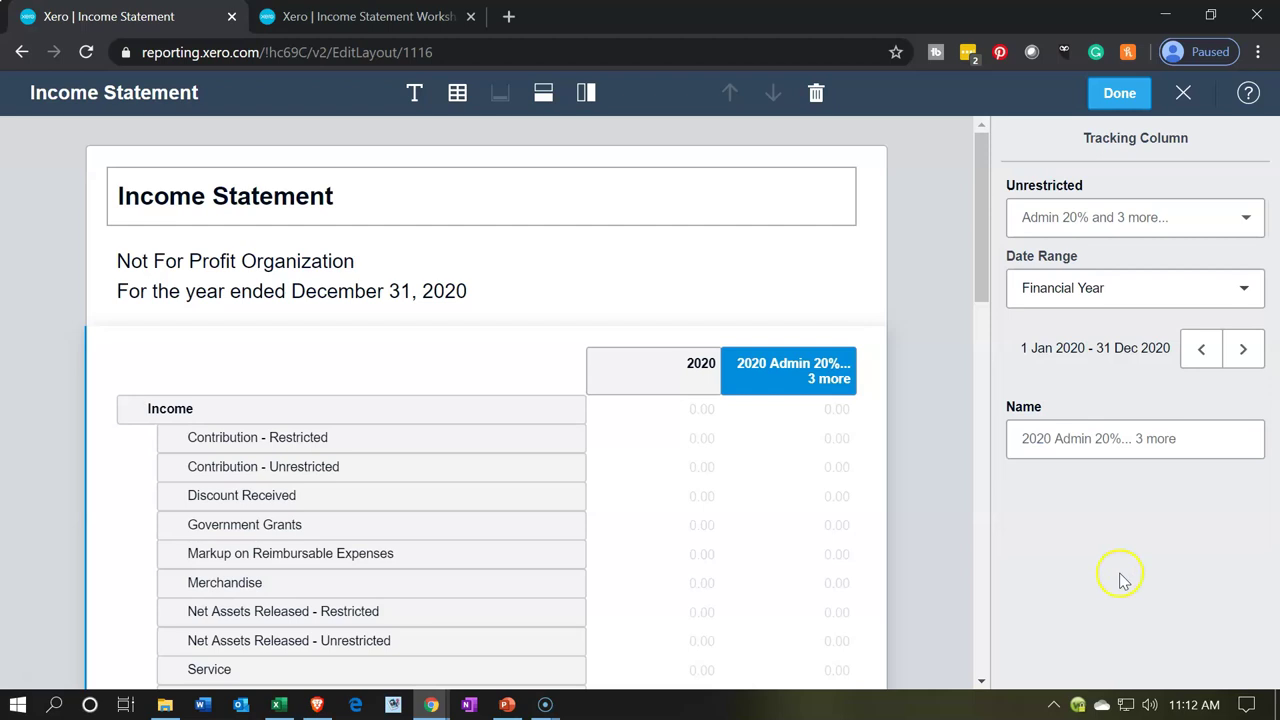
Rename the new tracking column covering Admin 20% and the other unrestricted items as Unrestricted.
left_click(1105, 444)
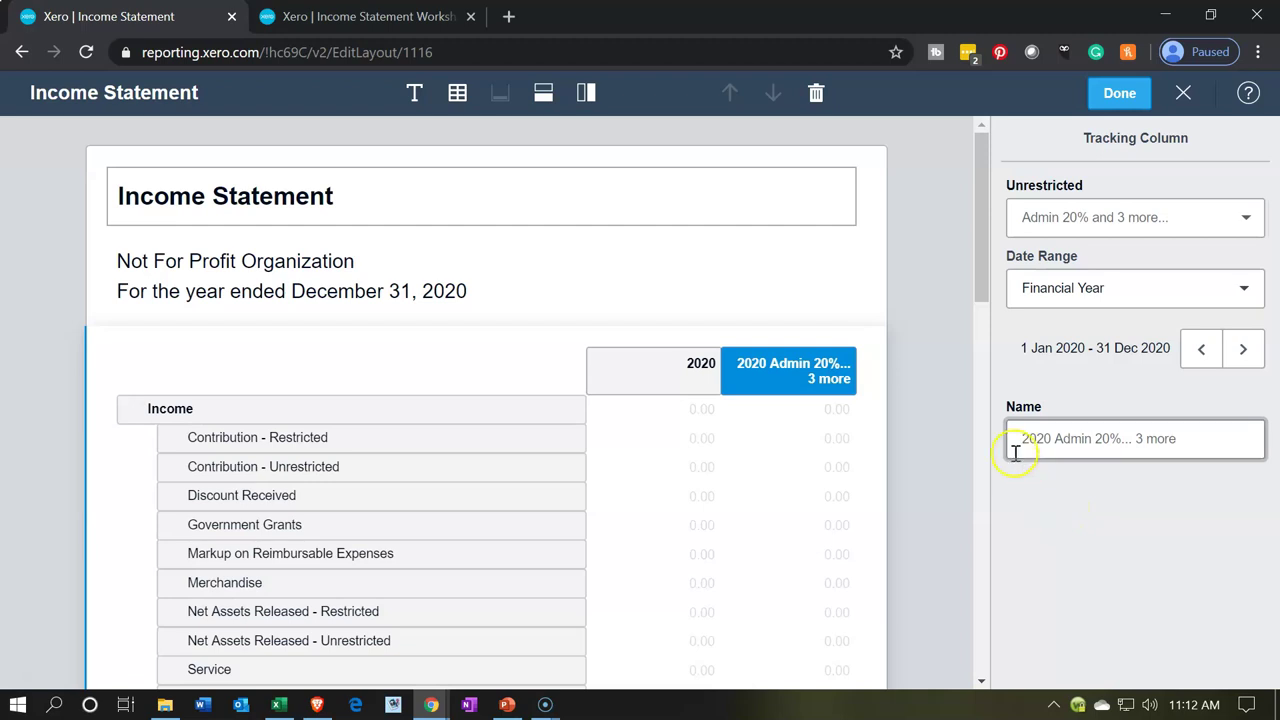
left_click(1032, 450)
left_click(823, 371)
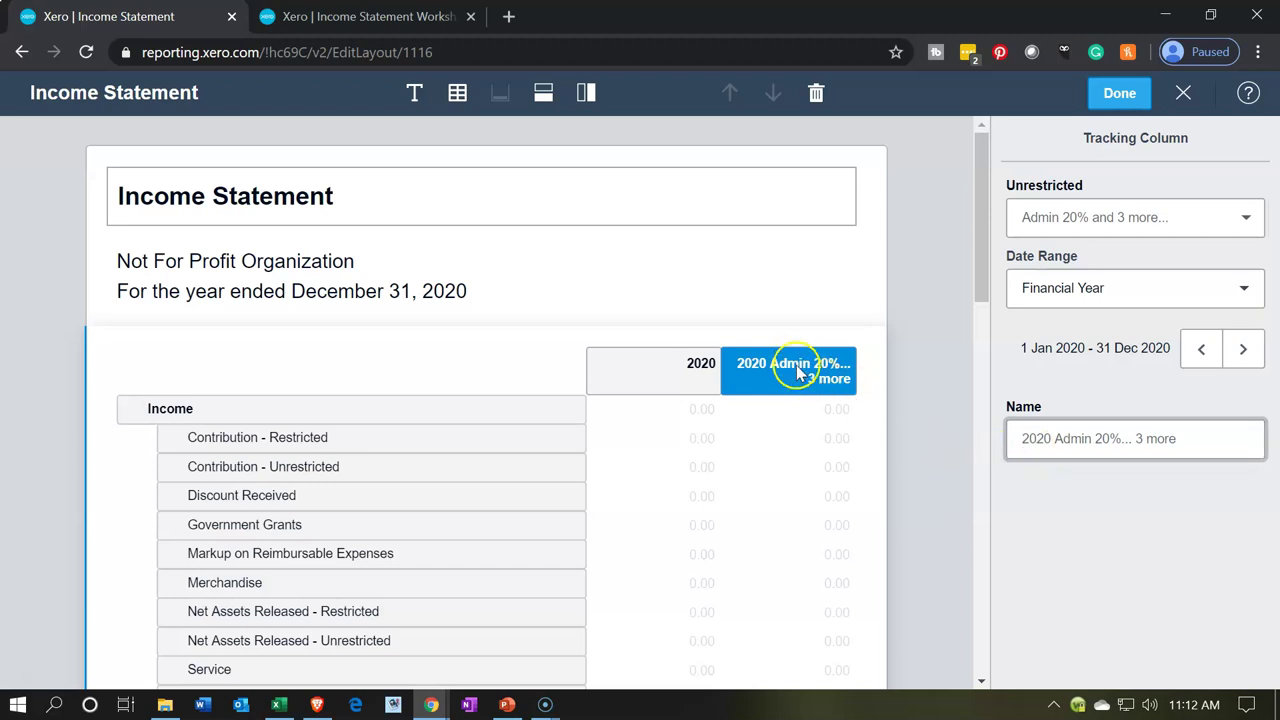
left_click(795, 368)
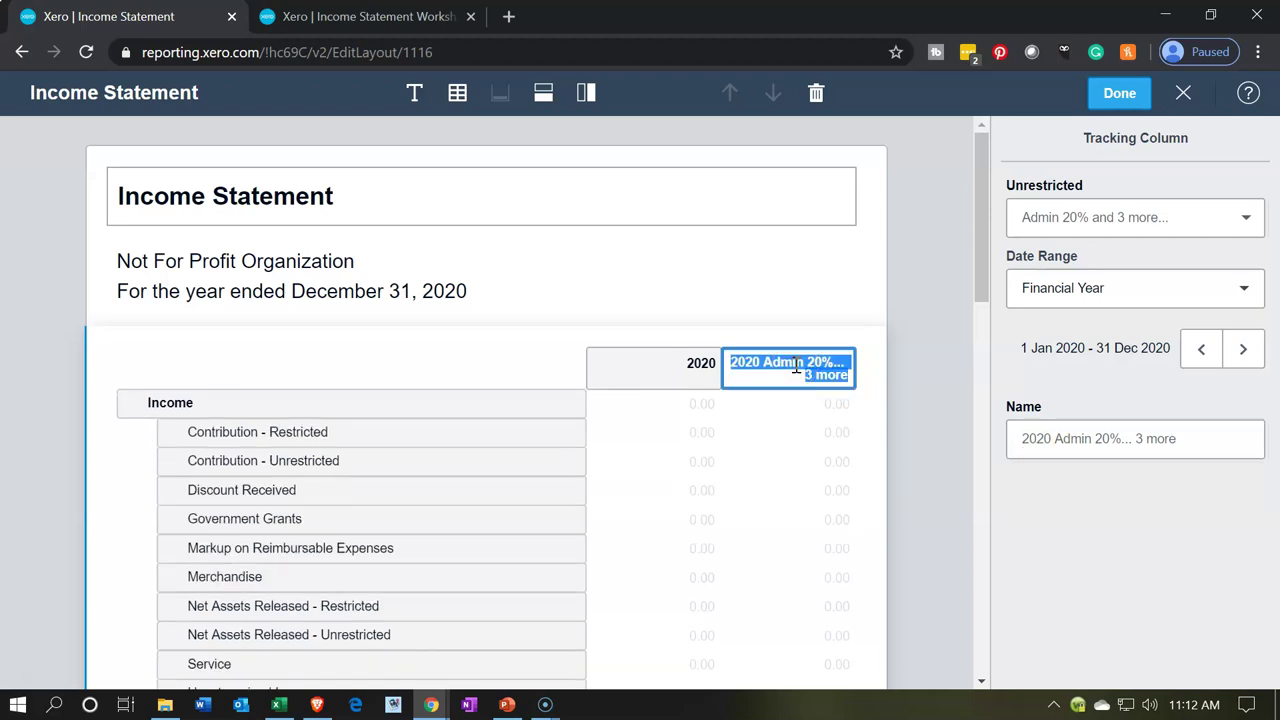
type("Unrest")
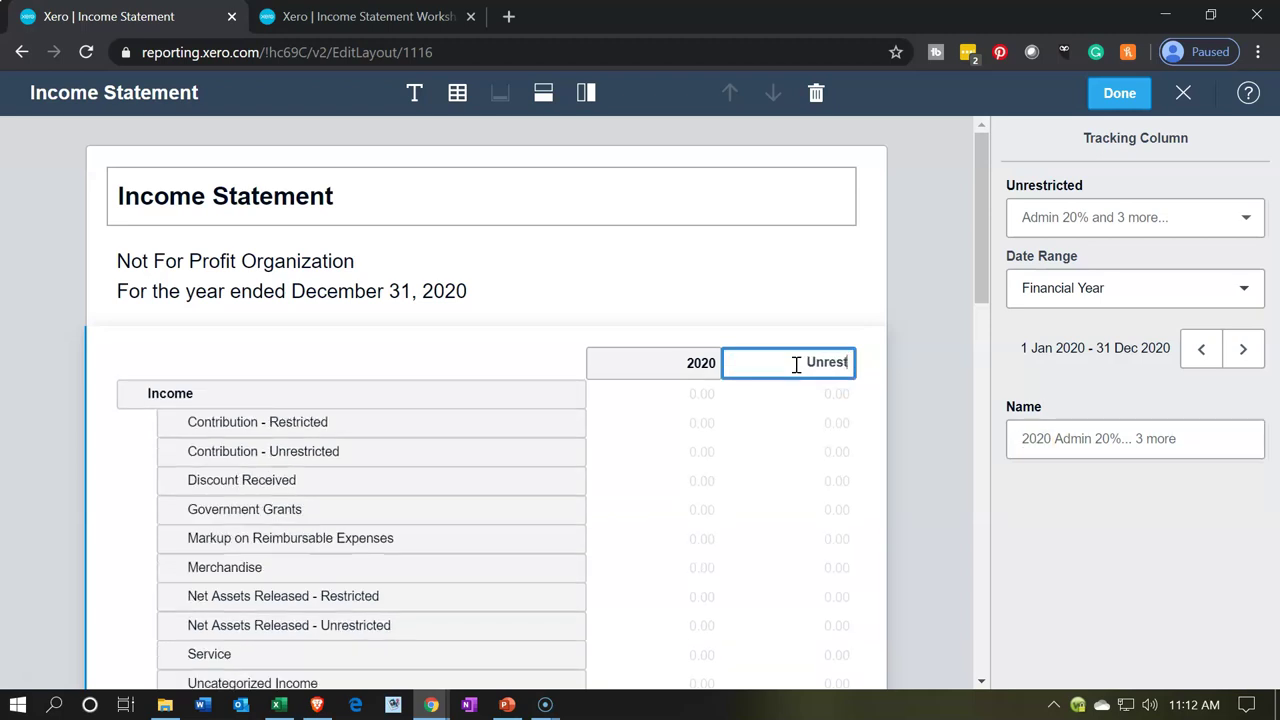
type("ricted")
left_click(1100, 553)
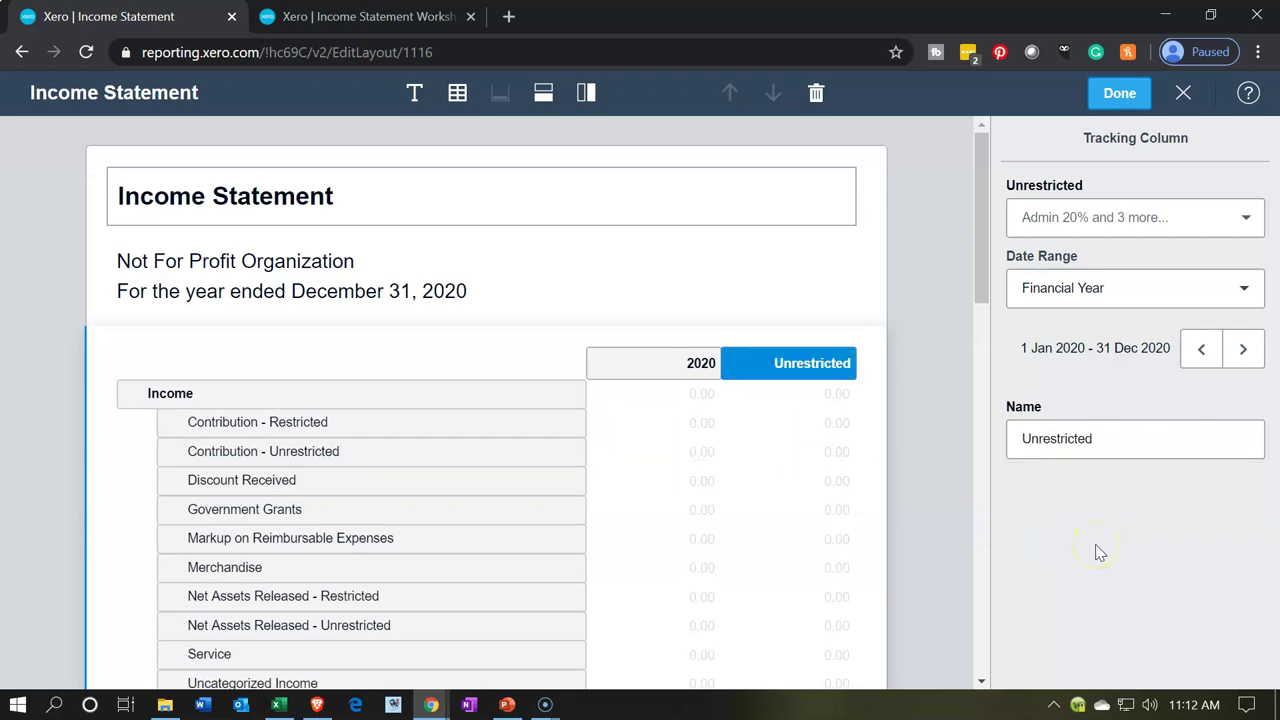
Move the Unrestricted column ahead of the 2020 column and delete the 2020 column.
left_click_drag(757, 369, 638, 372)
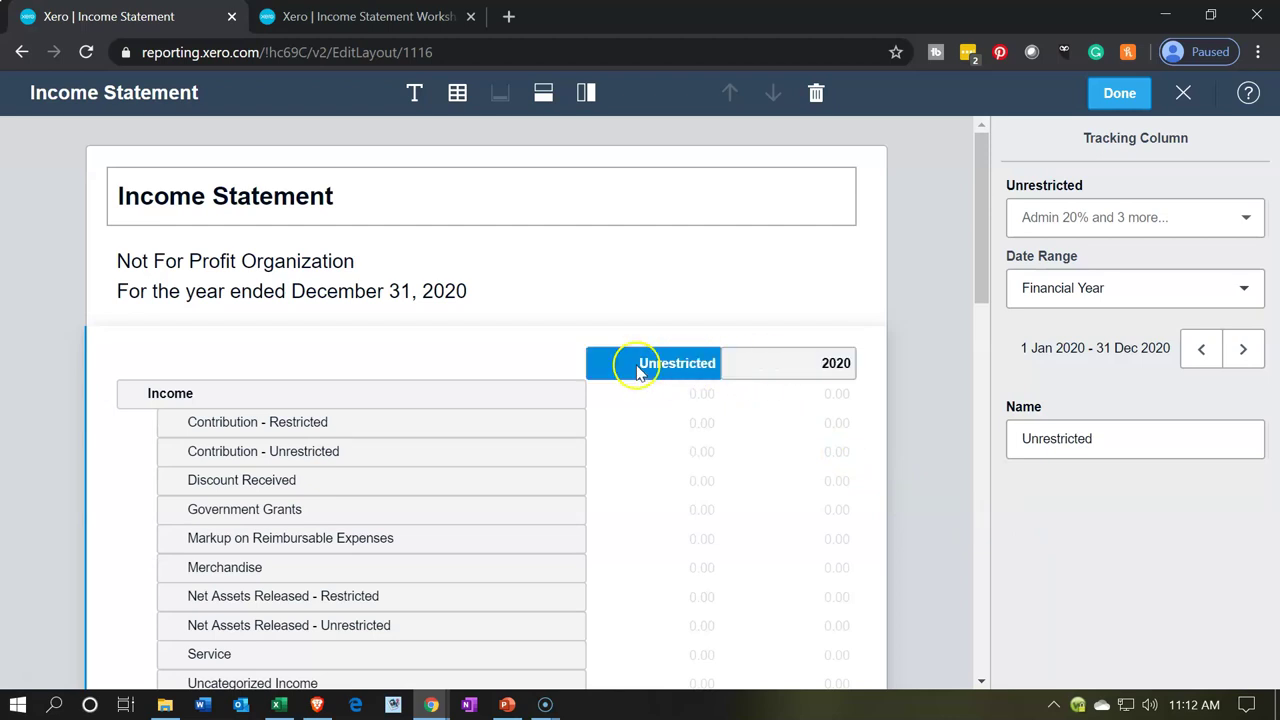
left_click(767, 365)
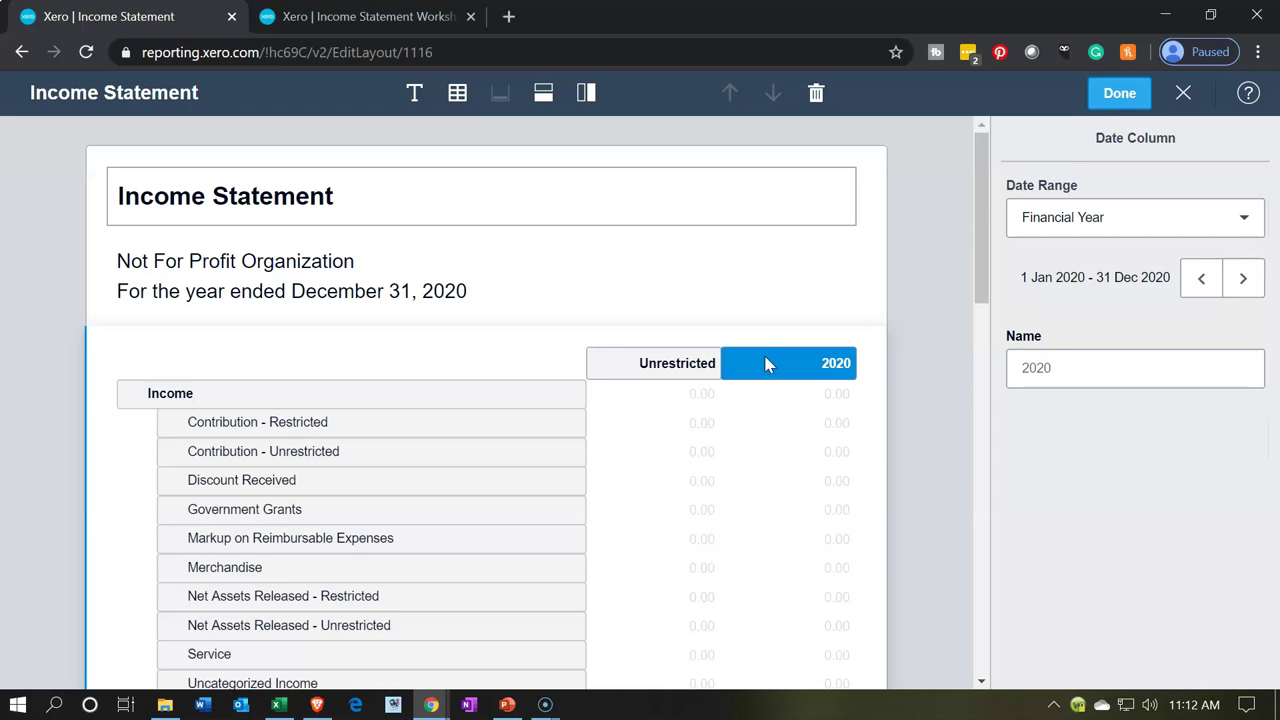
left_click(817, 95)
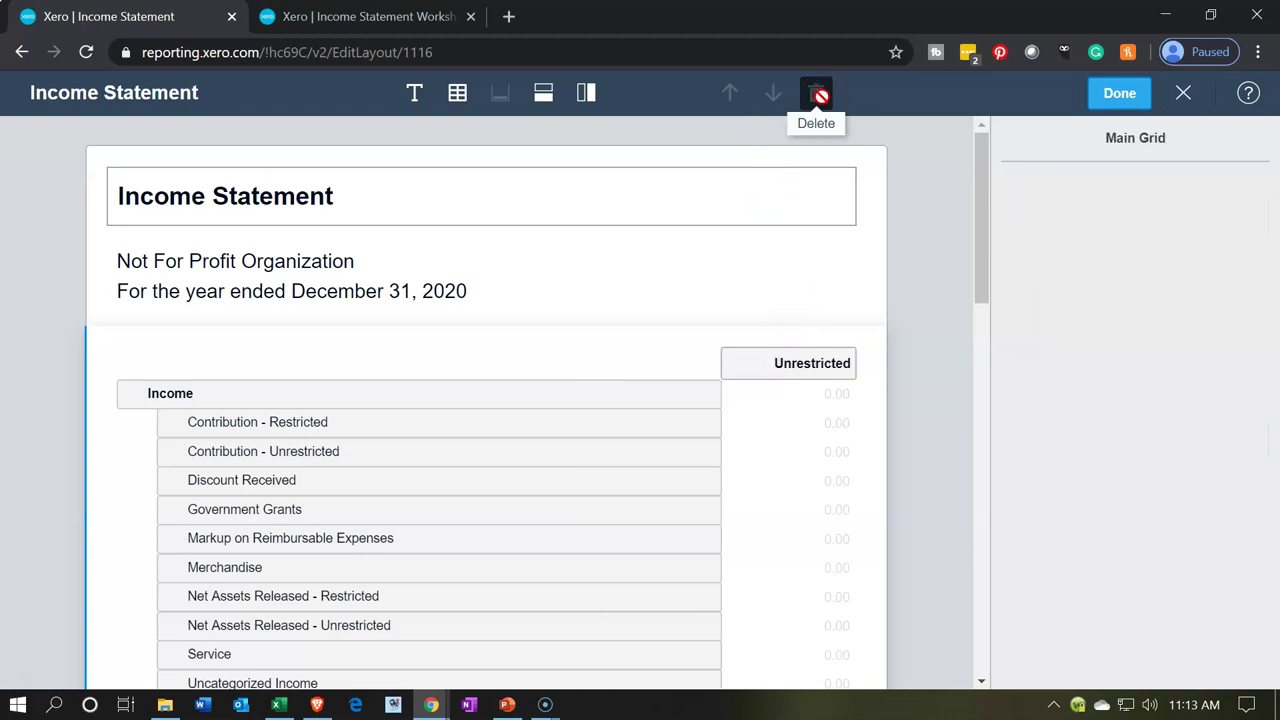
Add a Restricted tracking column covering Gov Grants - Education, Long Term Project and Time.
left_click(581, 99)
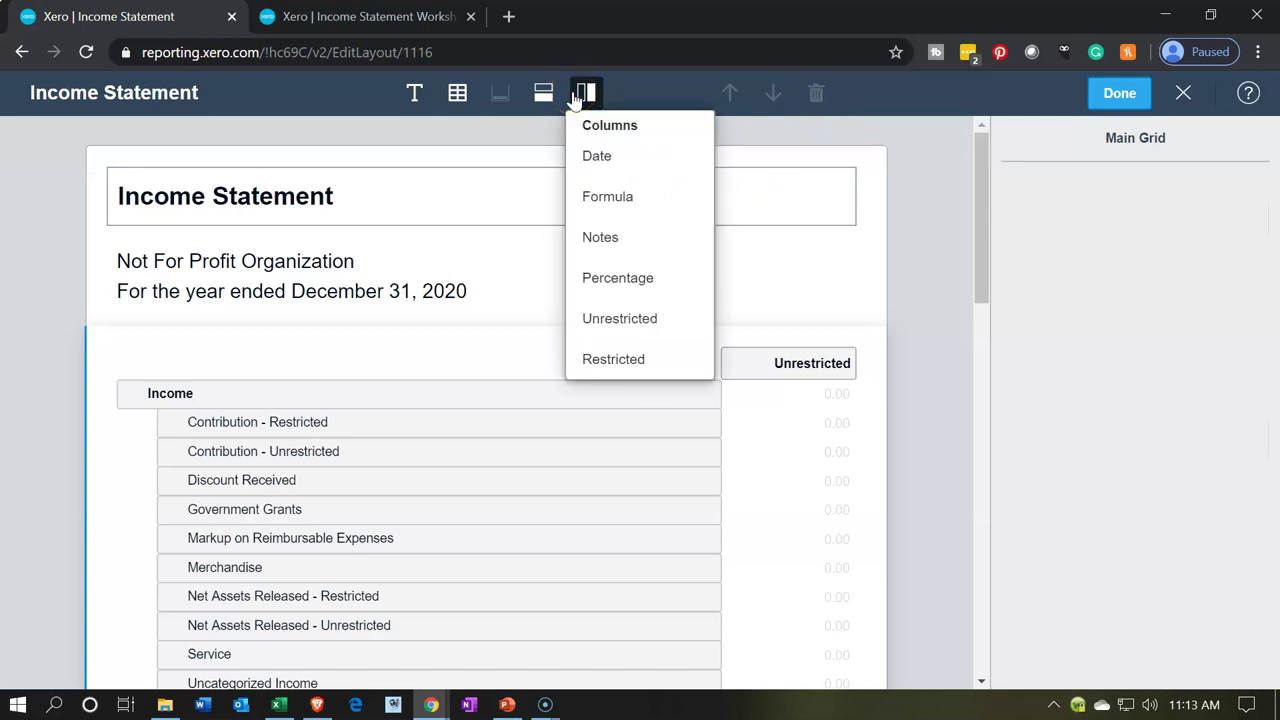
left_click(618, 362)
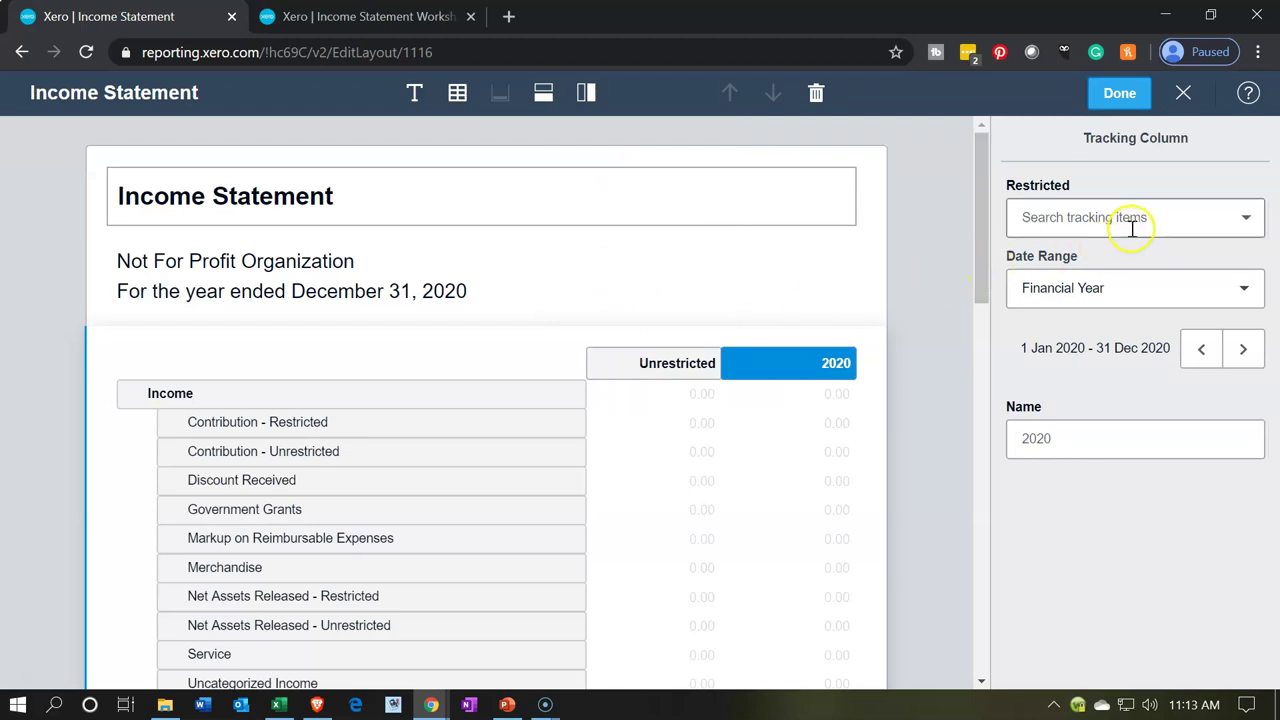
left_click(1172, 221)
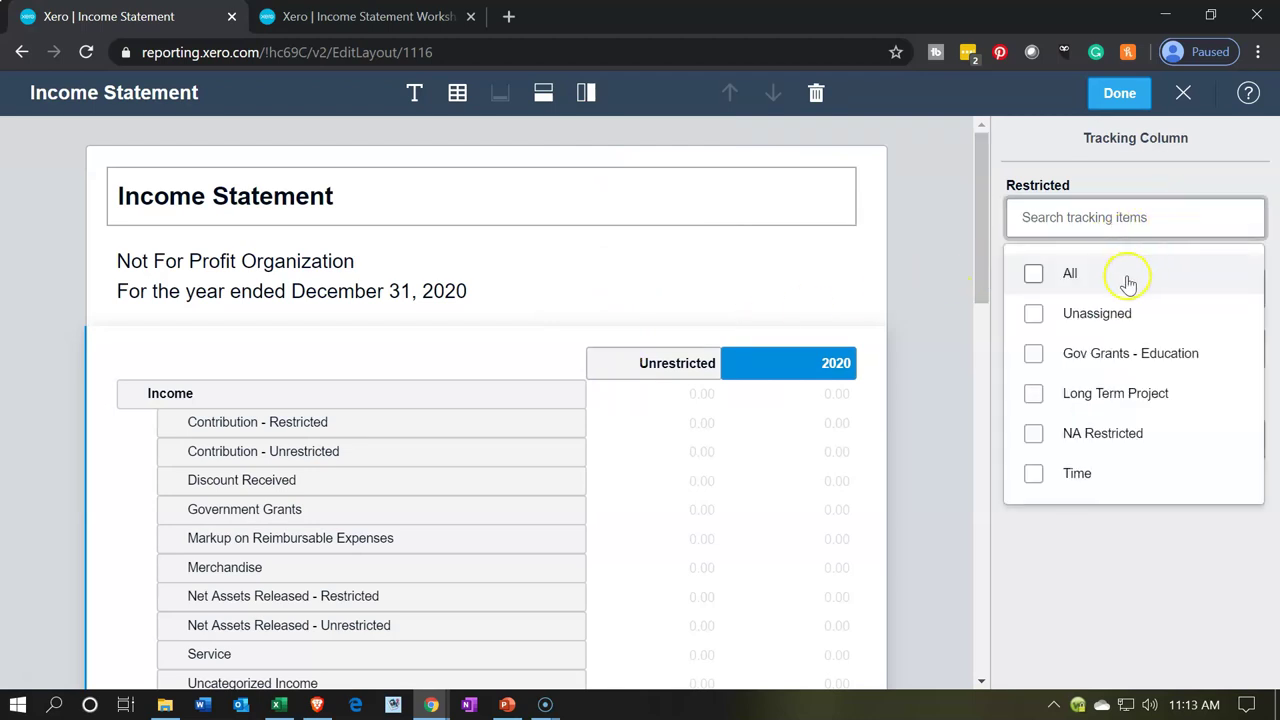
left_click(1090, 358)
left_click(1088, 397)
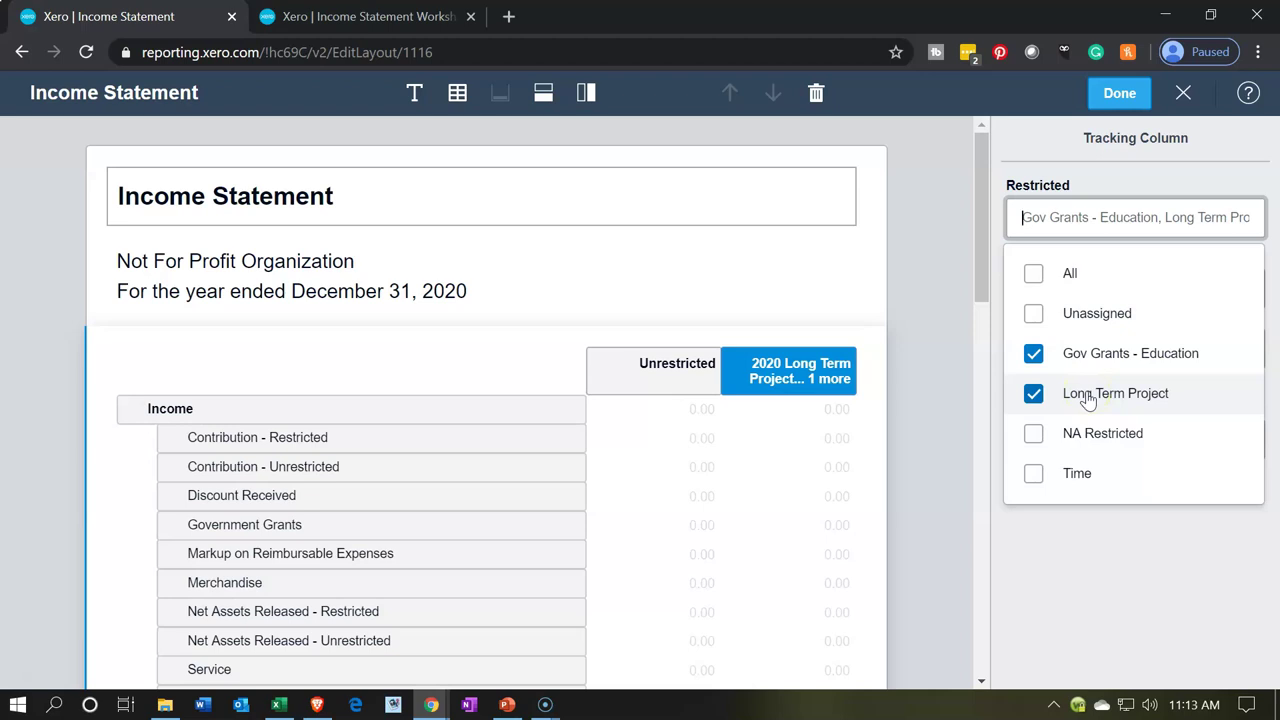
left_click(1035, 480)
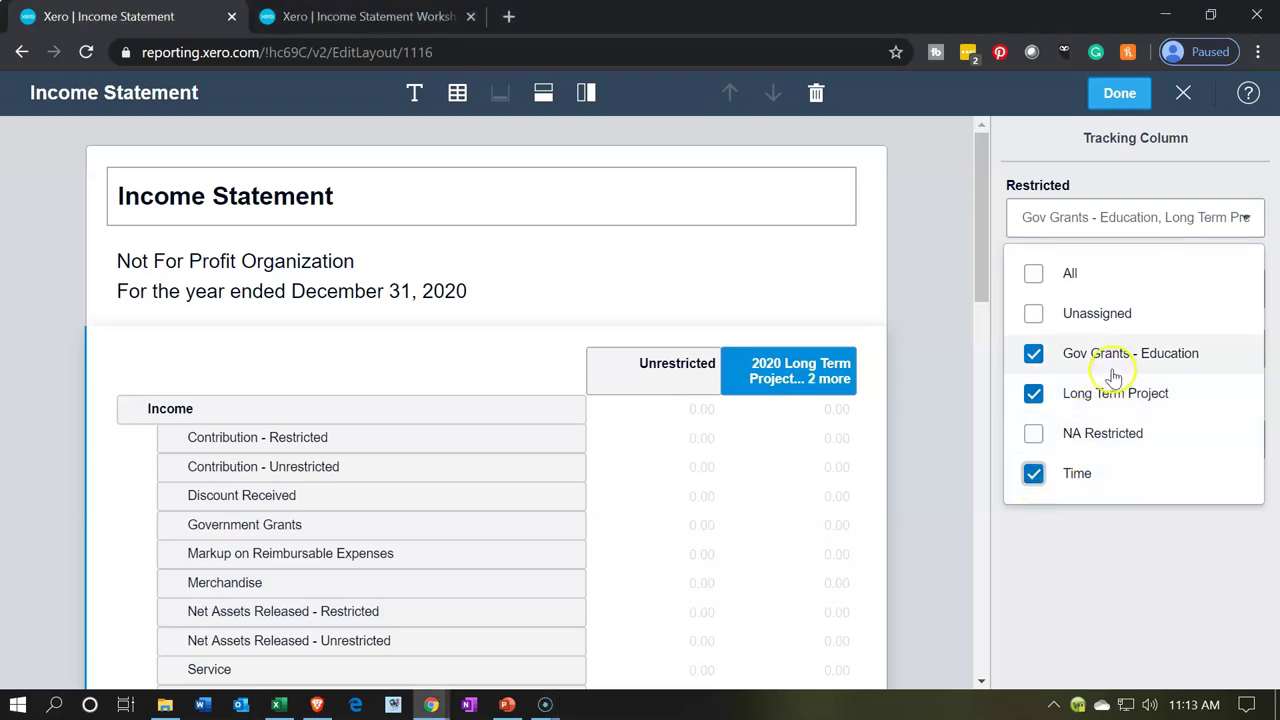
left_click(1110, 440)
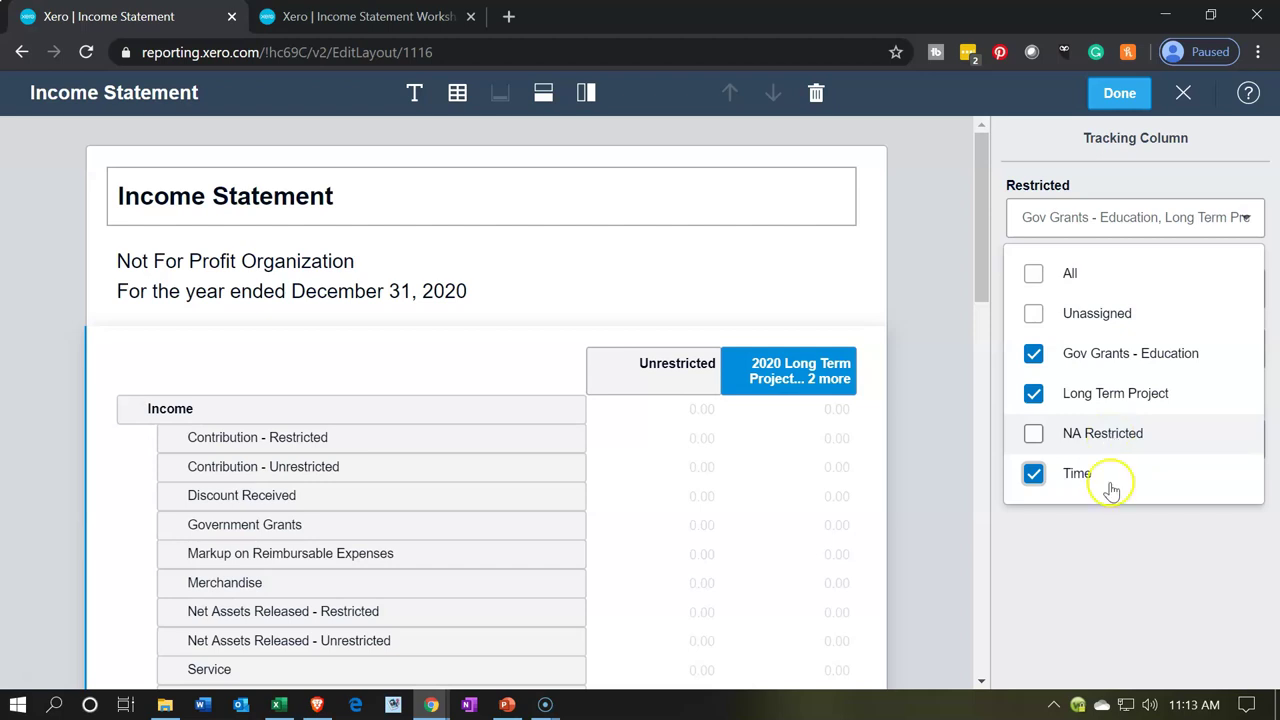
left_click(1113, 560)
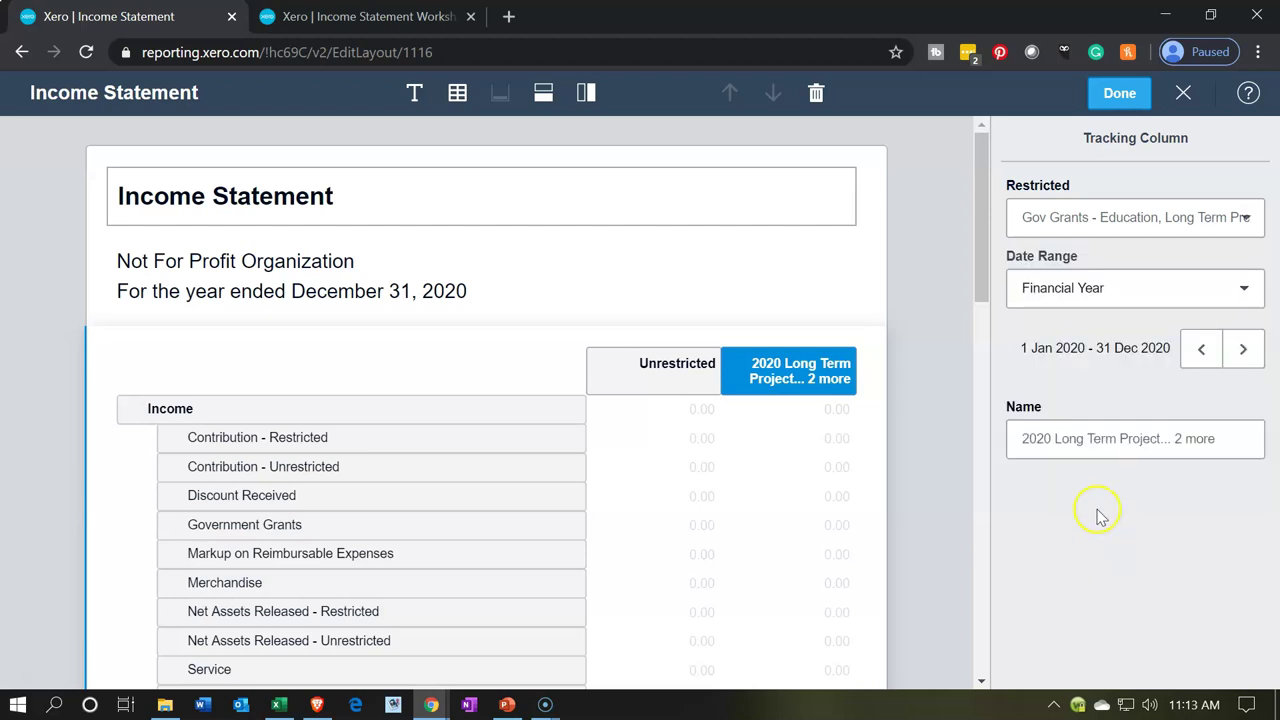
Name the newly added tracking column for the restricted items Unrestricted.
left_click(842, 372)
left_click(843, 373)
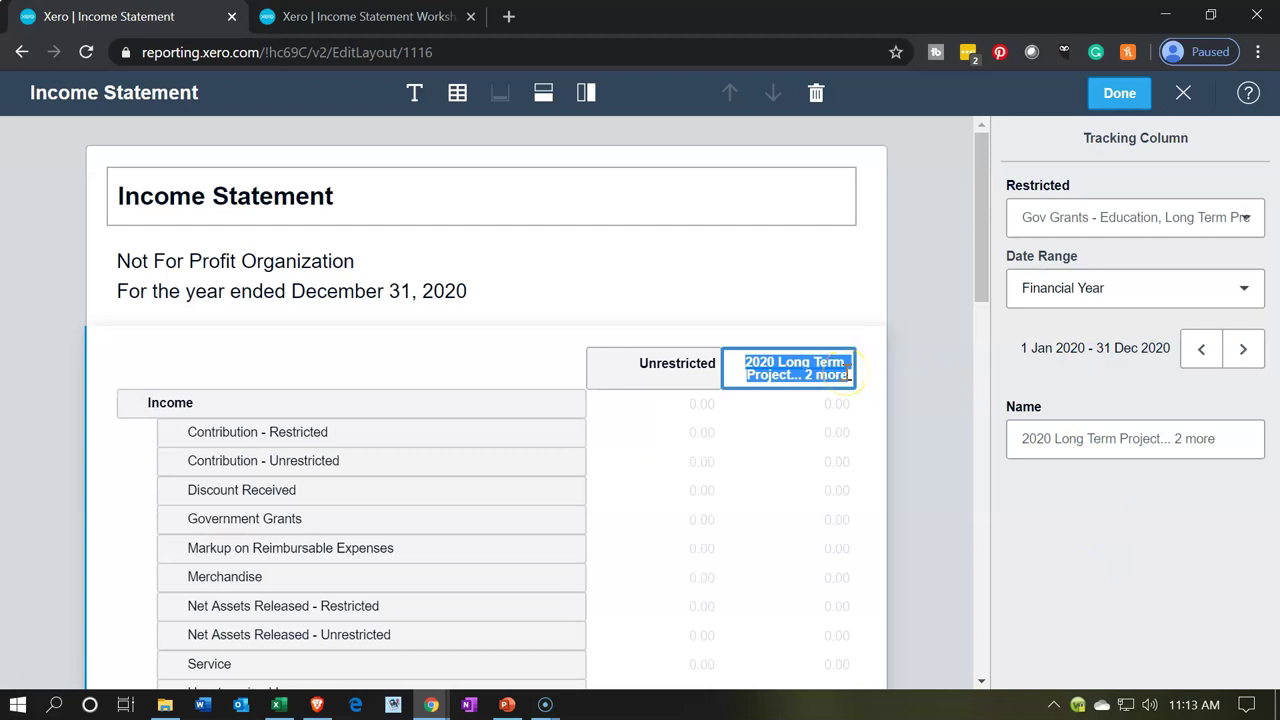
type("Unrest")
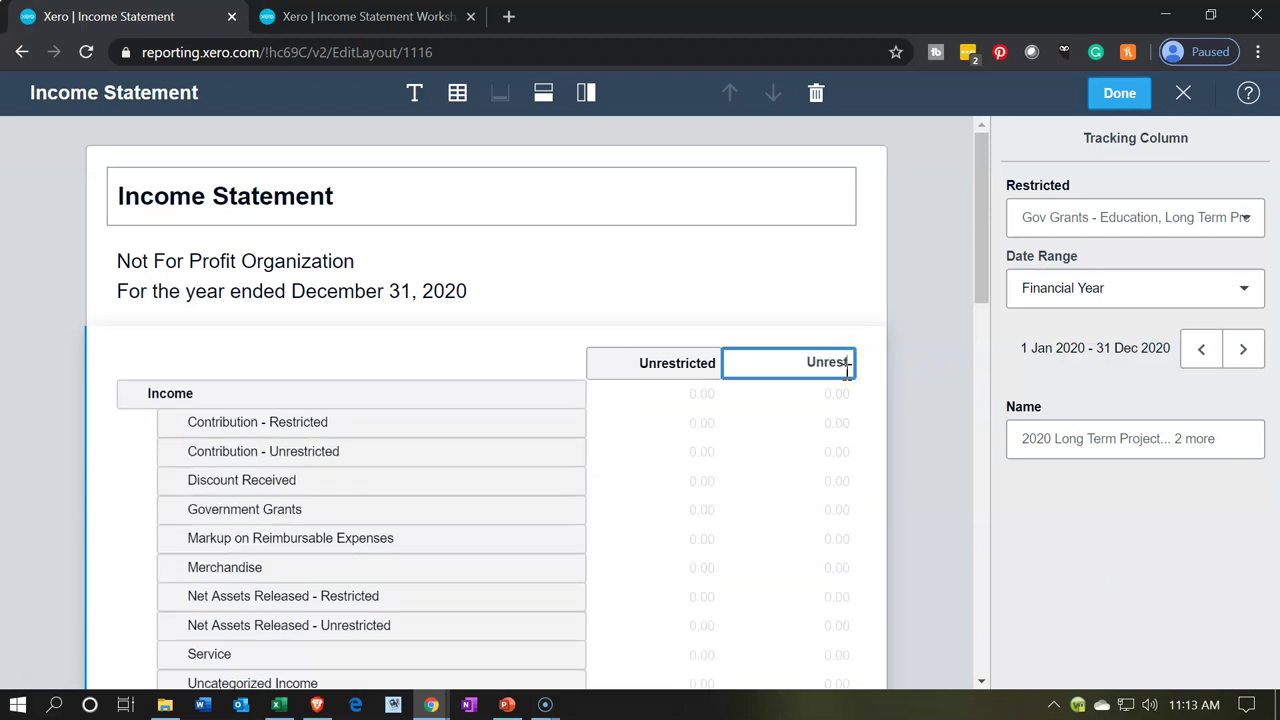
type("ricted")
left_click(1040, 518)
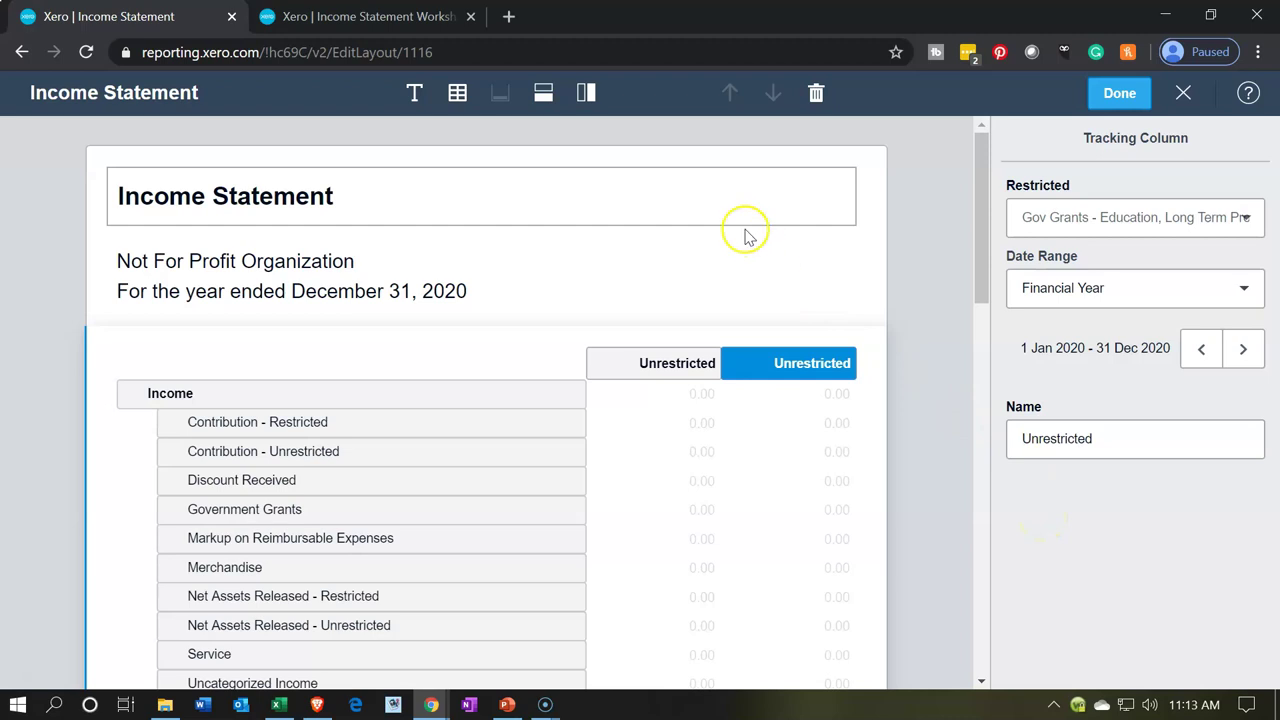
Add a formula column that sums the two tracking columns.
left_click(588, 94)
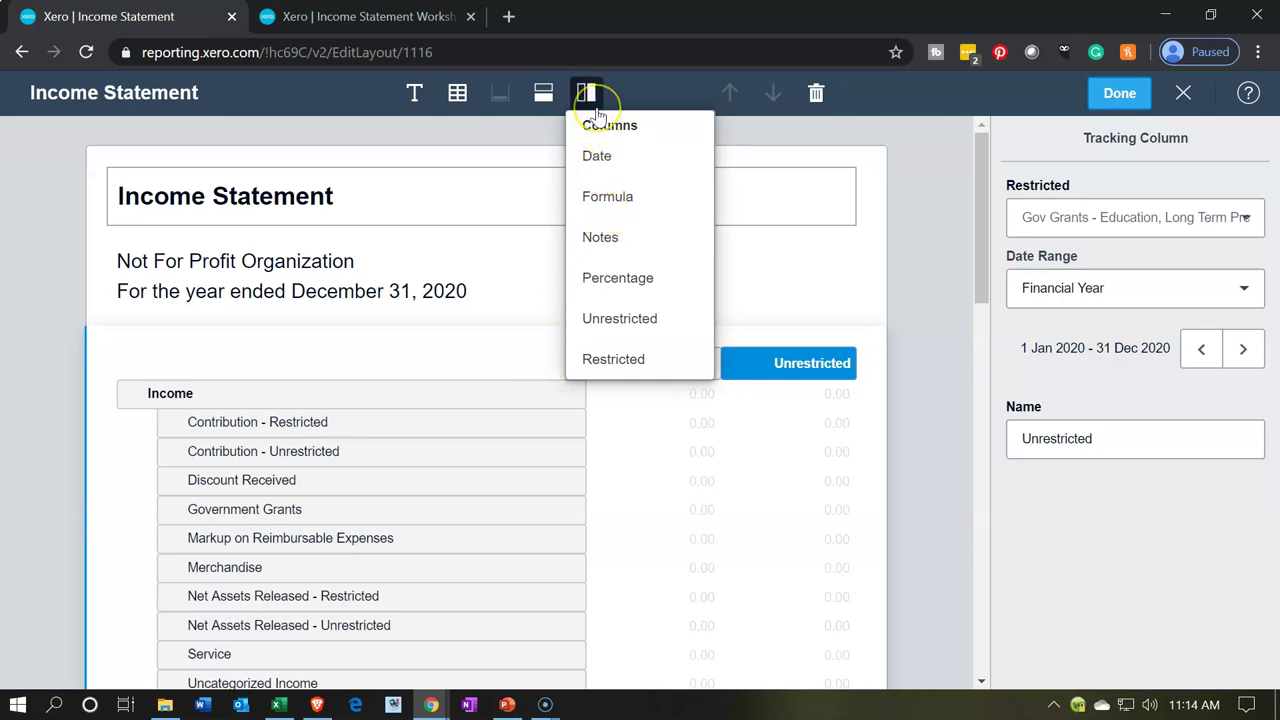
left_click(620, 196)
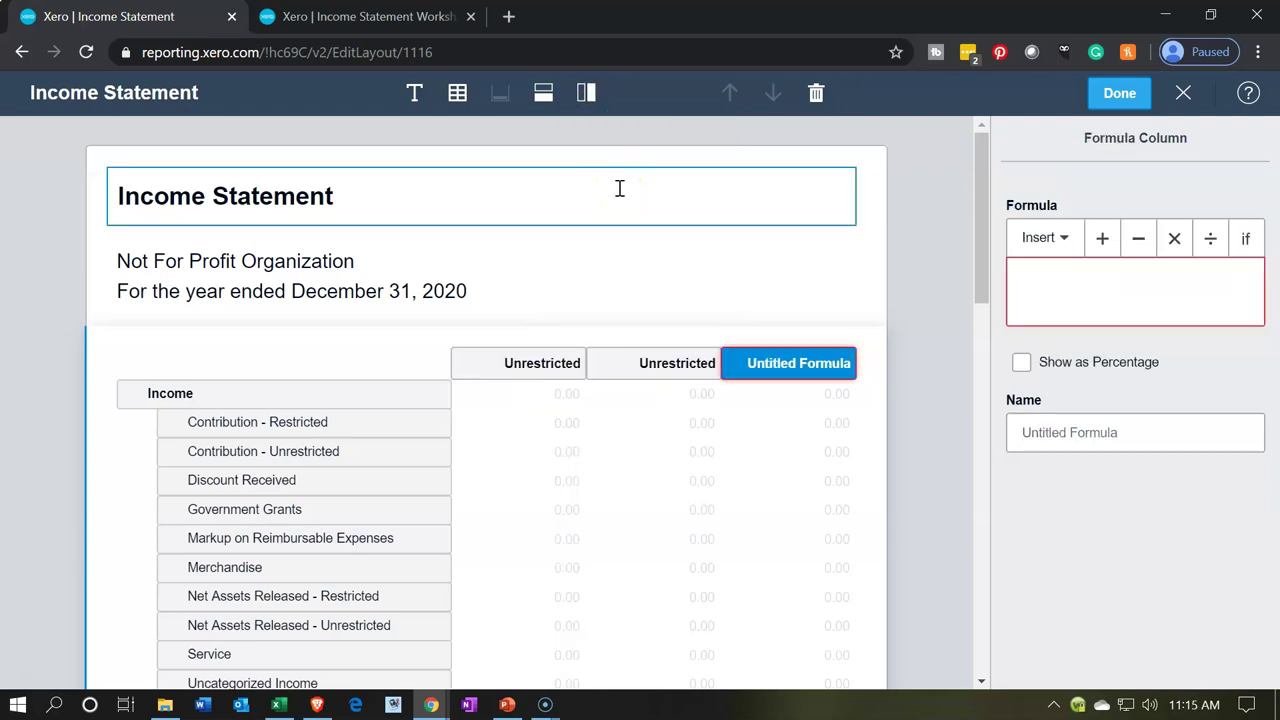
left_click(1047, 278)
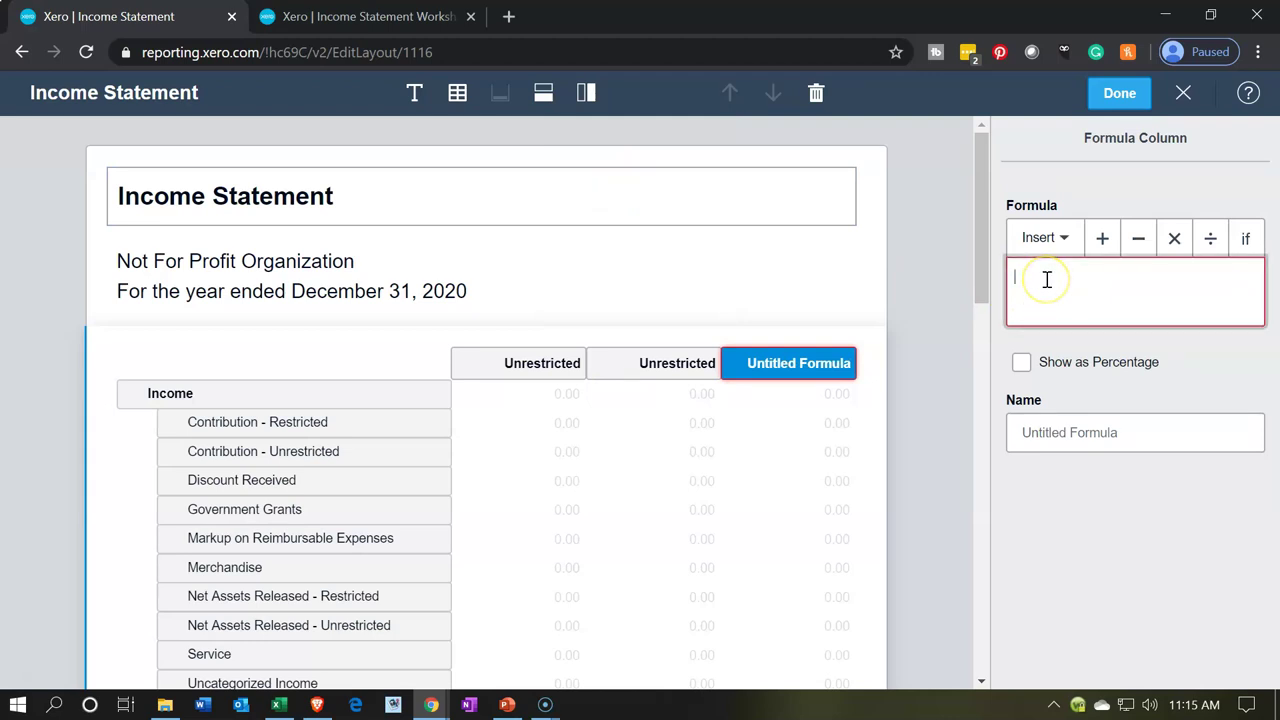
left_click(1045, 237)
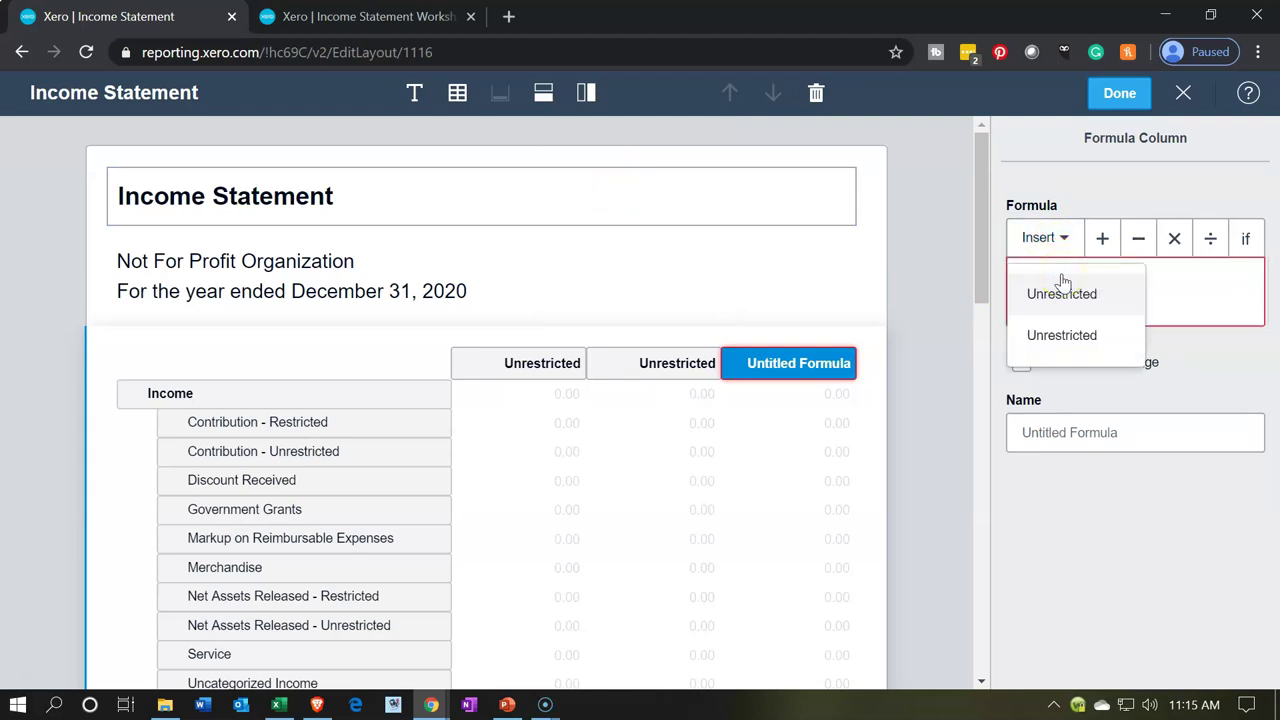
left_click(1063, 292)
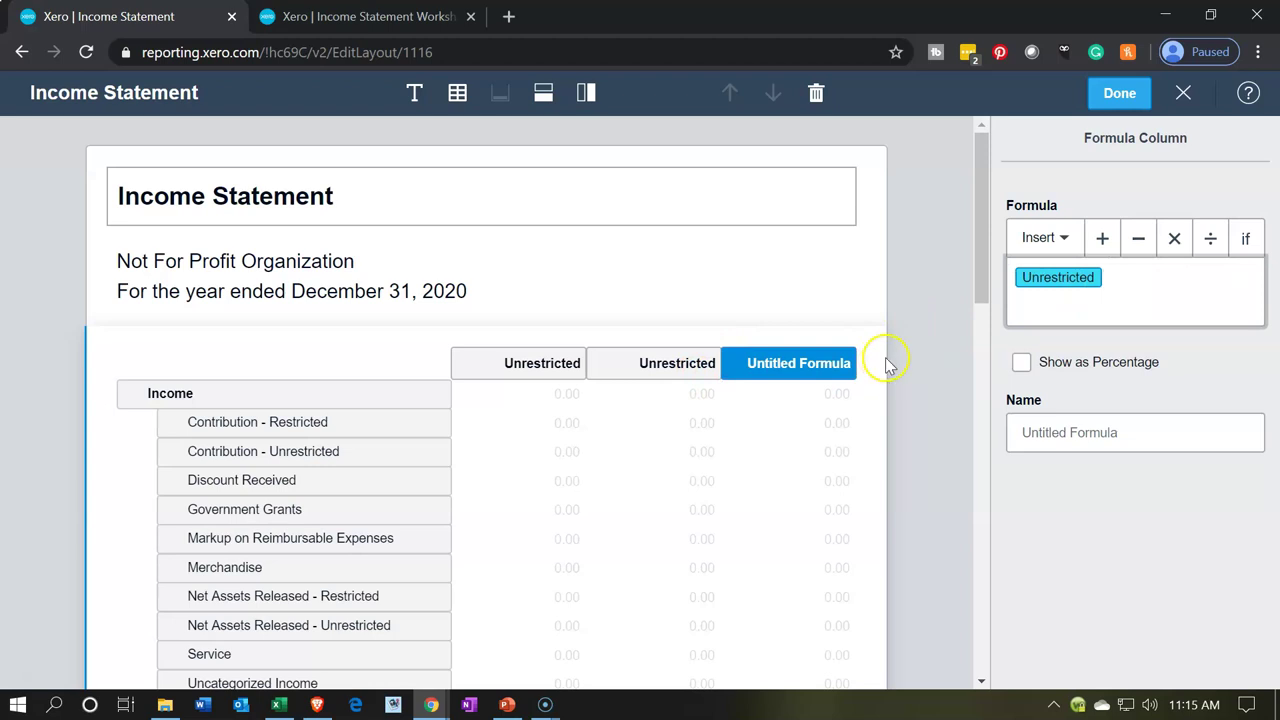
left_click(1095, 246)
left_click(1058, 242)
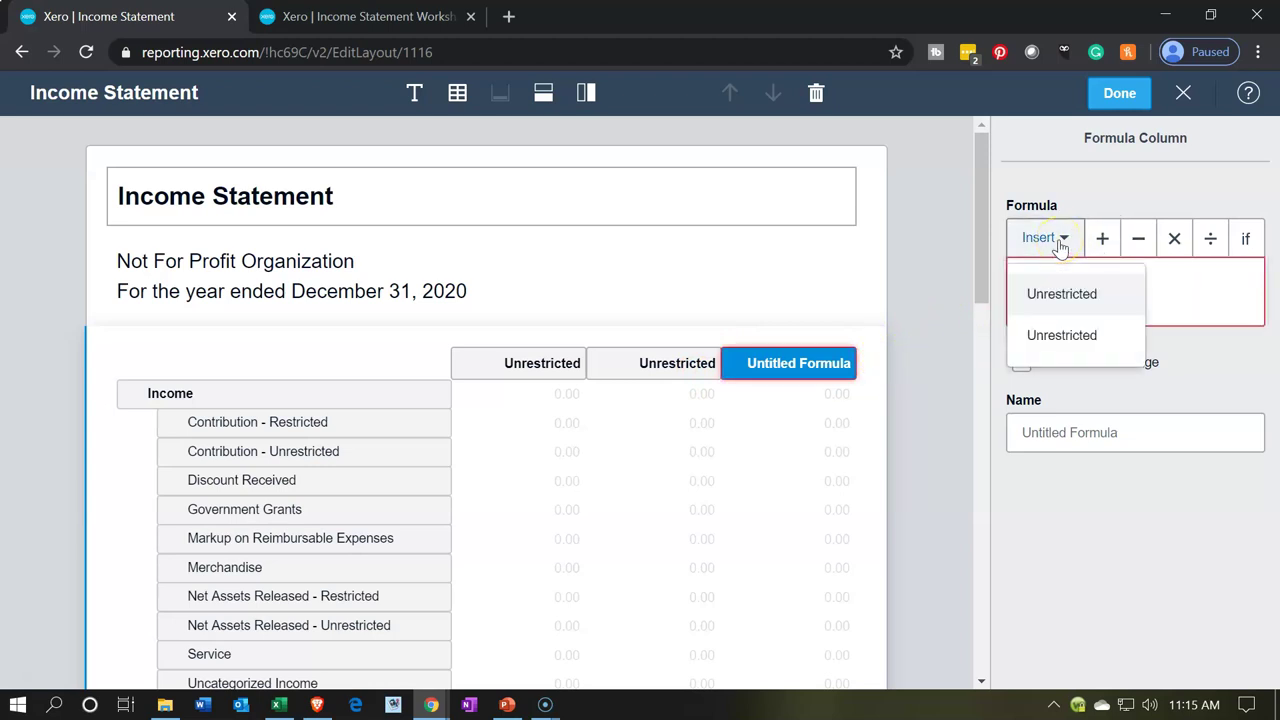
left_click(1055, 336)
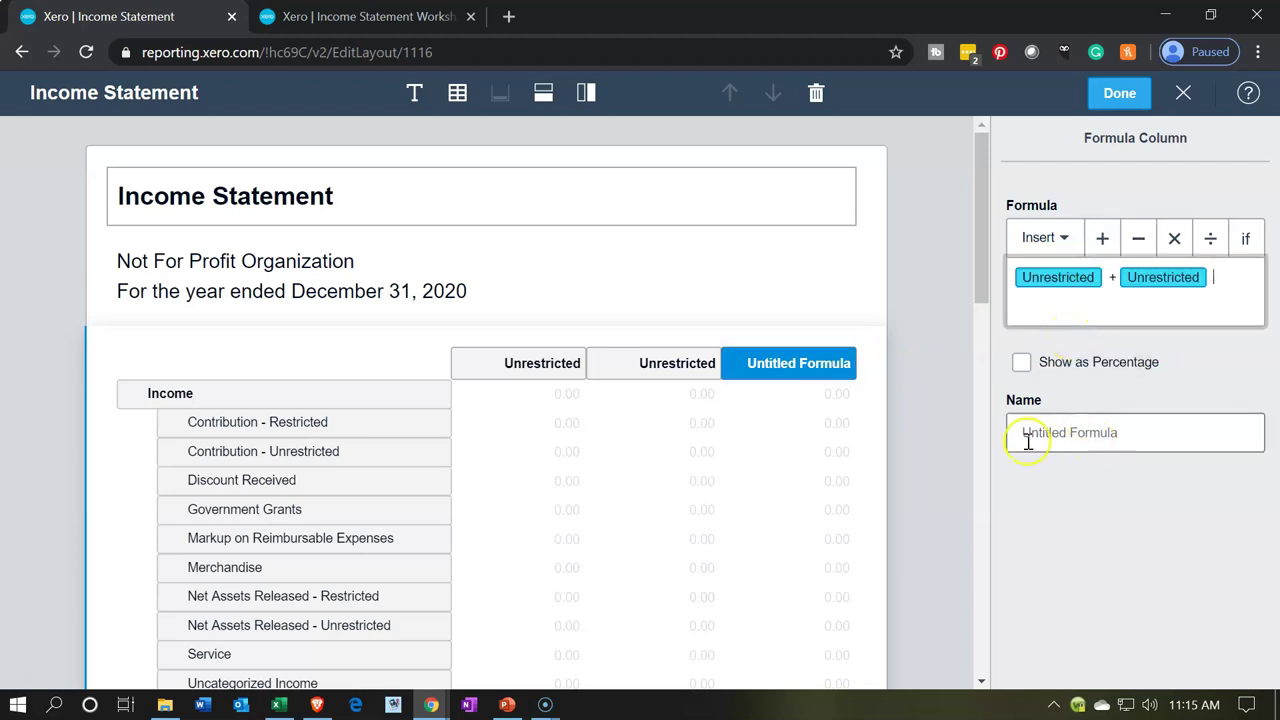
Rename the formula column as Total.
left_click(838, 366)
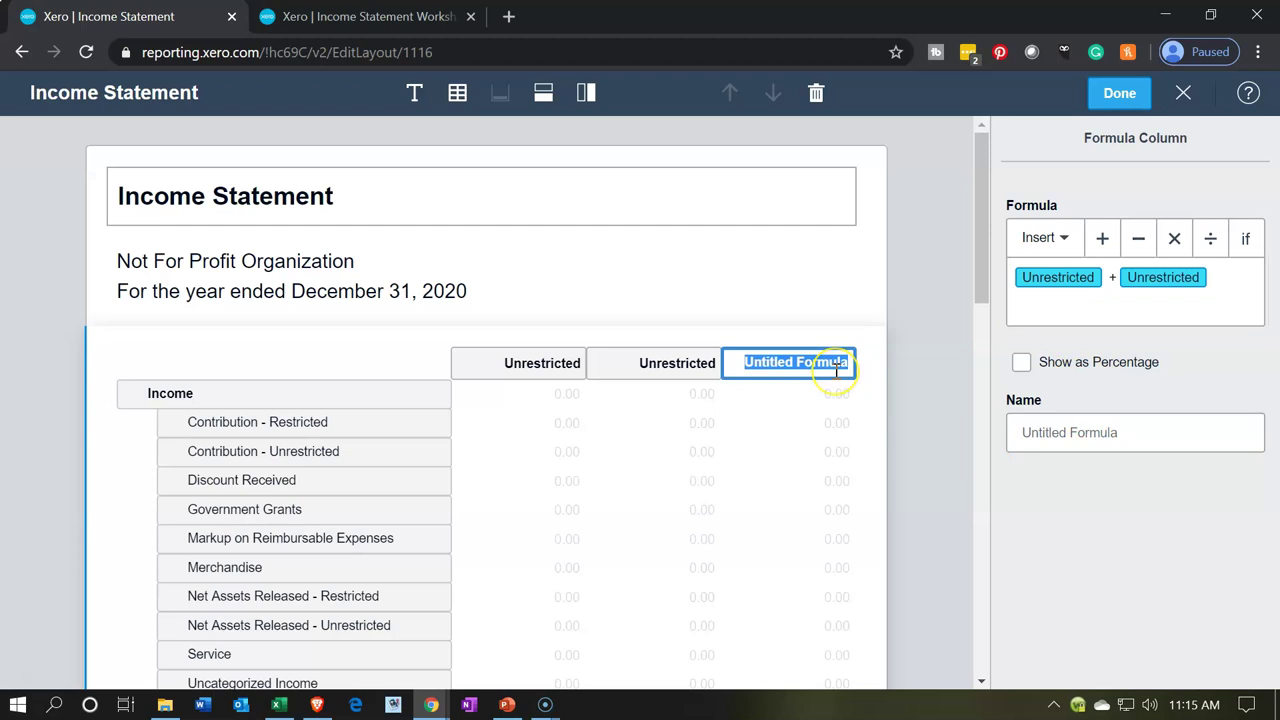
type("Total")
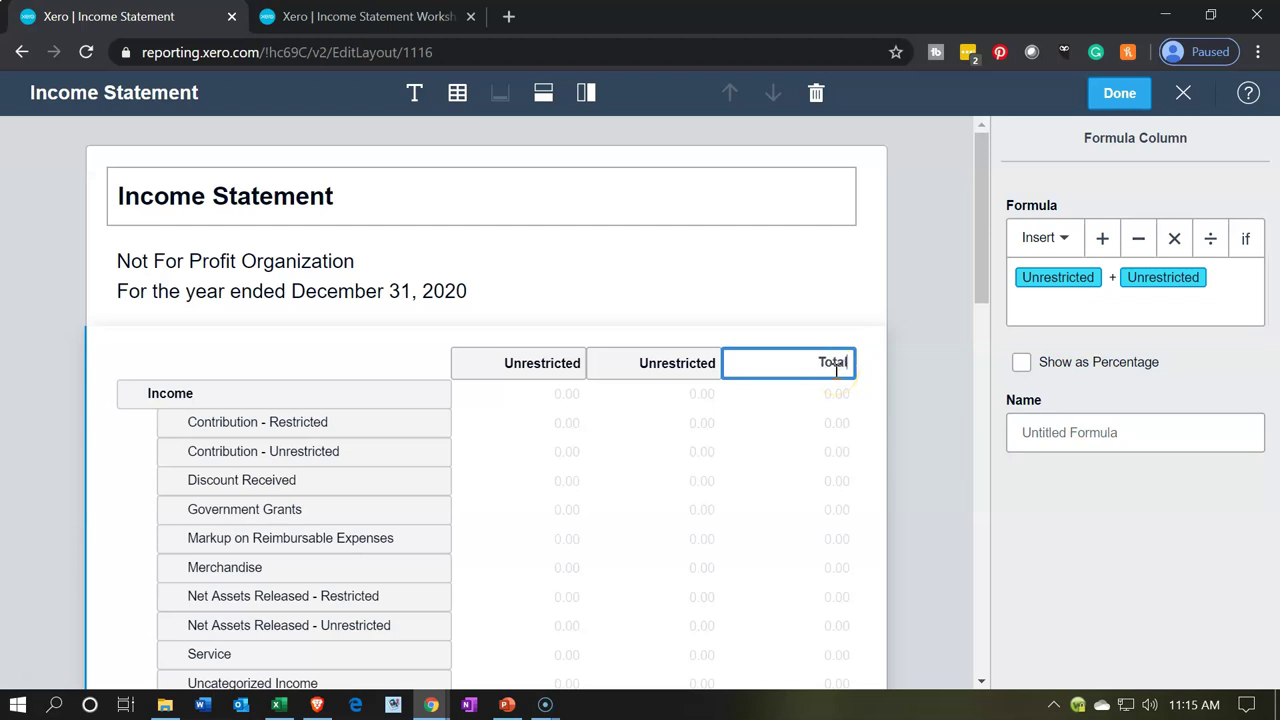
left_click(1052, 512)
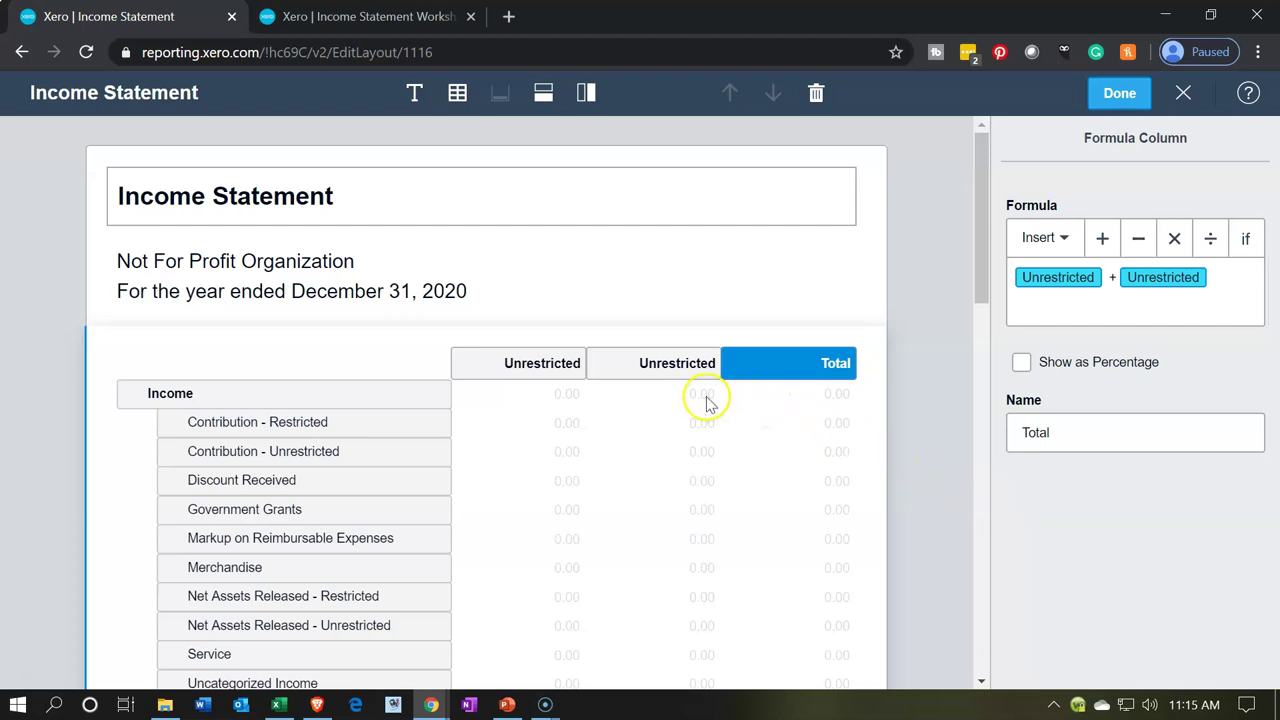
Correct the middle column's name to Restricted and apply the layout changes to the Income Statement.
left_click(684, 368)
left_click(684, 368)
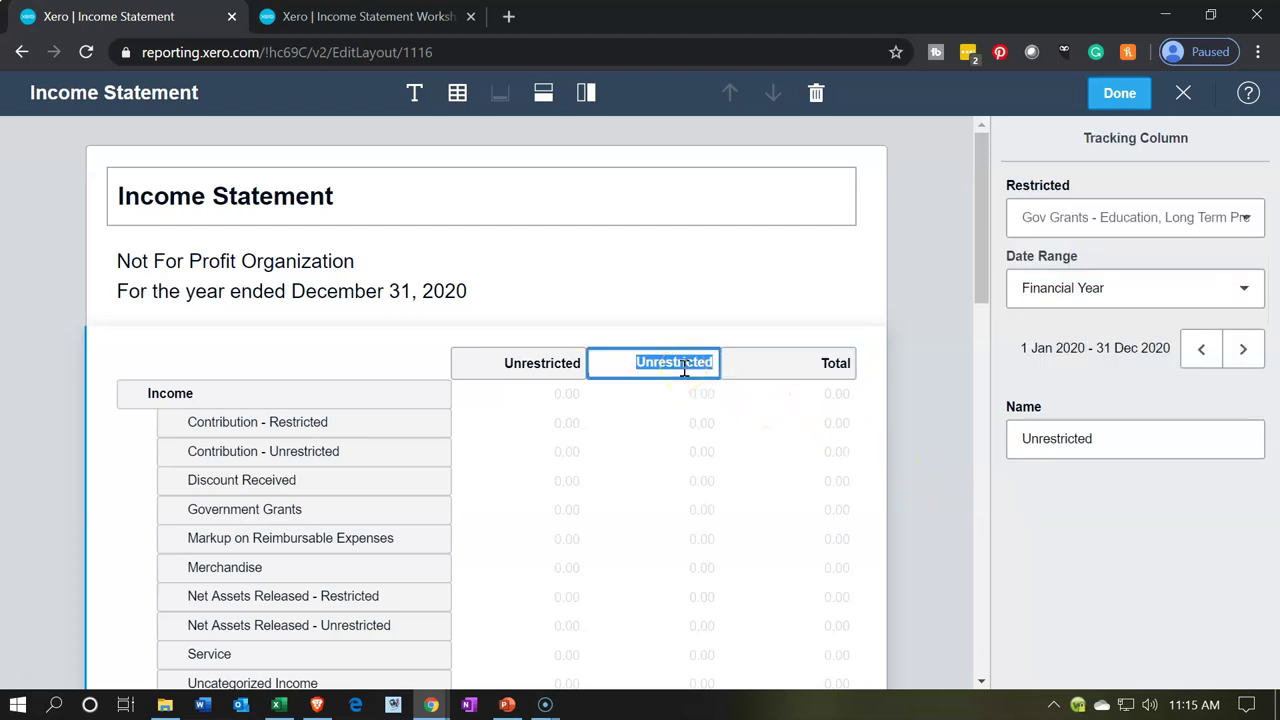
key("Home")
key("BackSpace")
key("BackSpace")
key("BackSpace")
type("R")
key("Return")
left_click(693, 330)
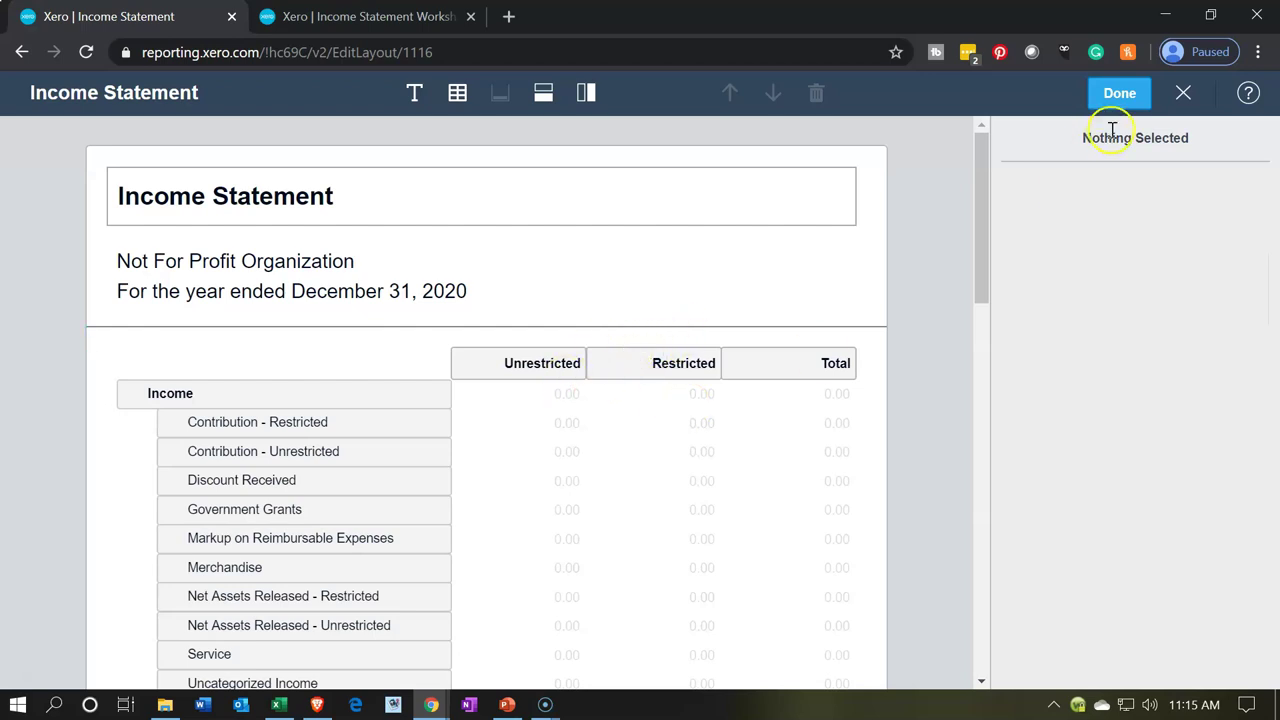
left_click(1118, 97)
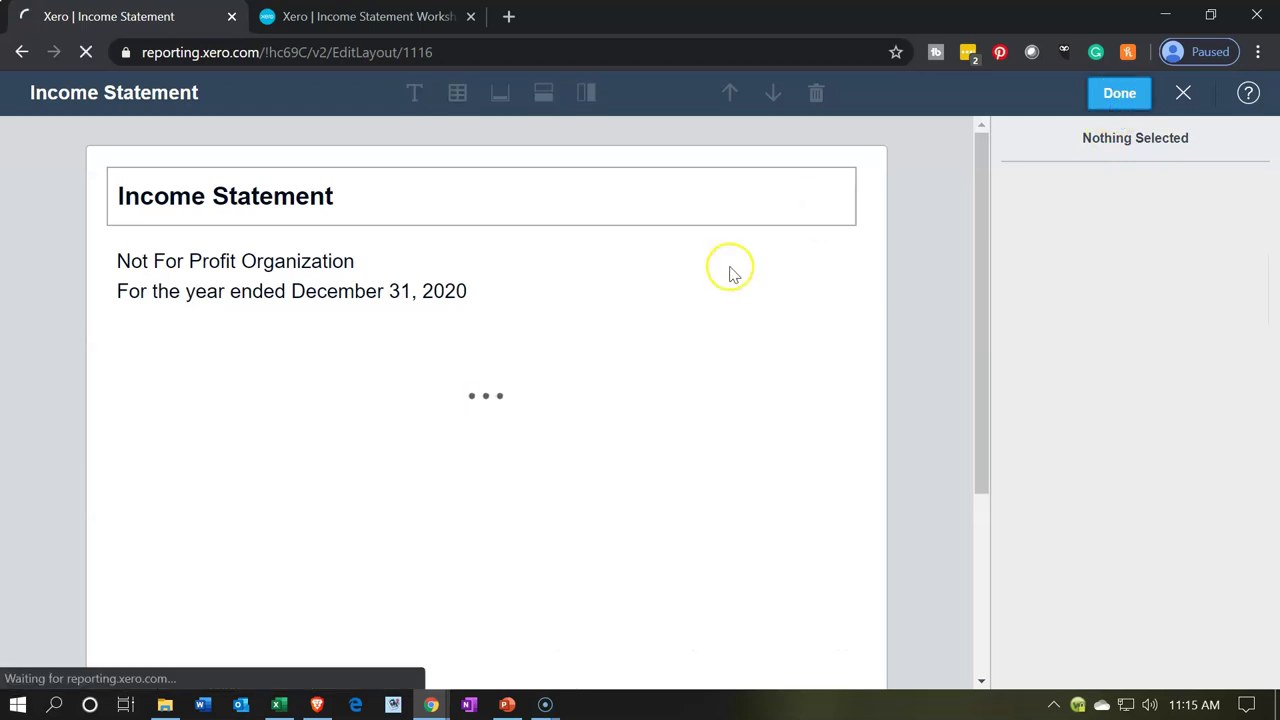
Compare the updated Income Statement's columns and amounts with the Income Statement Worksheet.
scroll(703, 500, "down", 3)
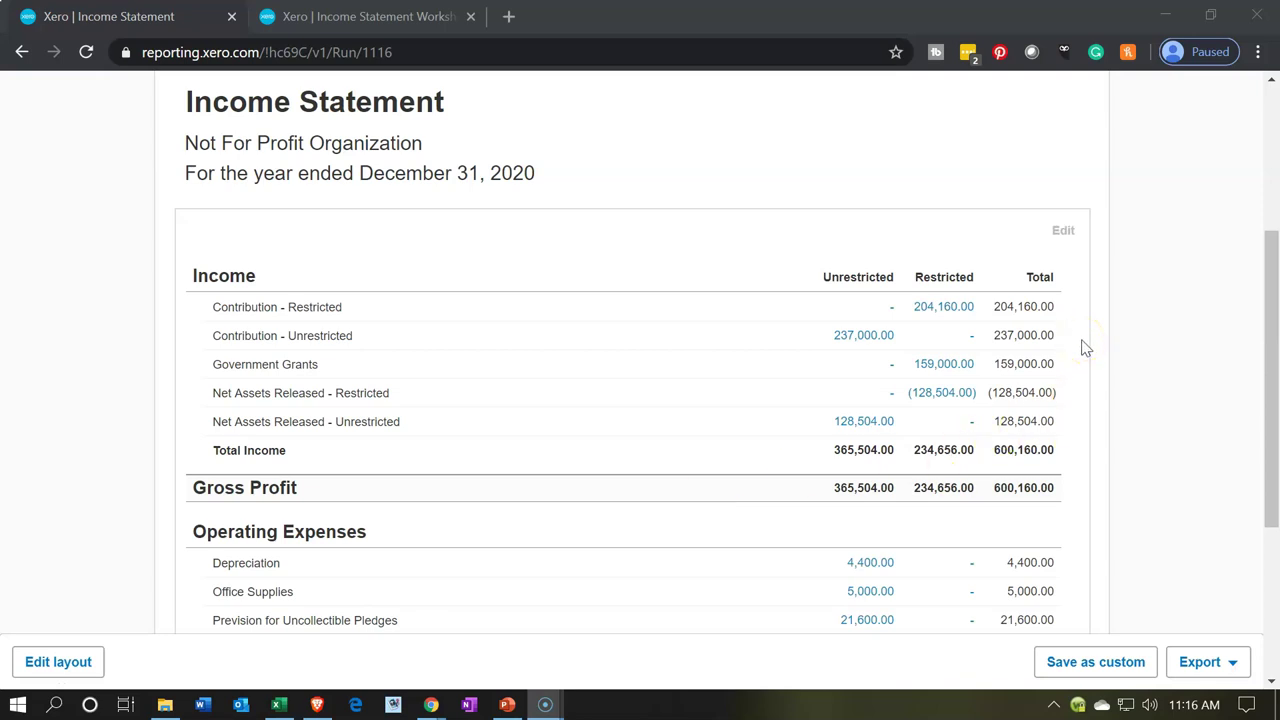
left_click(391, 30)
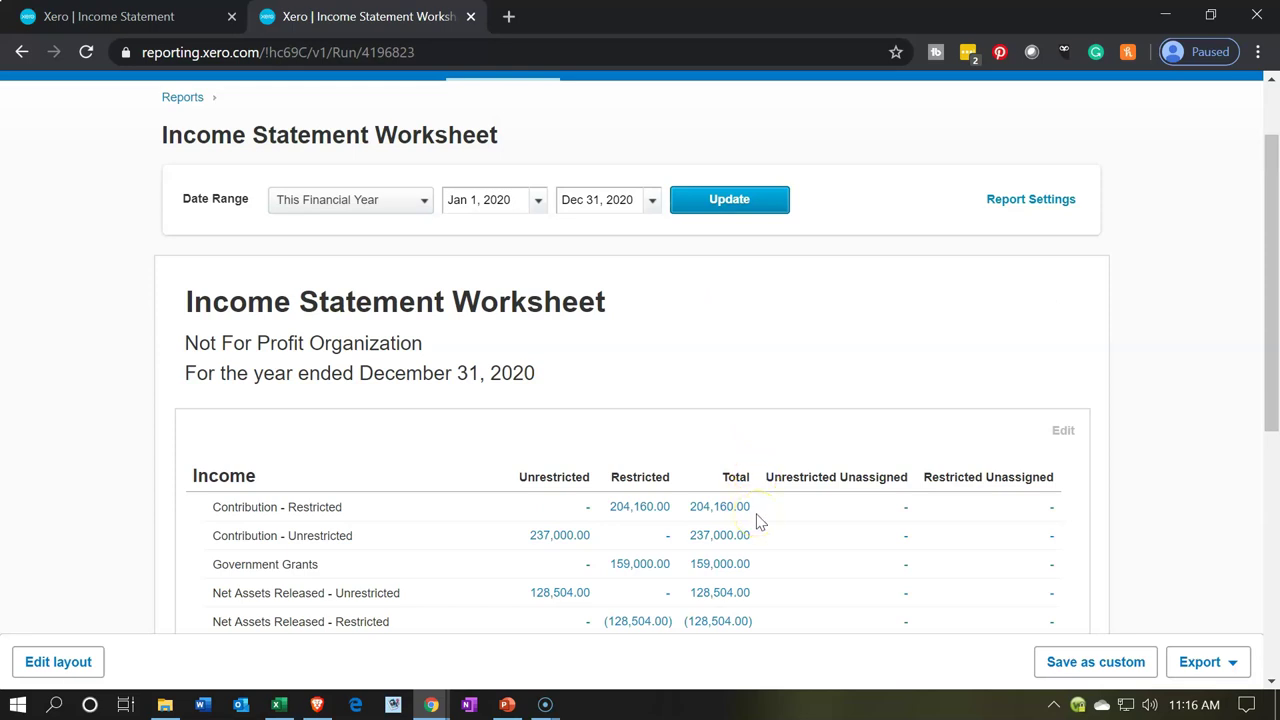
scroll(740, 521, "down", 1)
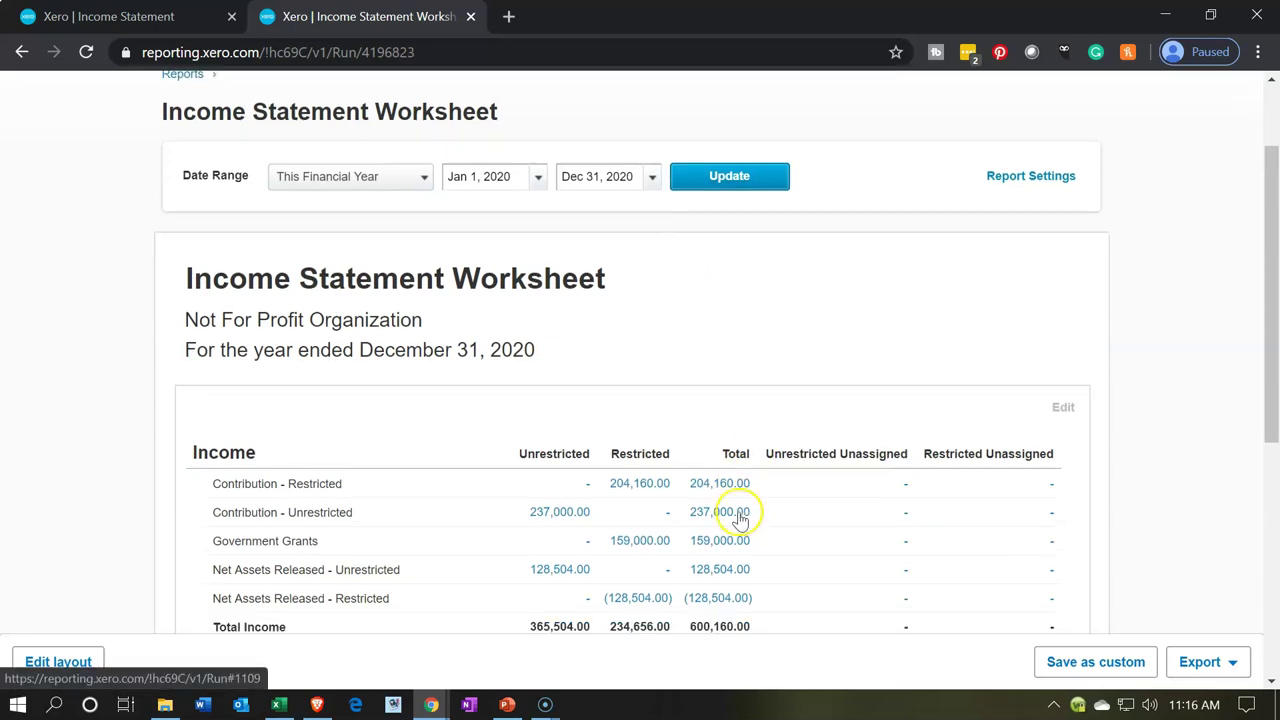
scroll(740, 521, "down", 2)
scroll(740, 519, "down", 1)
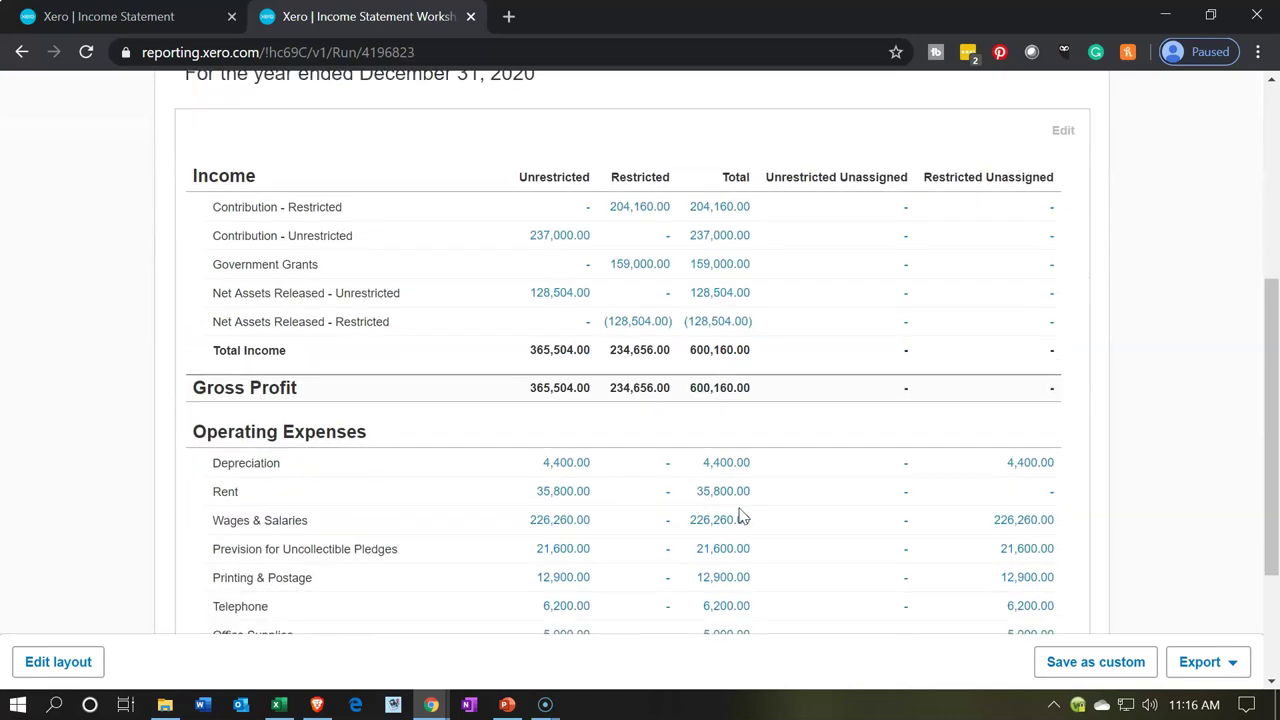
Review the worksheet report's operating expenses, net income and unassigned columns, and return to the Income Statement.
scroll(740, 516, "down", 2)
scroll(740, 516, "down", 1)
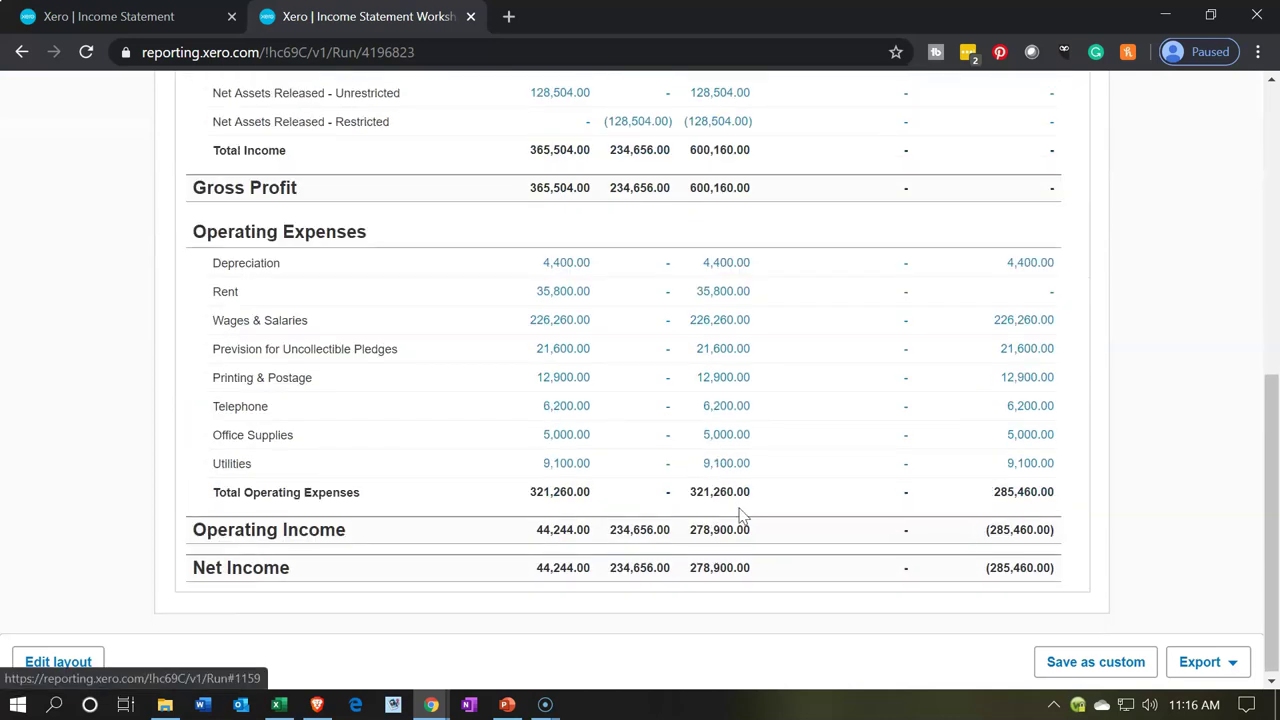
scroll(740, 514, "up", 1)
left_click(745, 510)
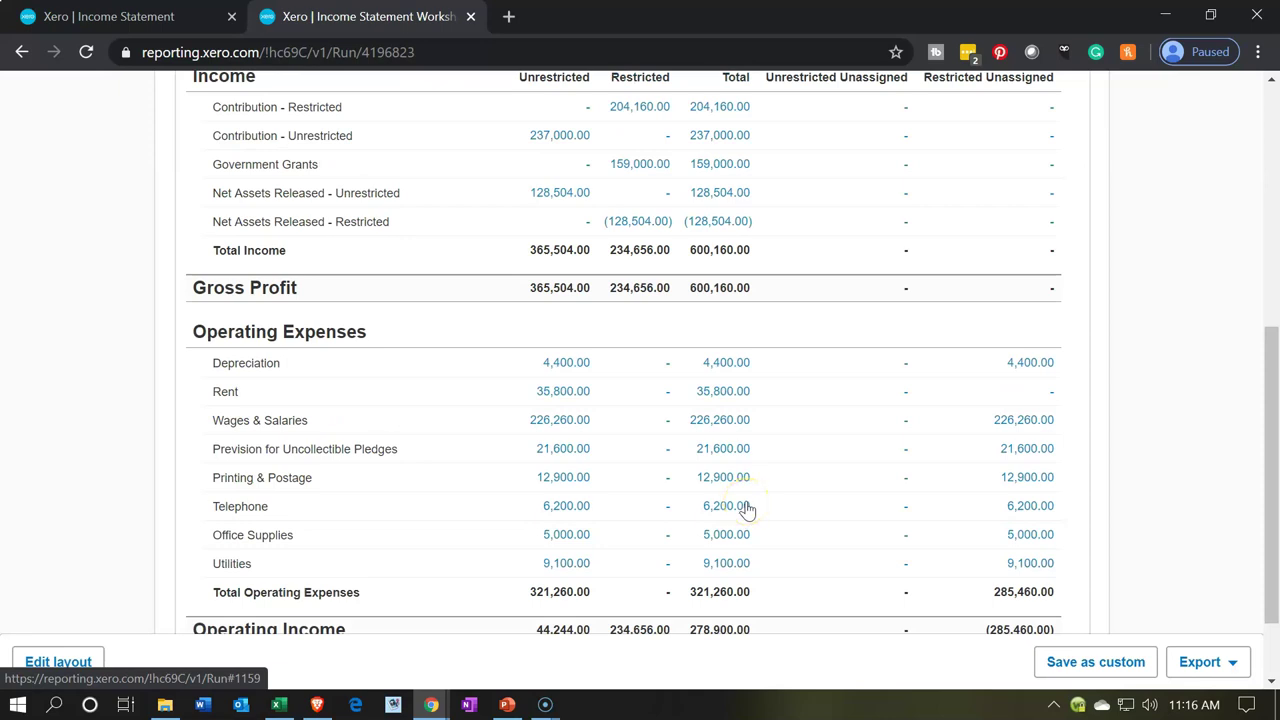
scroll(746, 510, "up", 1)
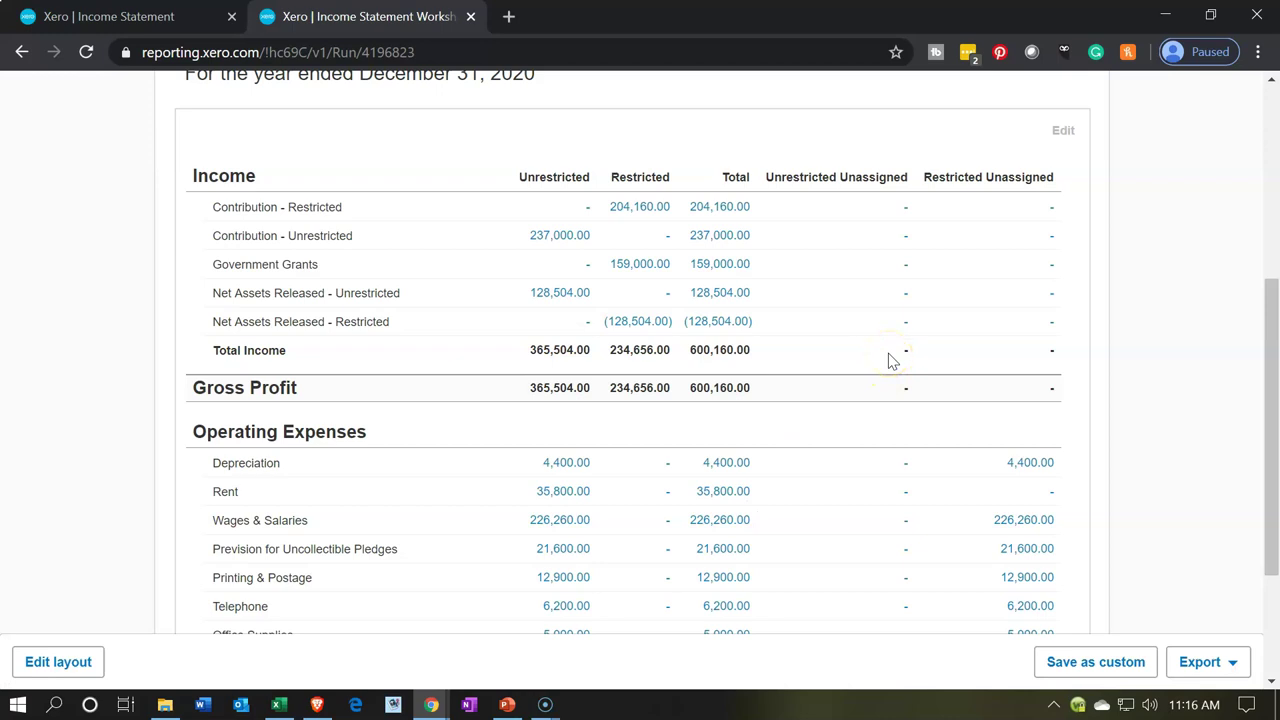
left_click(171, 26)
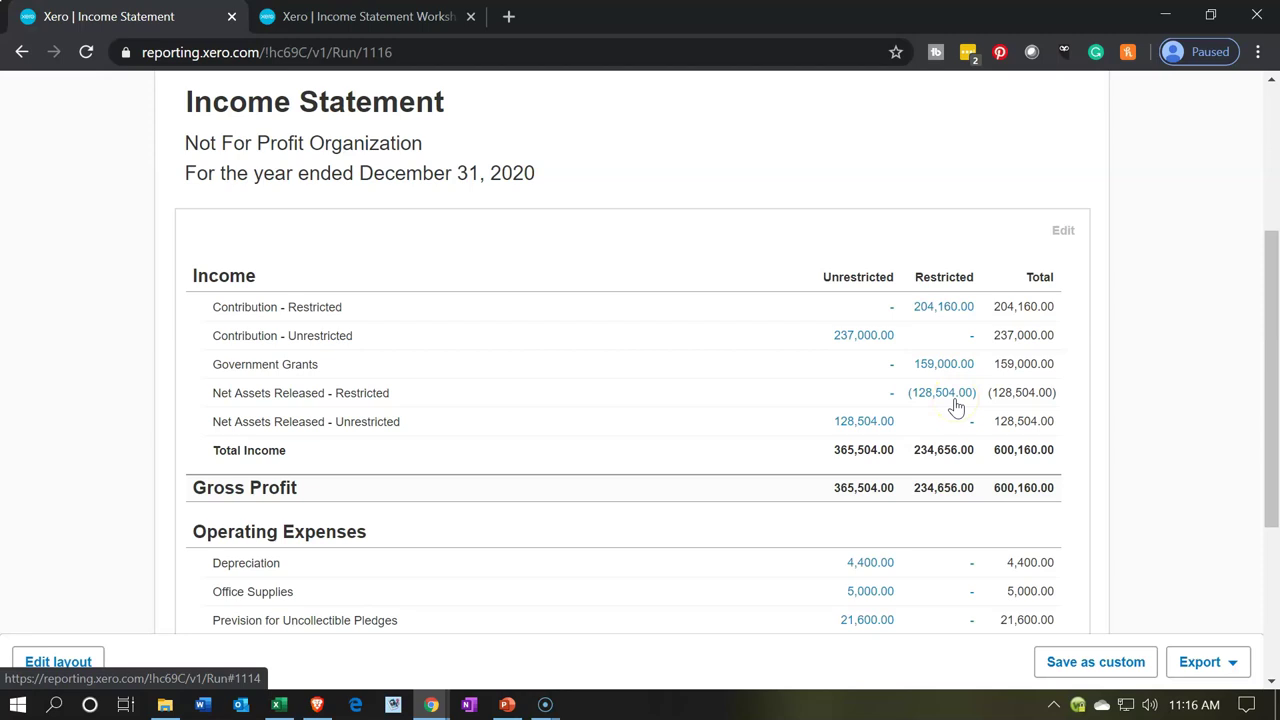
Switch to the Excel example, copy the heading text Statement of Activities from cell T49, and return to the browser.
left_click(280, 704)
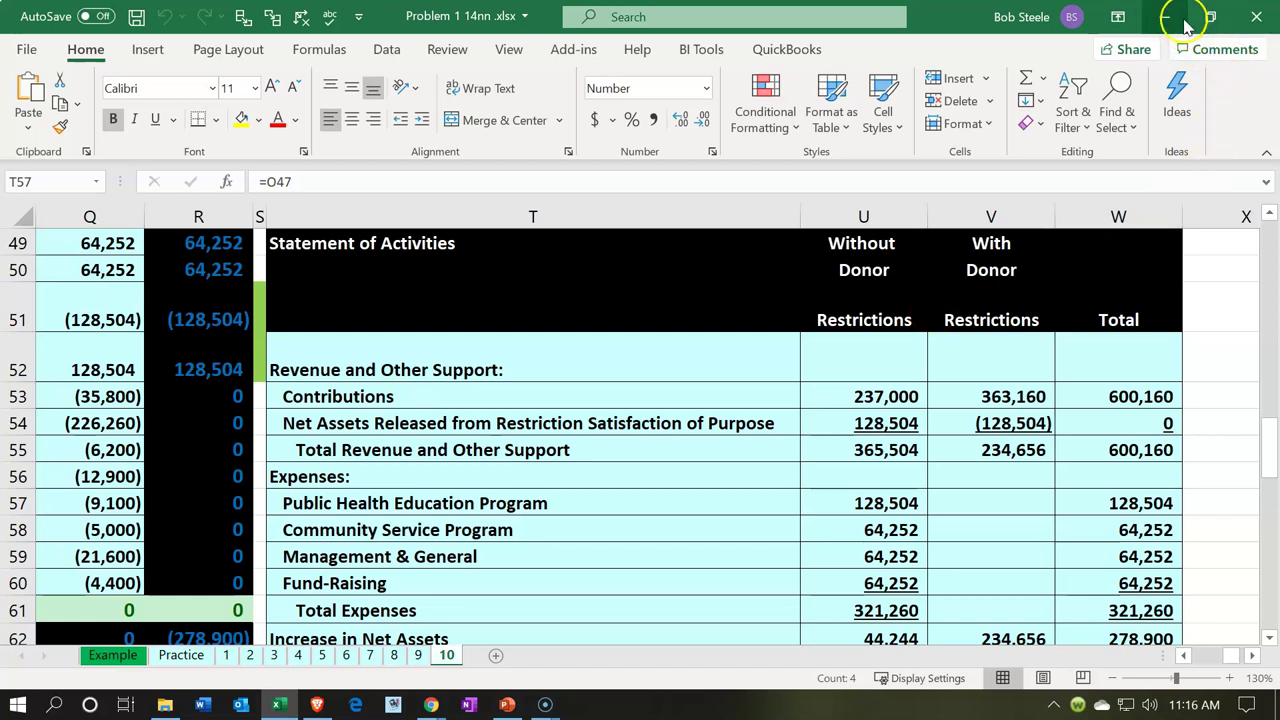
left_click(495, 243)
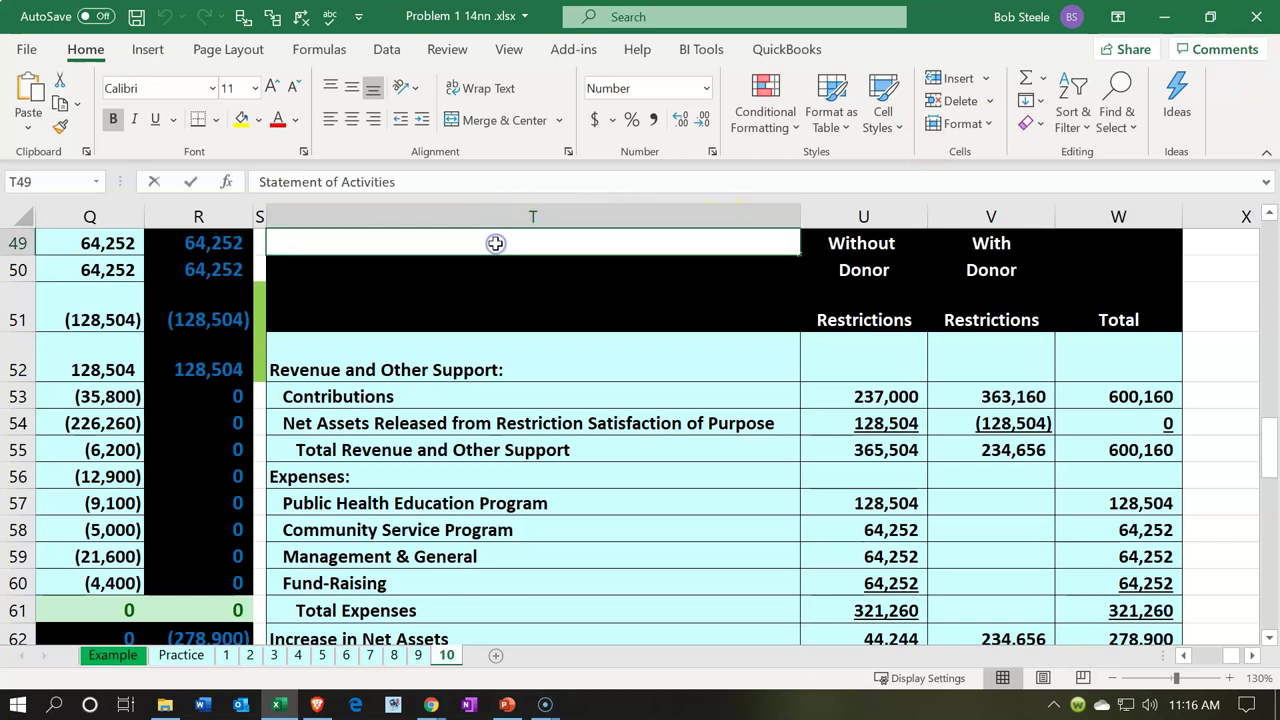
double_click(495, 243)
left_click_drag(495, 243, 191, 249)
key("ctrl+c")
left_click(1164, 16)
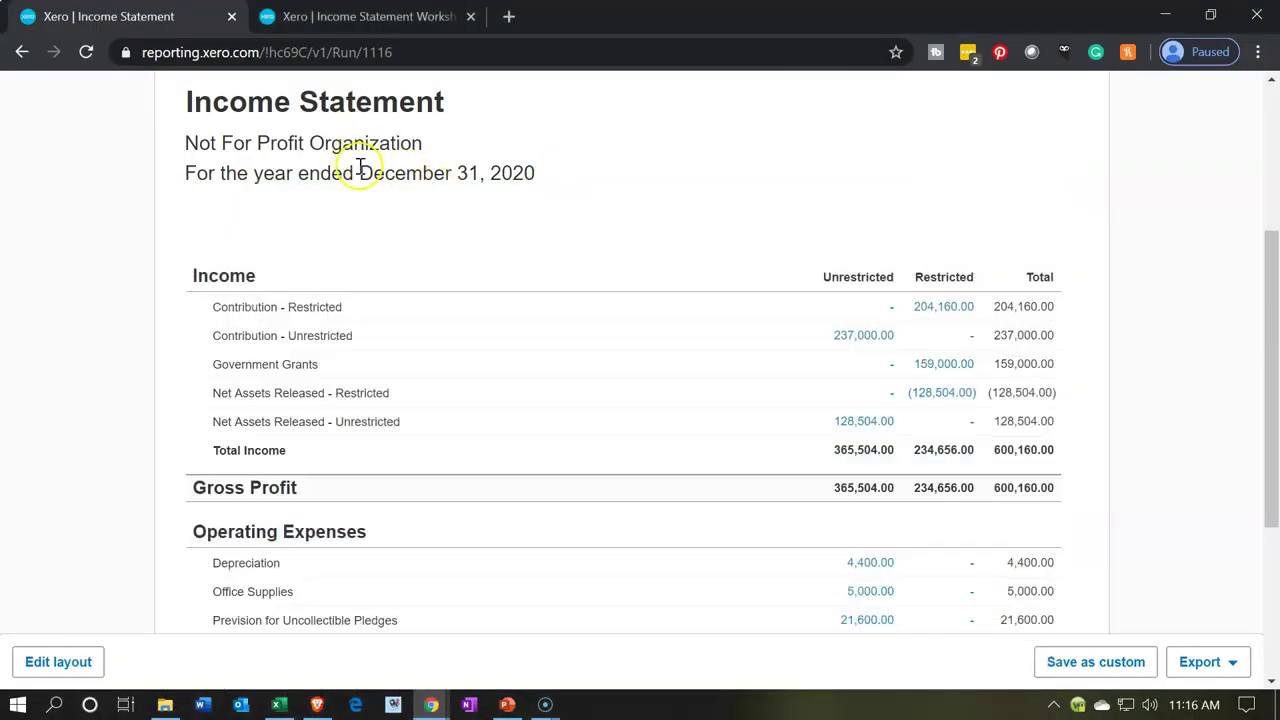
Replace the Income Statement report's title with the copied text Statement of Activities.
scroll(360, 165, "up", 2)
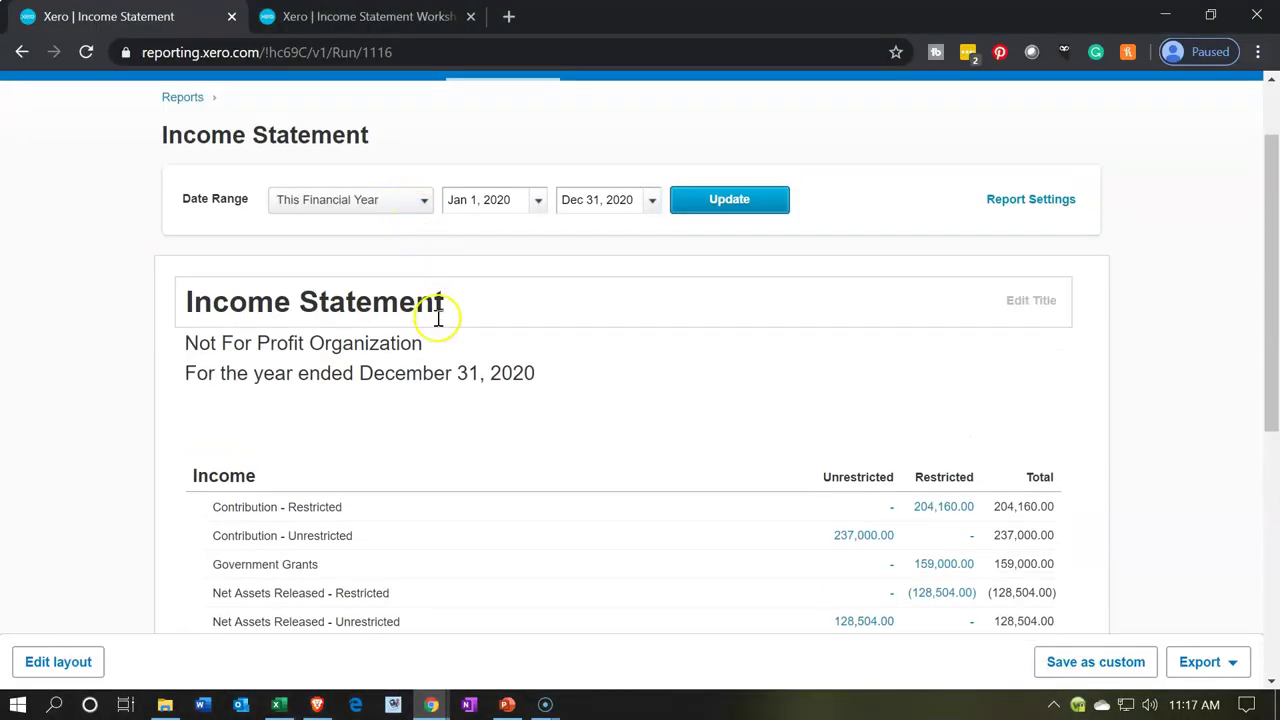
left_click_drag(466, 300, 126, 305)
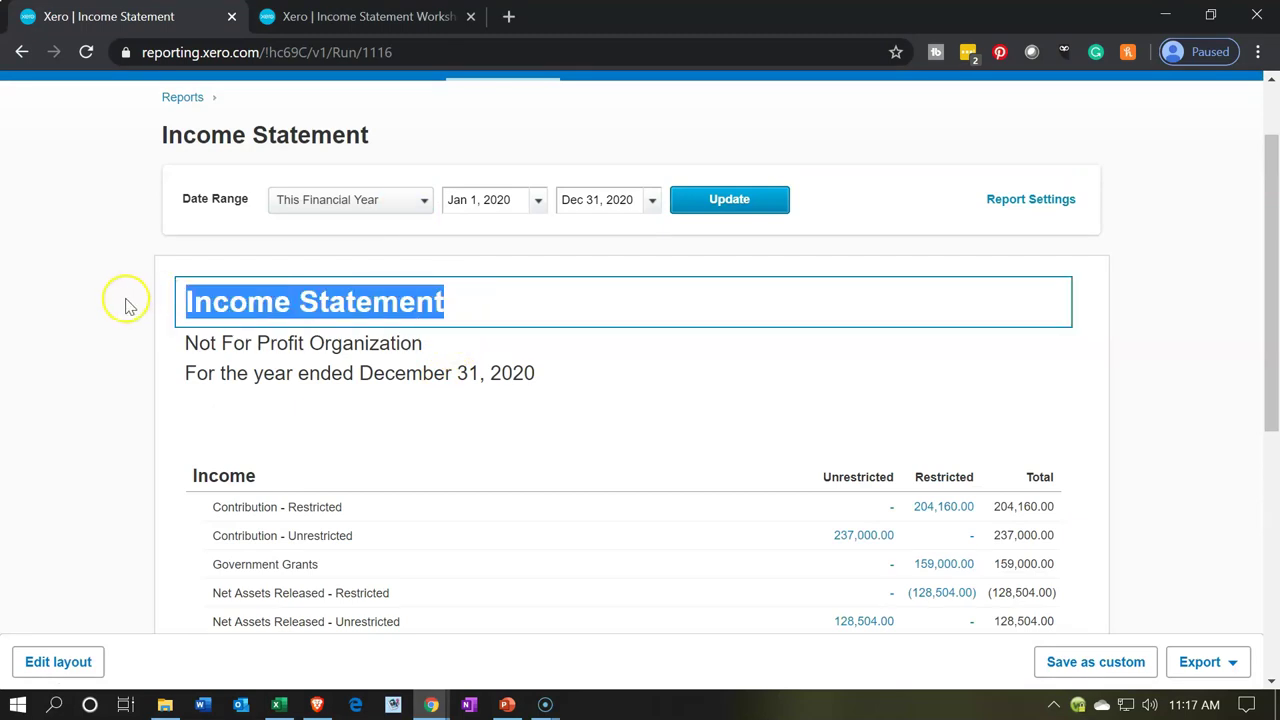
key("ctrl+v")
left_click(112, 305)
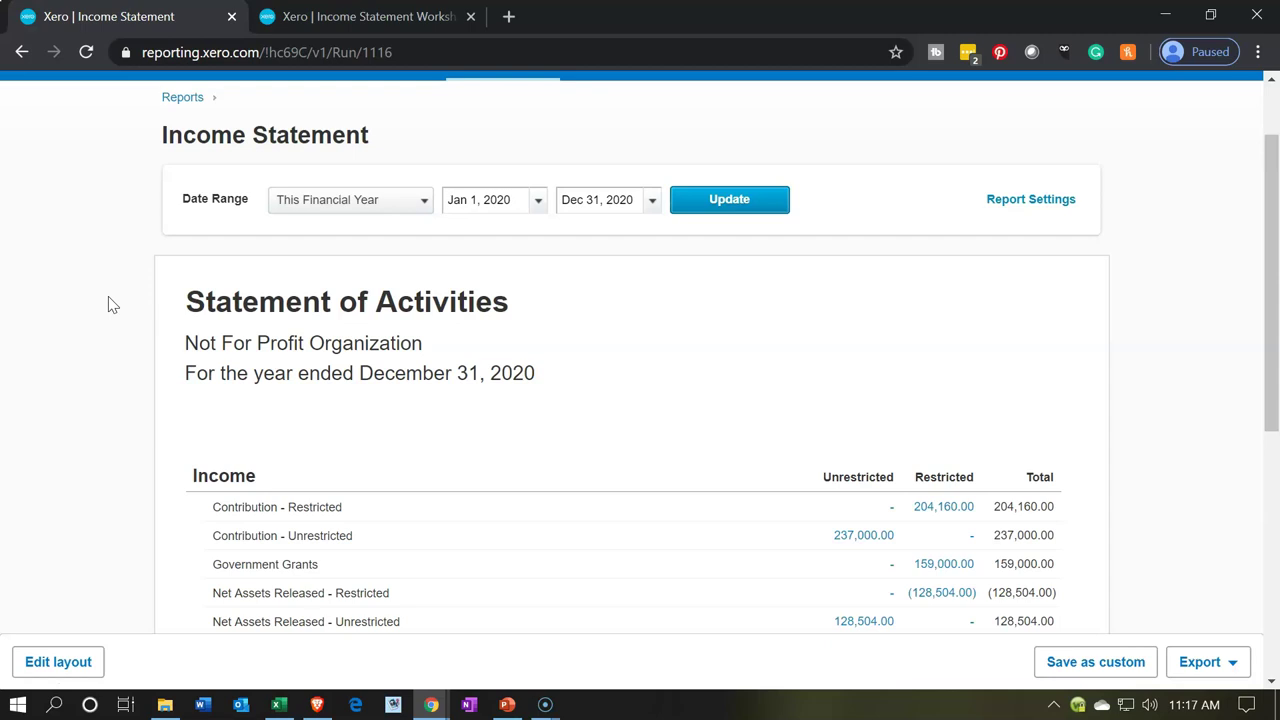
In the report layout, group the Contribution - Restricted and Contribution - Unrestricted rows as Contributions and collapse the group.
scroll(108, 296, "down", 1)
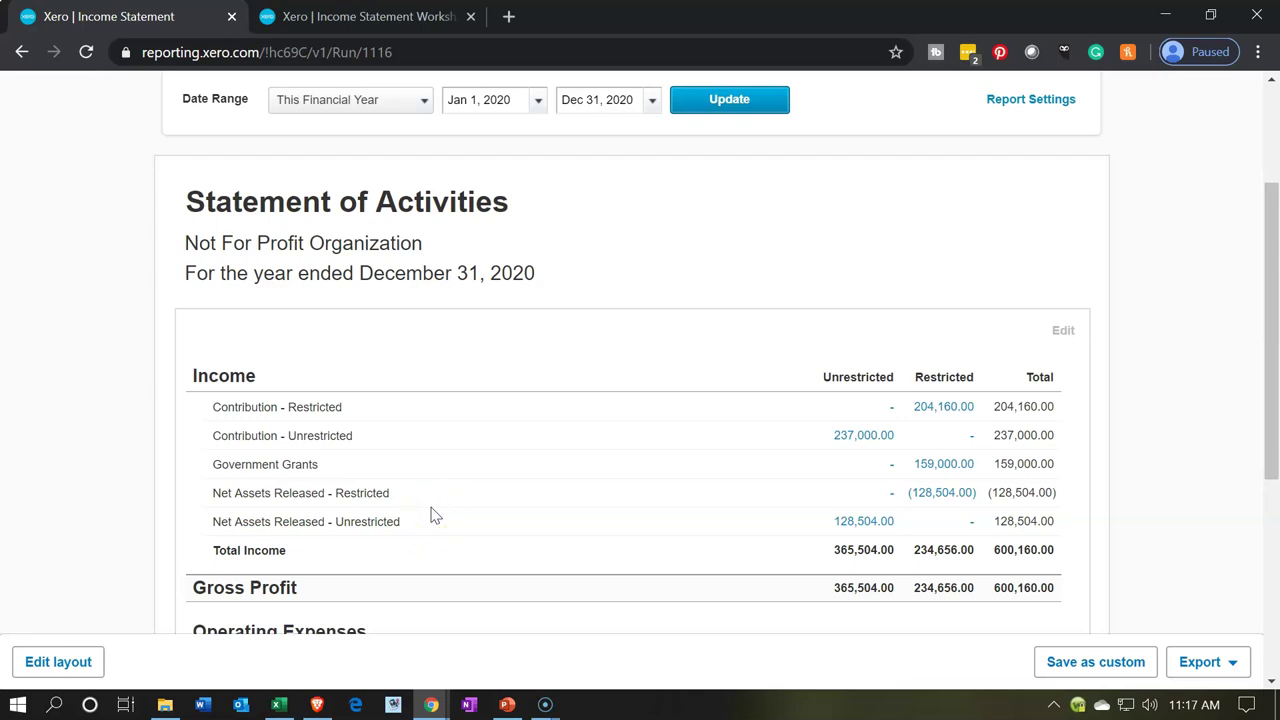
scroll(432, 515, "down", 5)
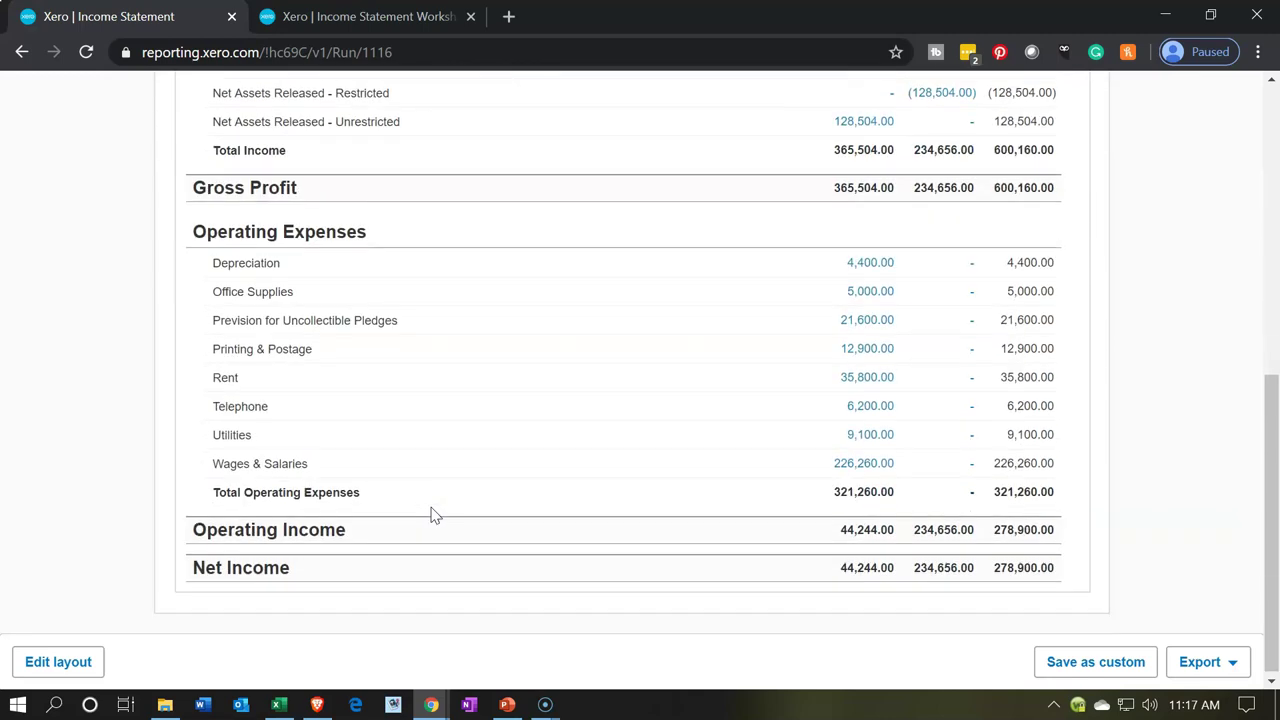
left_click(100, 662)
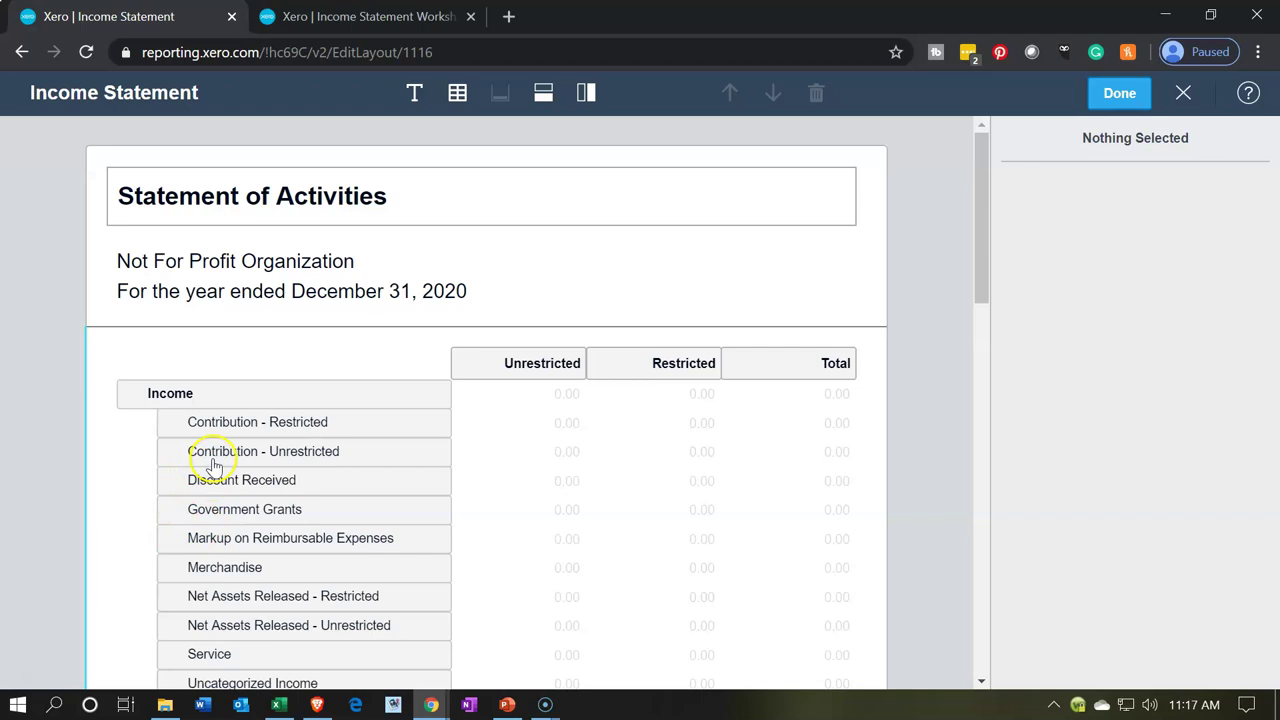
left_click(228, 420)
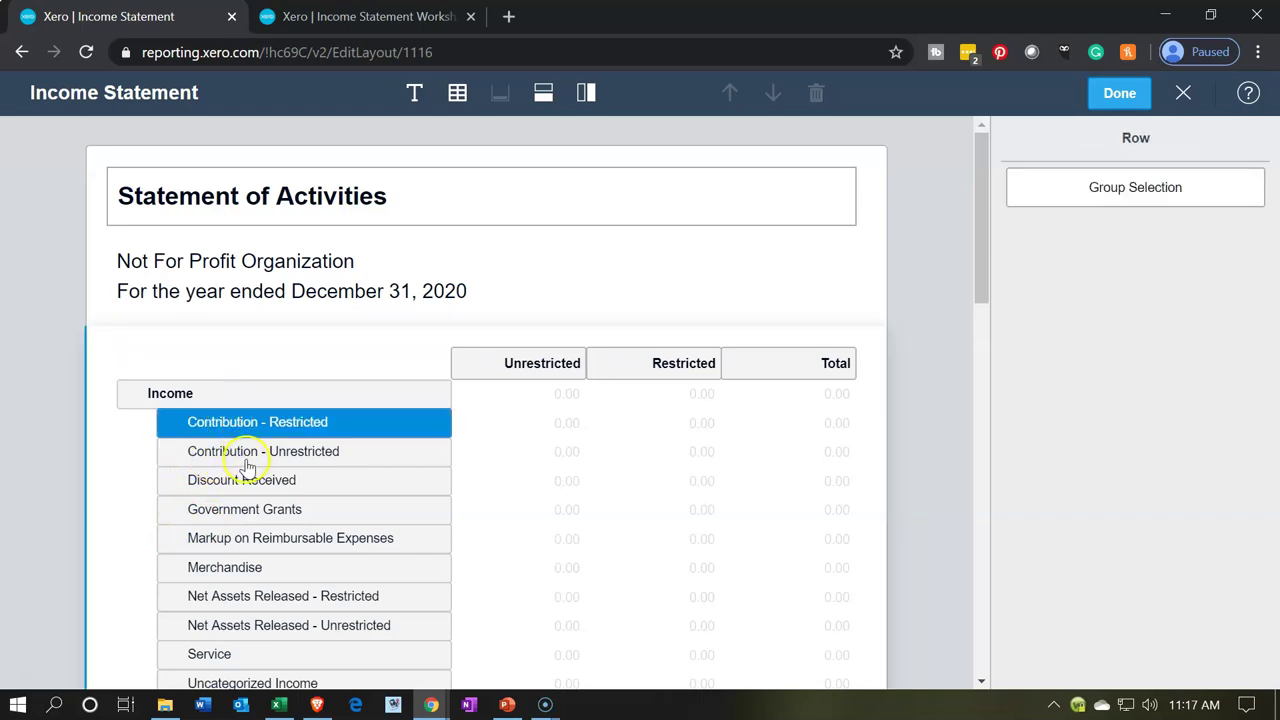
left_click(245, 455, "shift")
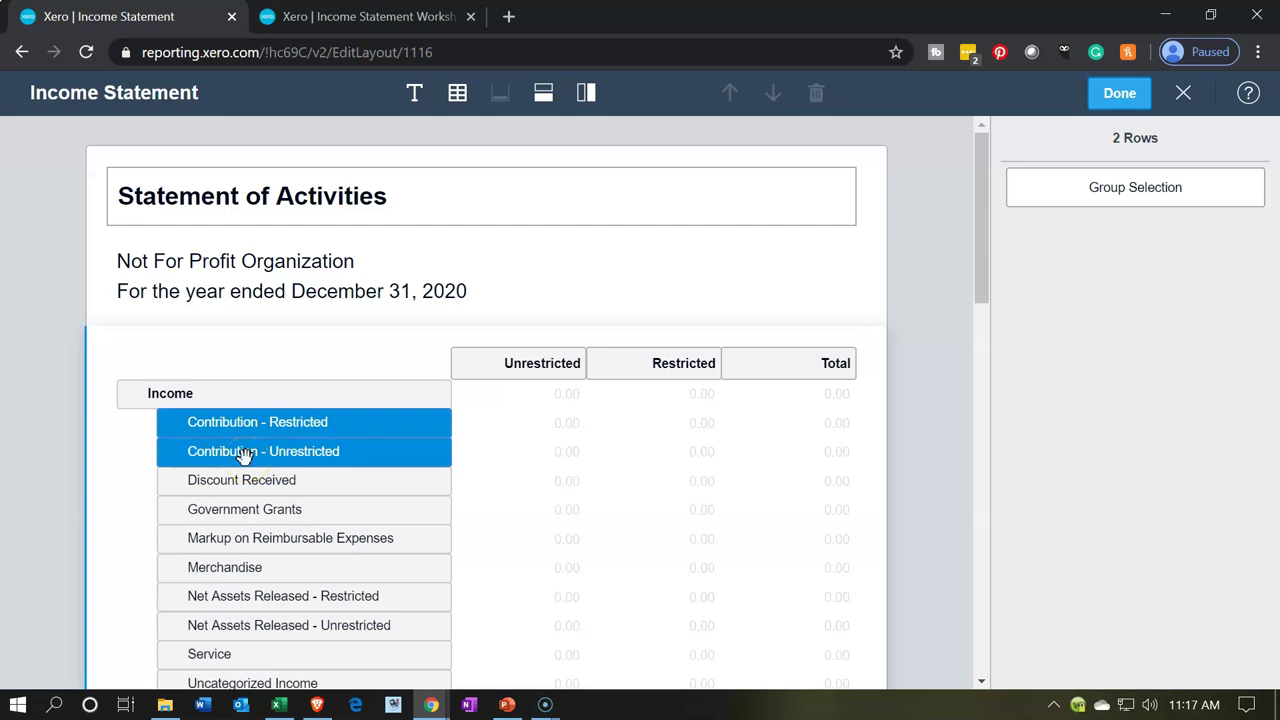
left_click(1032, 198)
left_click(1068, 218)
type("Contributions")
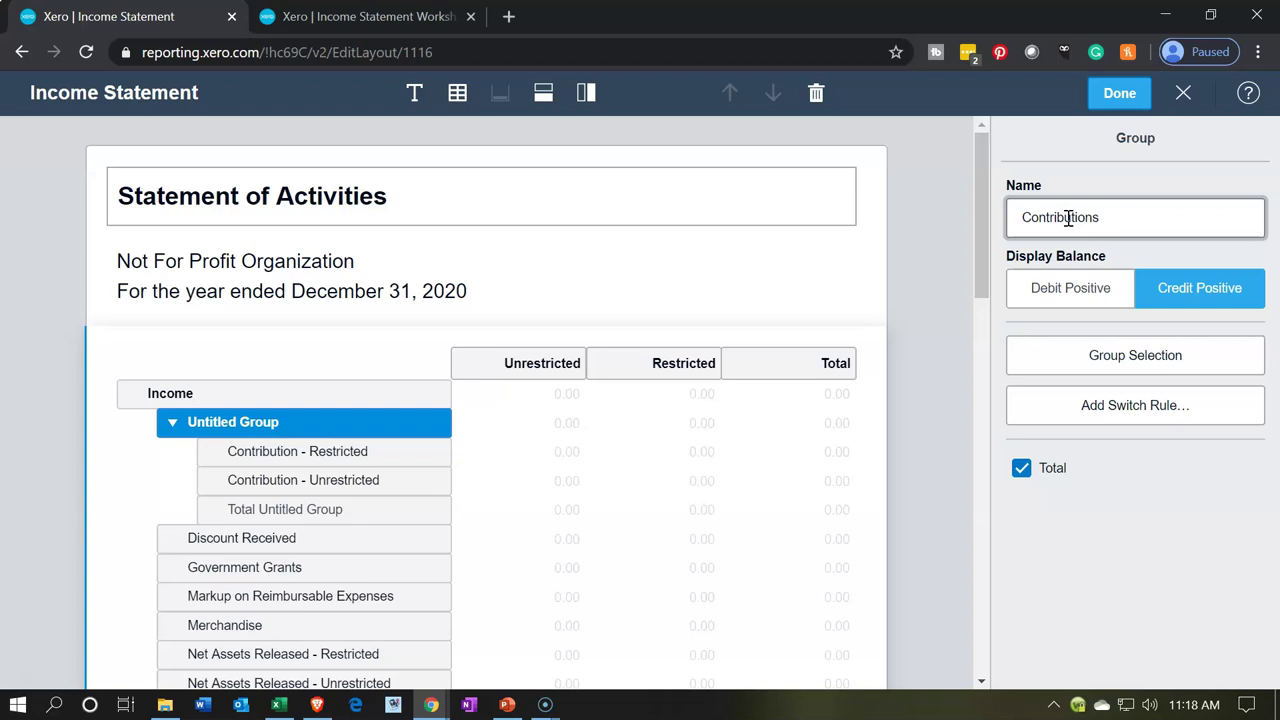
left_click(1198, 566)
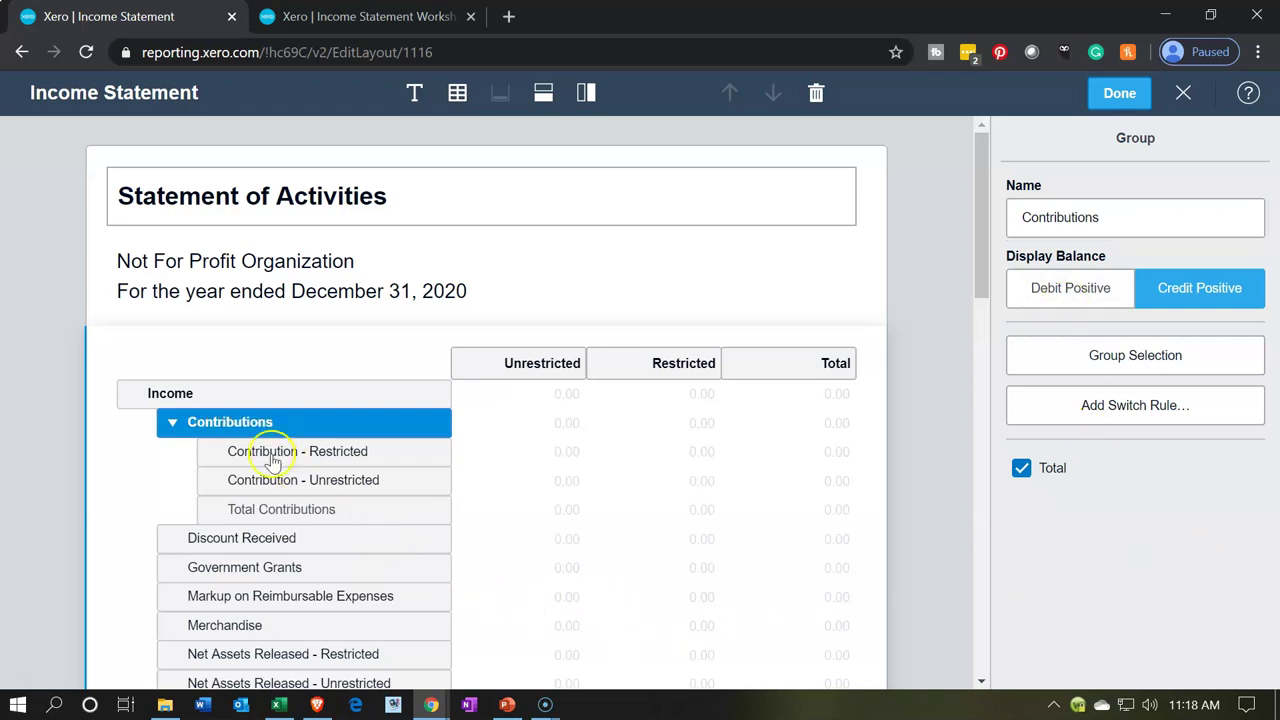
left_click(172, 424)
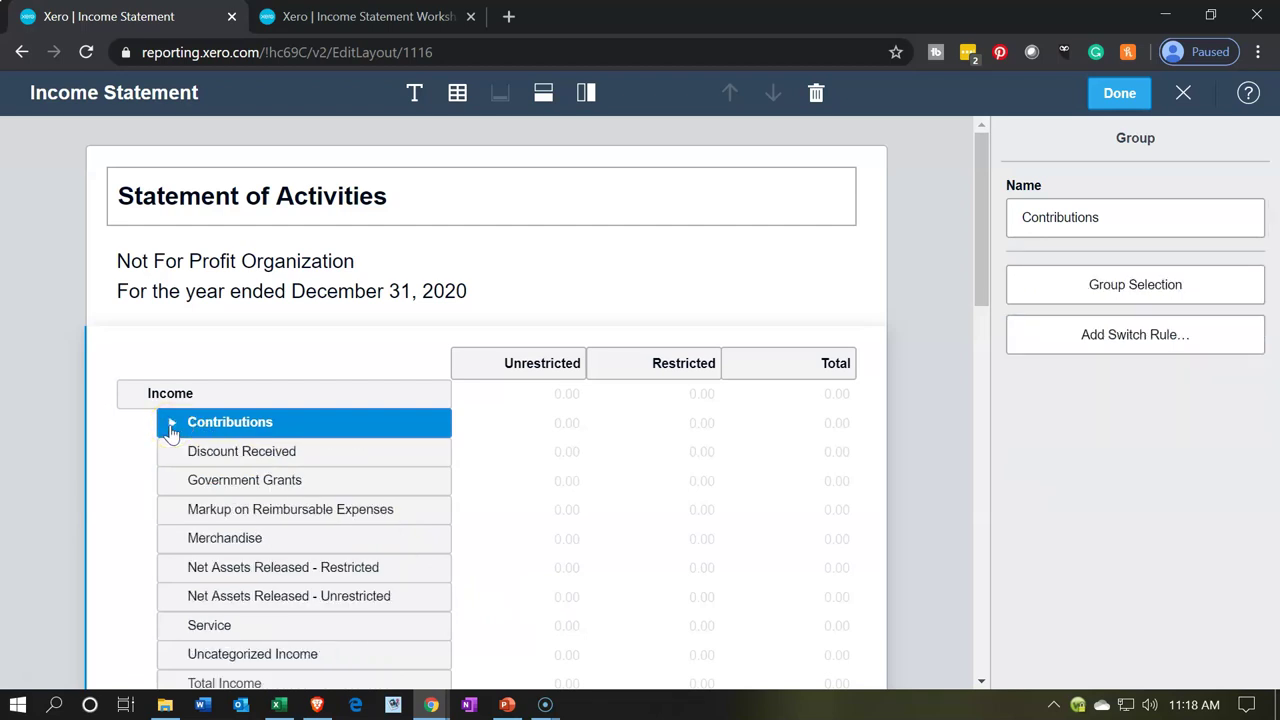
Combine the two Net Assets Released rows into a collapsed group named Net Assets Released from Restriction and apply the layout changes.
scroll(172, 430, "down", 1)
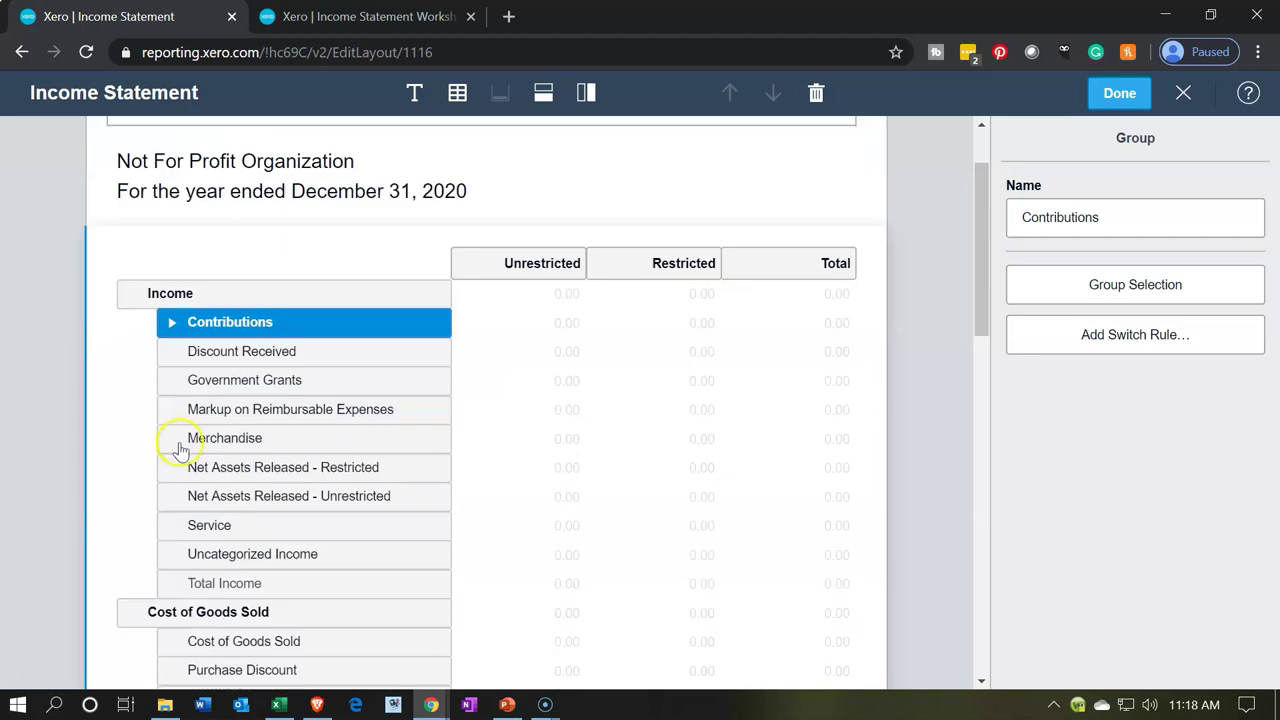
left_click(235, 465)
left_click_drag(235, 465, 250, 492)
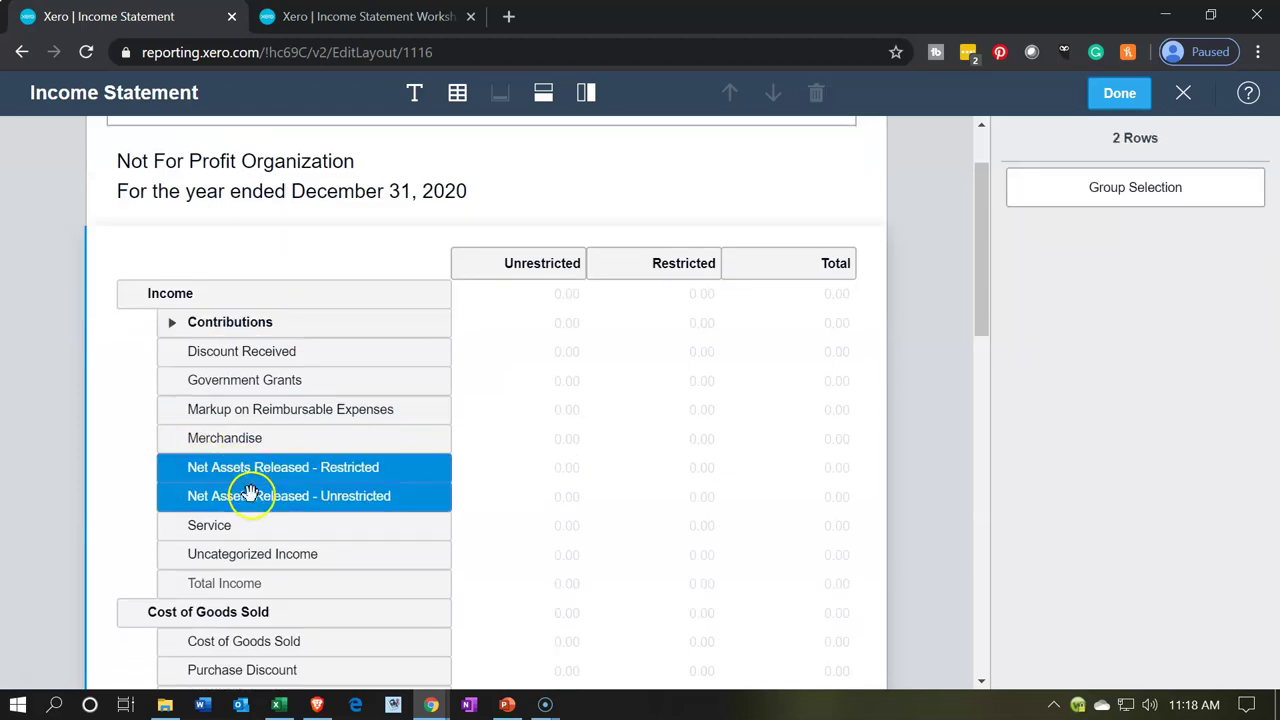
left_click(1062, 200)
left_click(1069, 219)
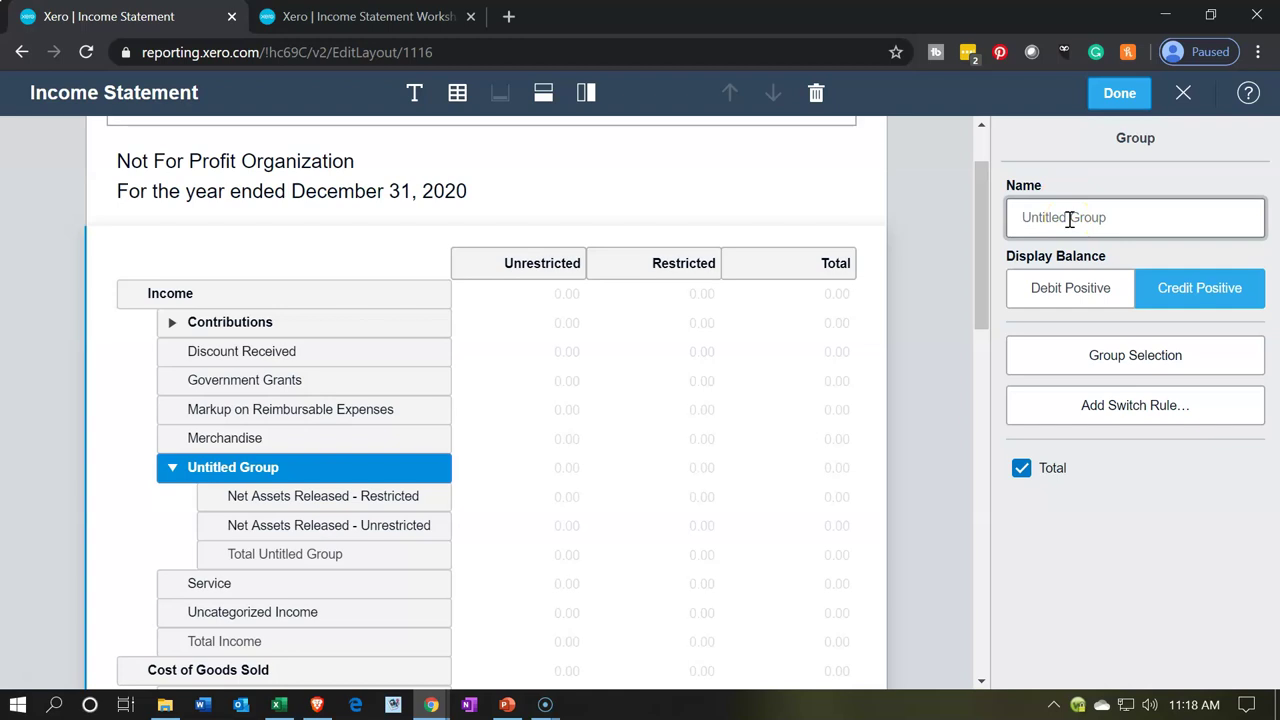
type("Net Assets Released from Restriction")
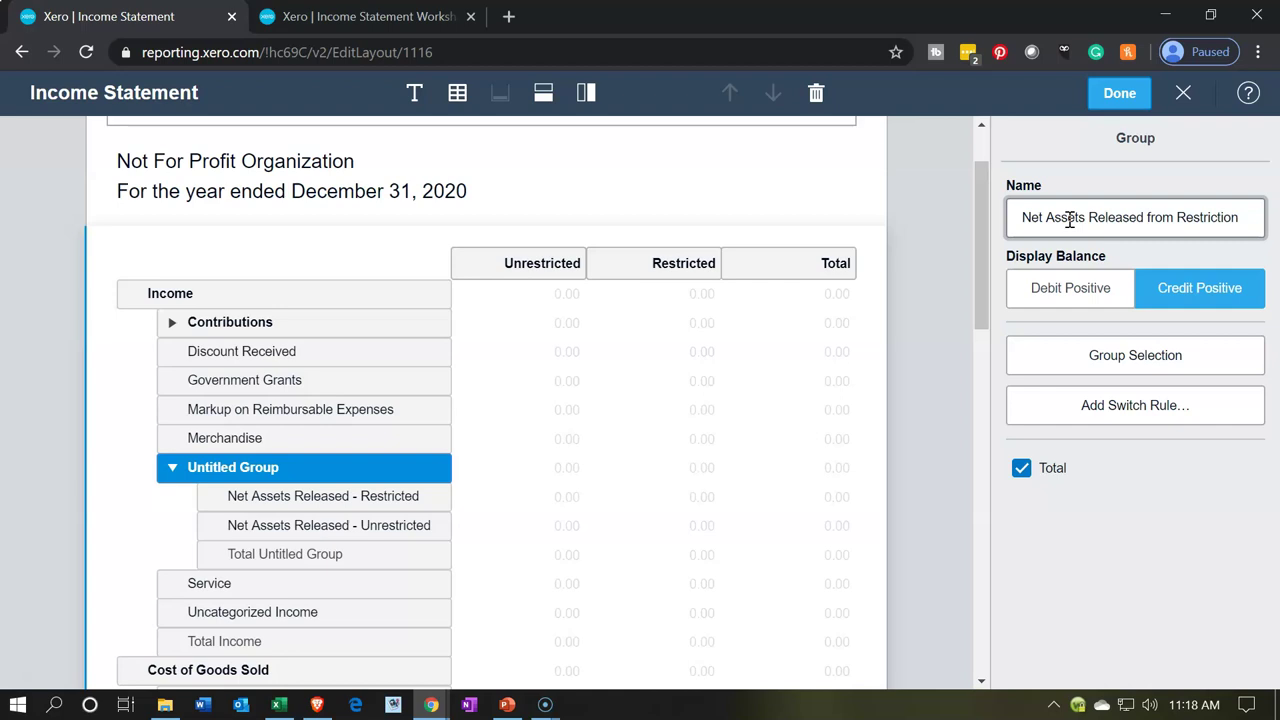
left_click(157, 468)
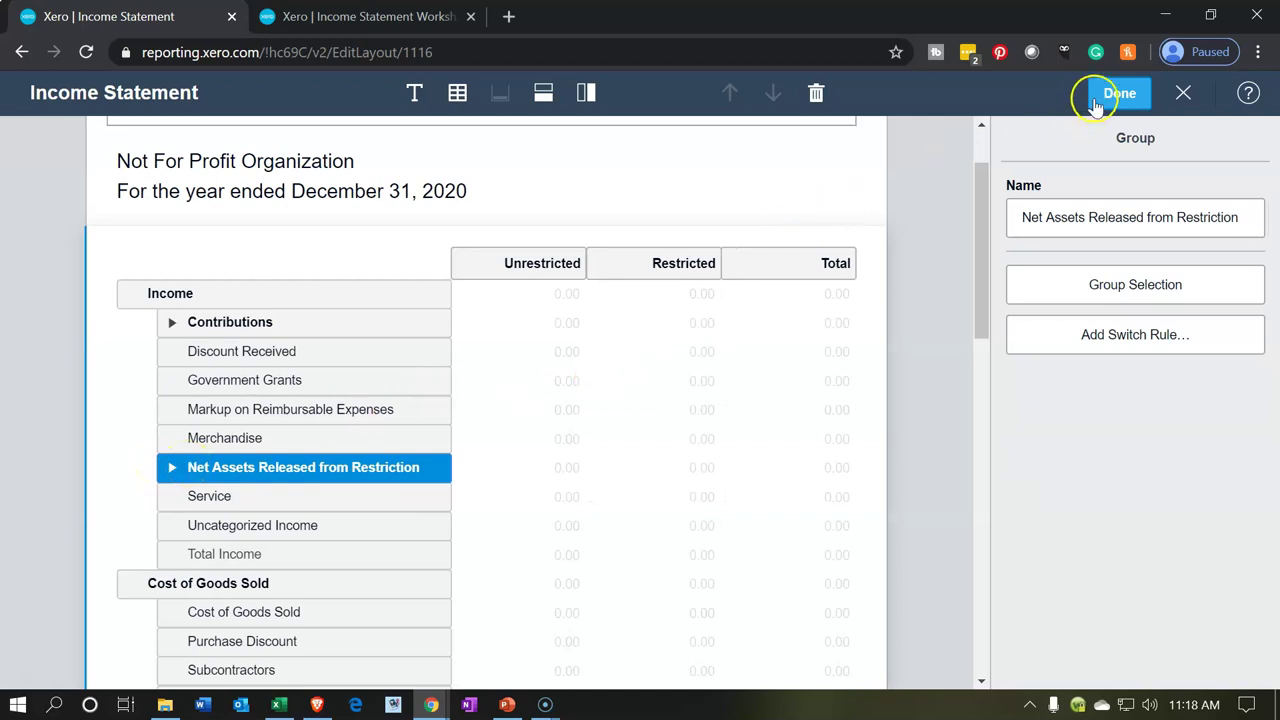
left_click(1105, 97)
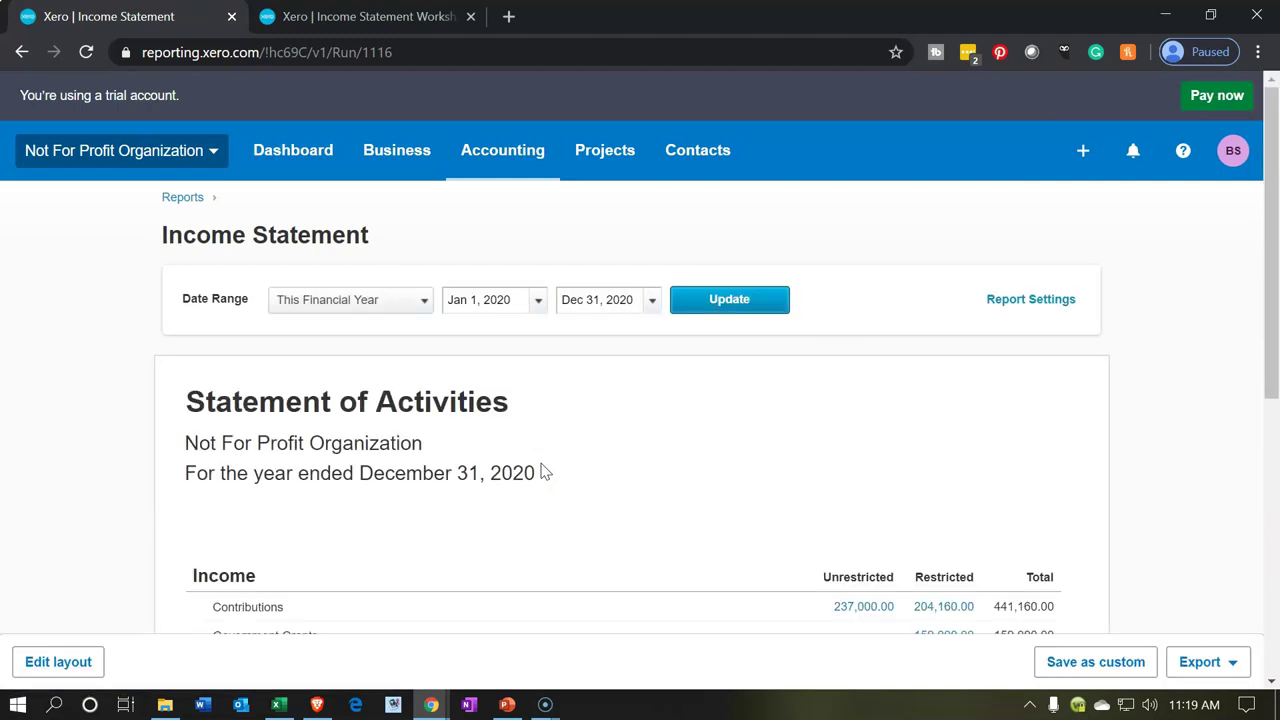
Compare the grouped income rows with the worksheet report's ungrouped rows, and review the statement's totals and operating expenses.
scroll(545, 472, "down", 2)
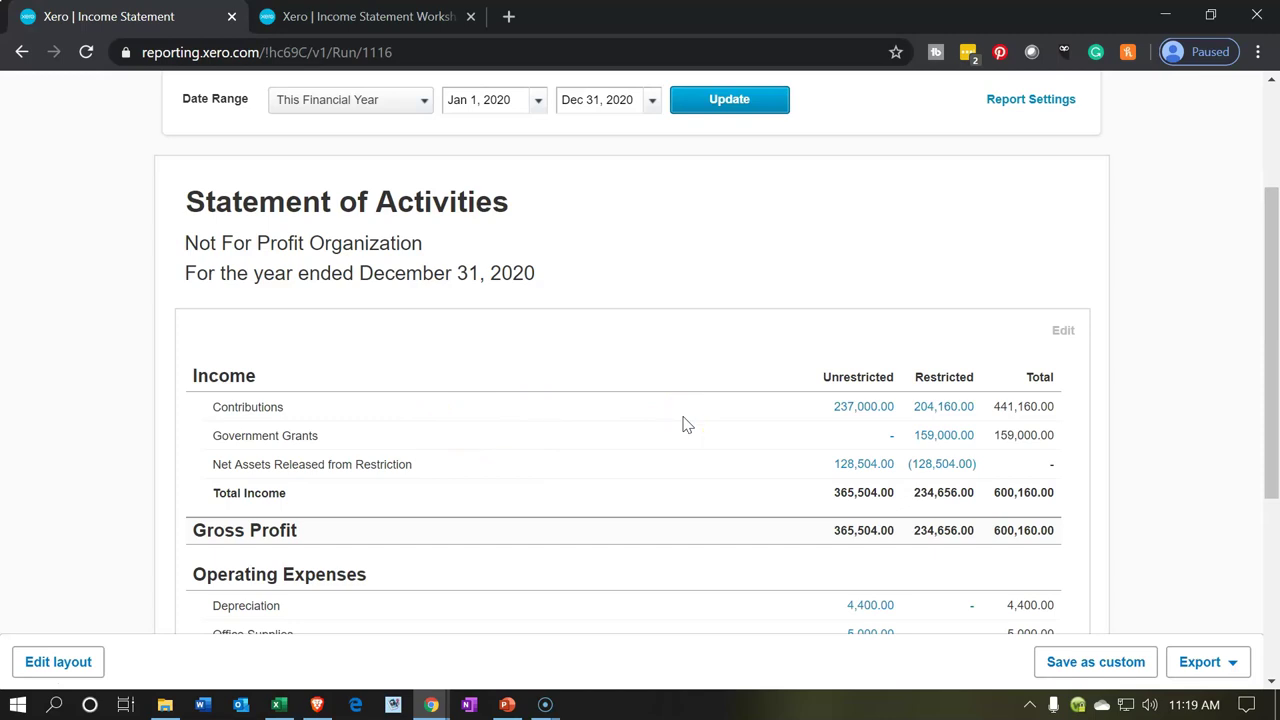
left_click(397, 12)
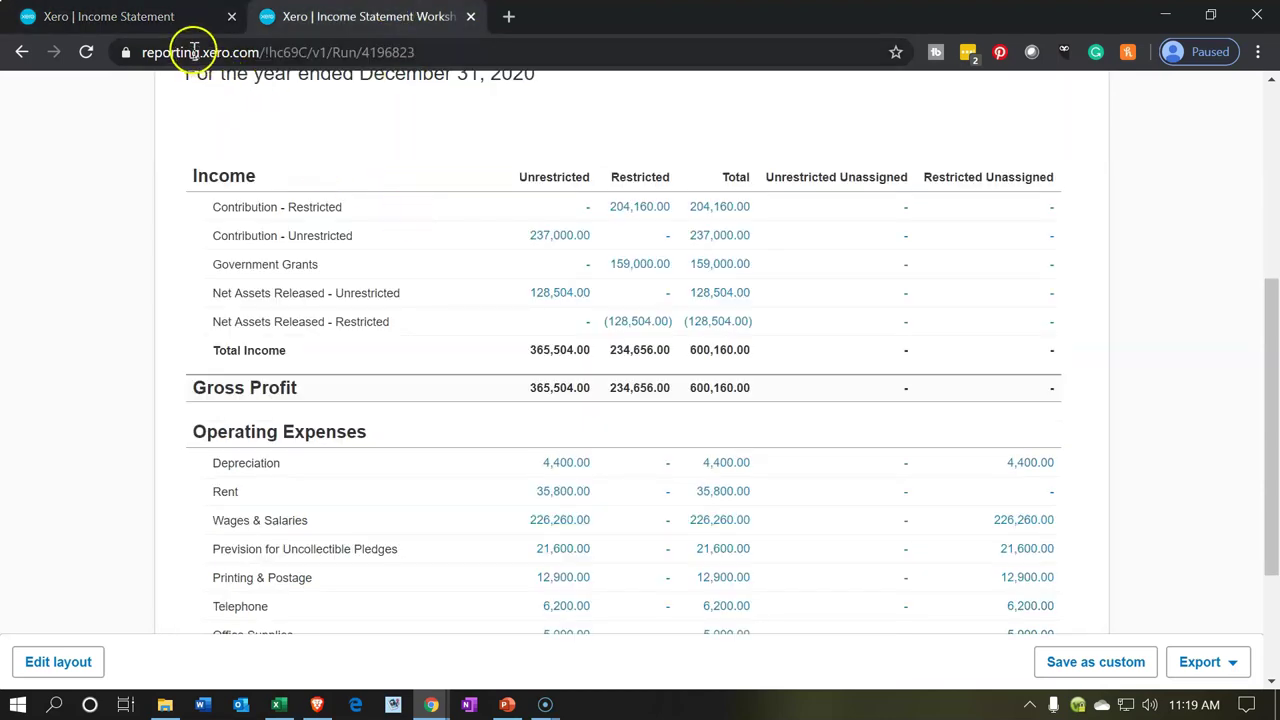
left_click(160, 18)
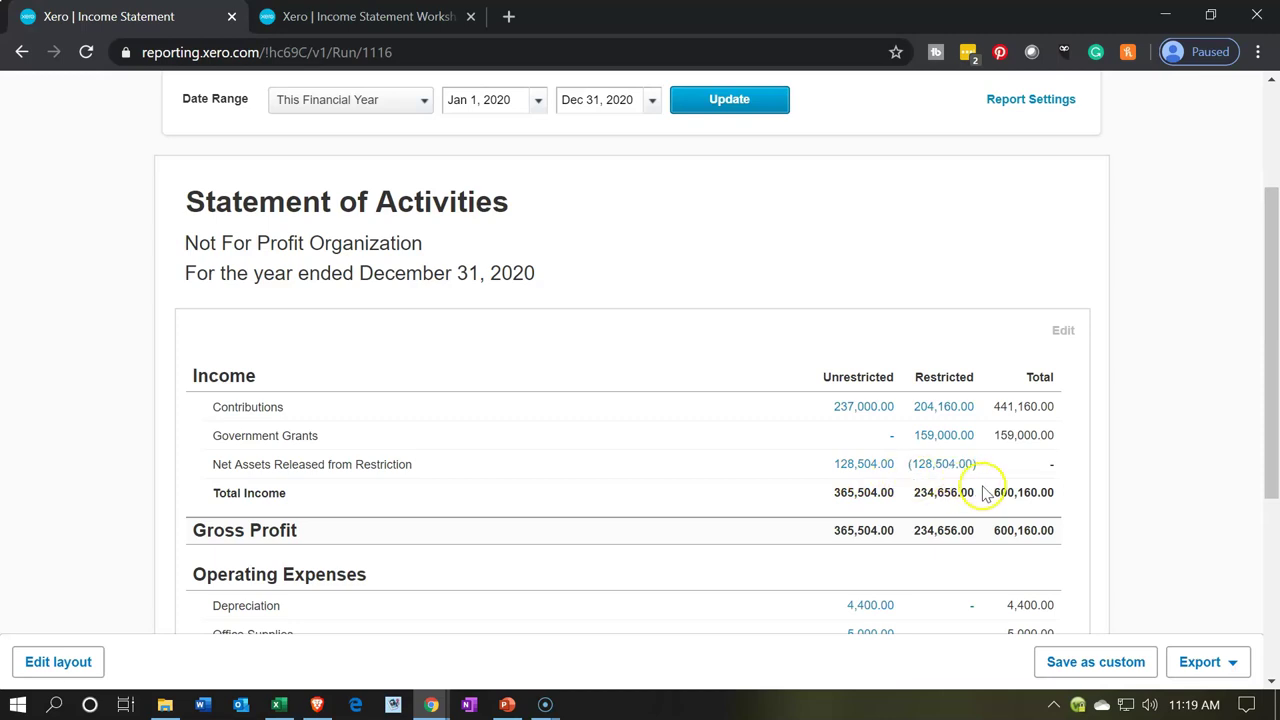
scroll(995, 483, "down", 1)
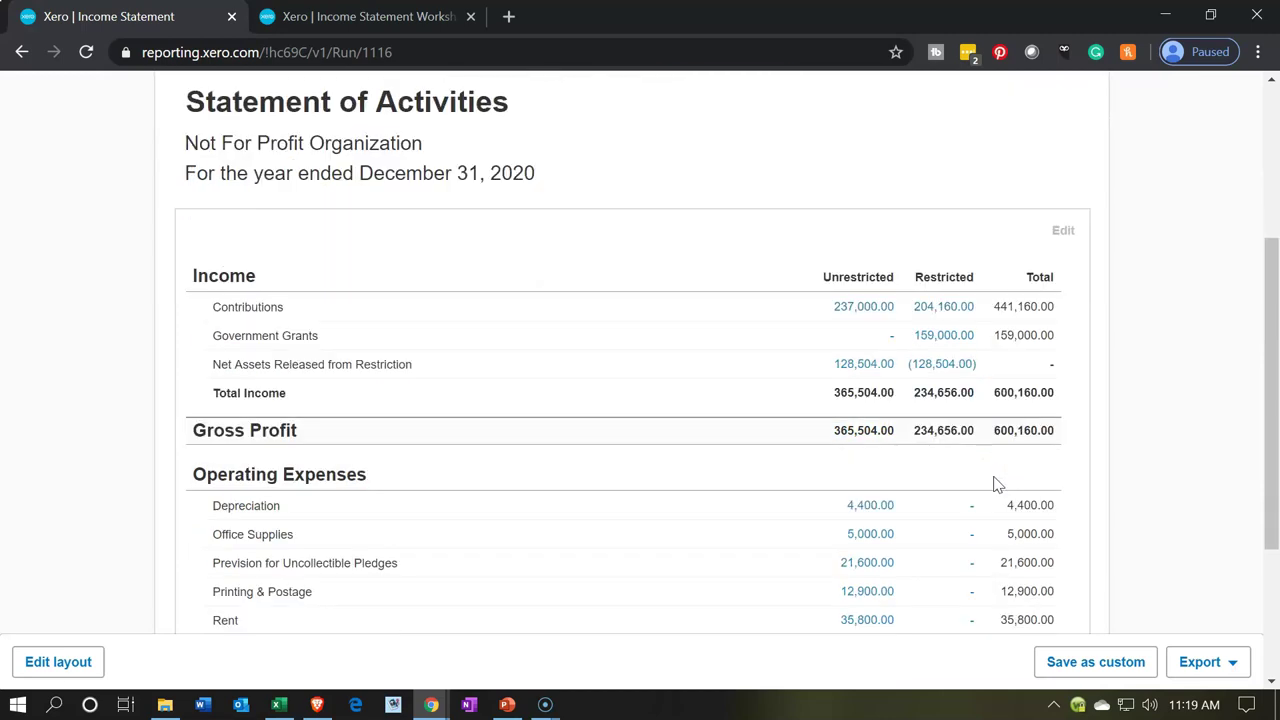
scroll(995, 483, "down", 1)
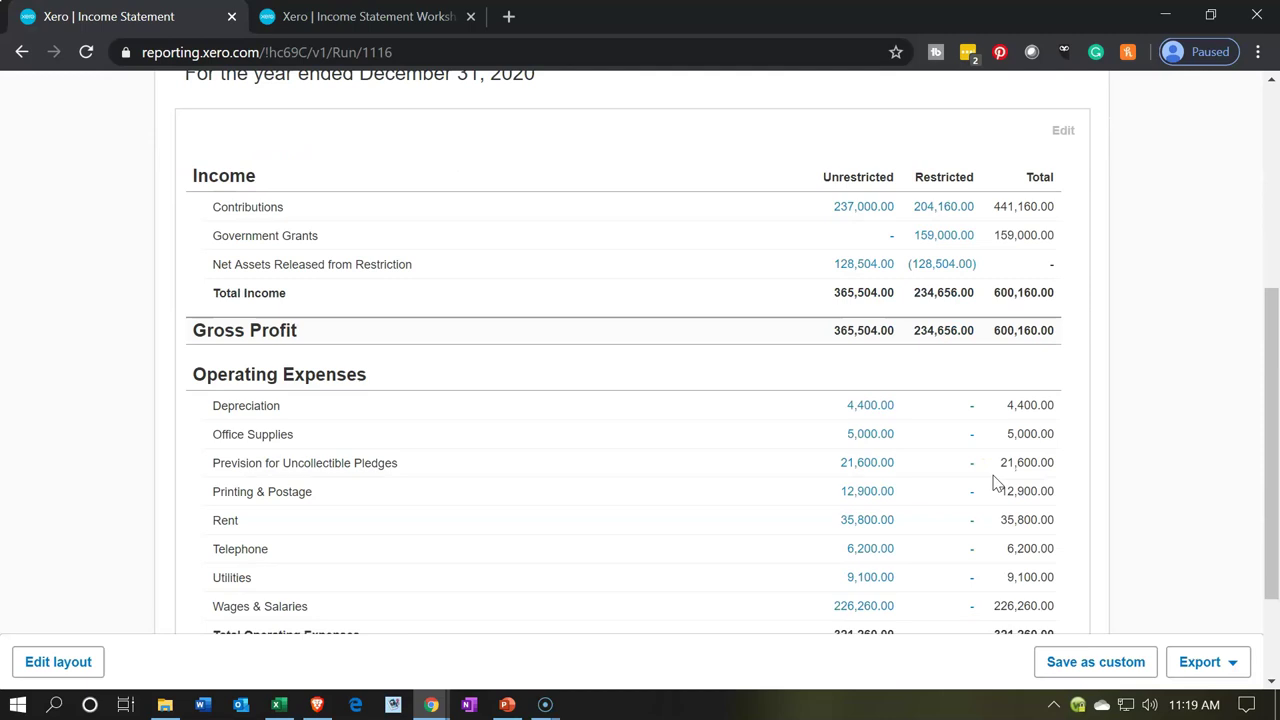
scroll(995, 483, "down", 1)
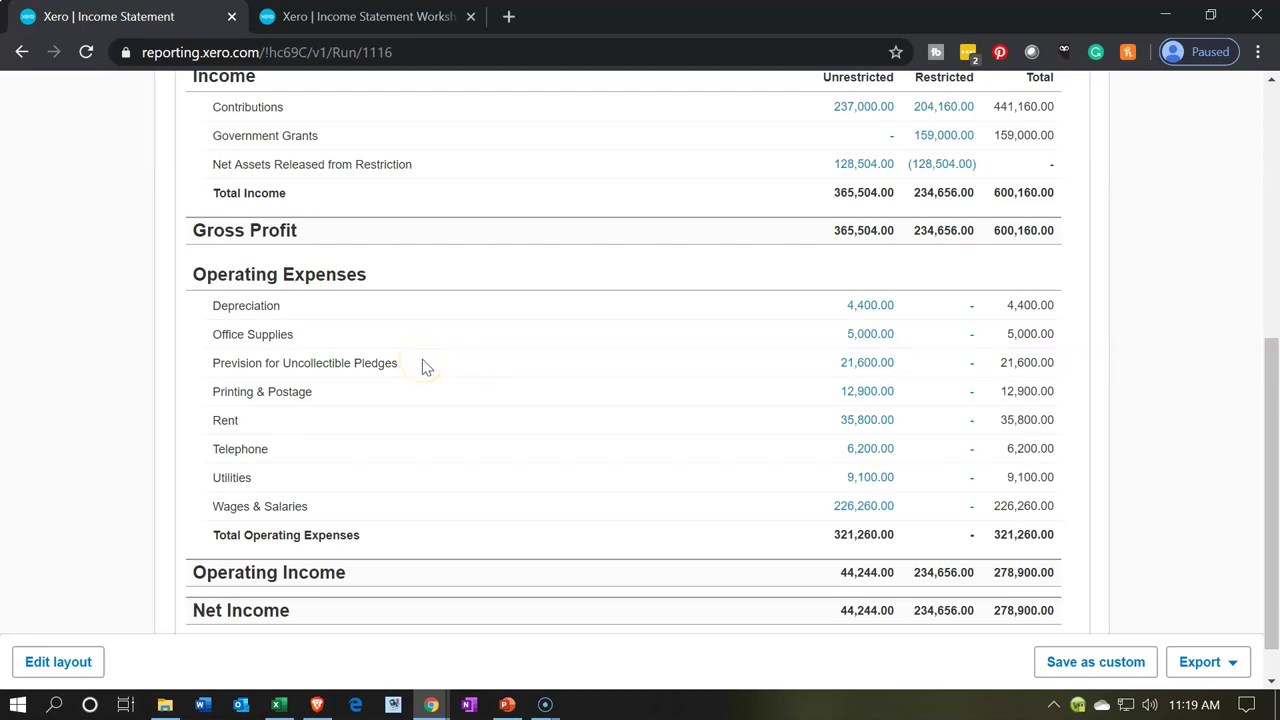
Compare the program expense rows T57:T60 in the Excel example with the operating expenses in the Xero statement.
left_click(282, 706)
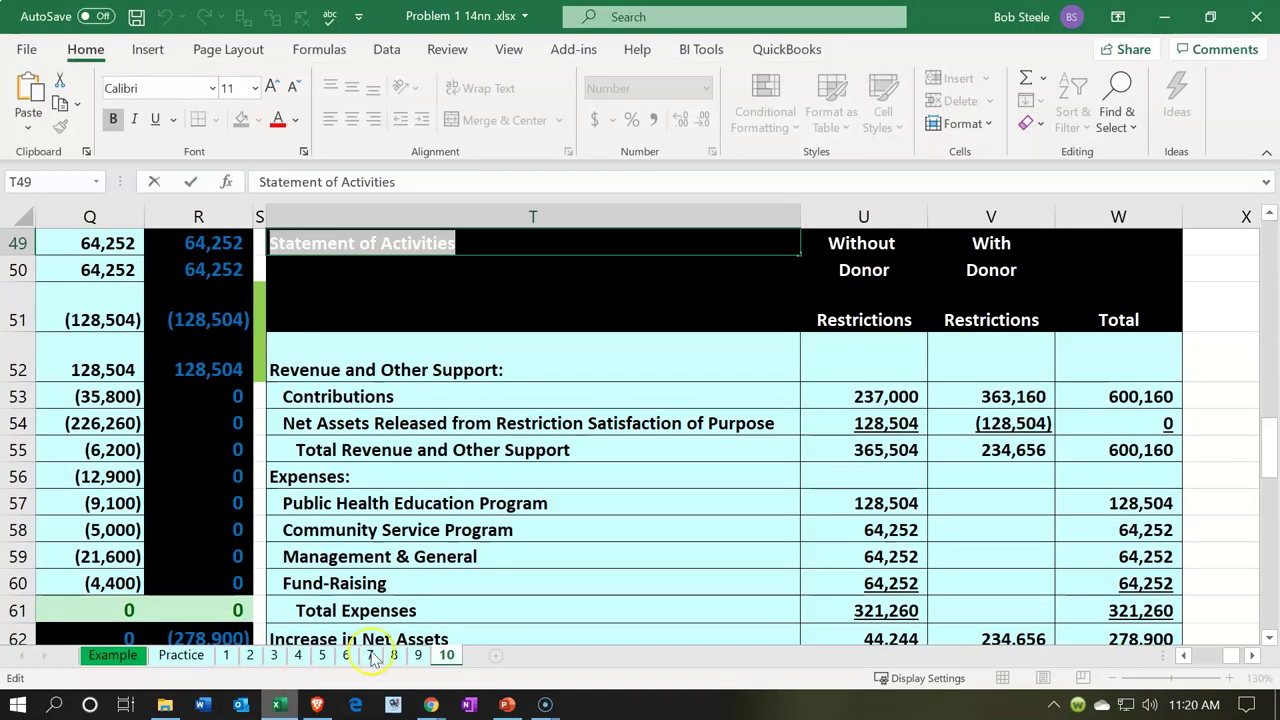
left_click(518, 492)
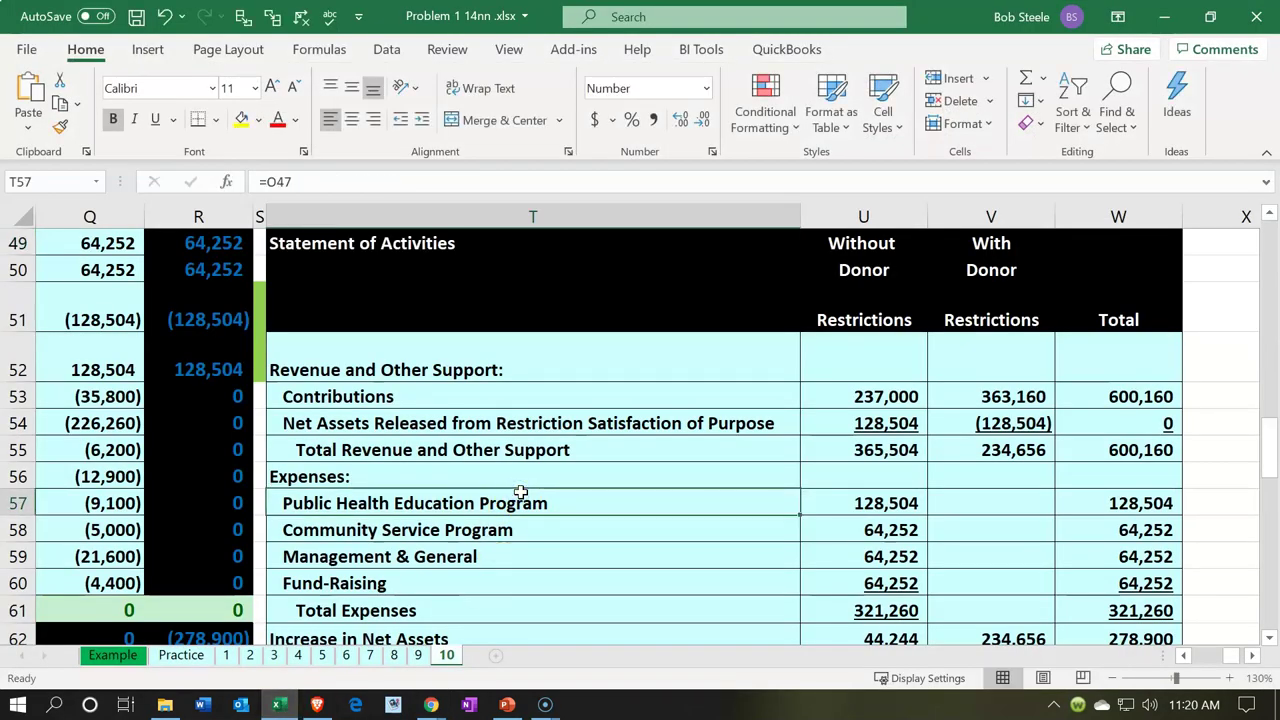
left_click_drag(520, 503, 523, 578)
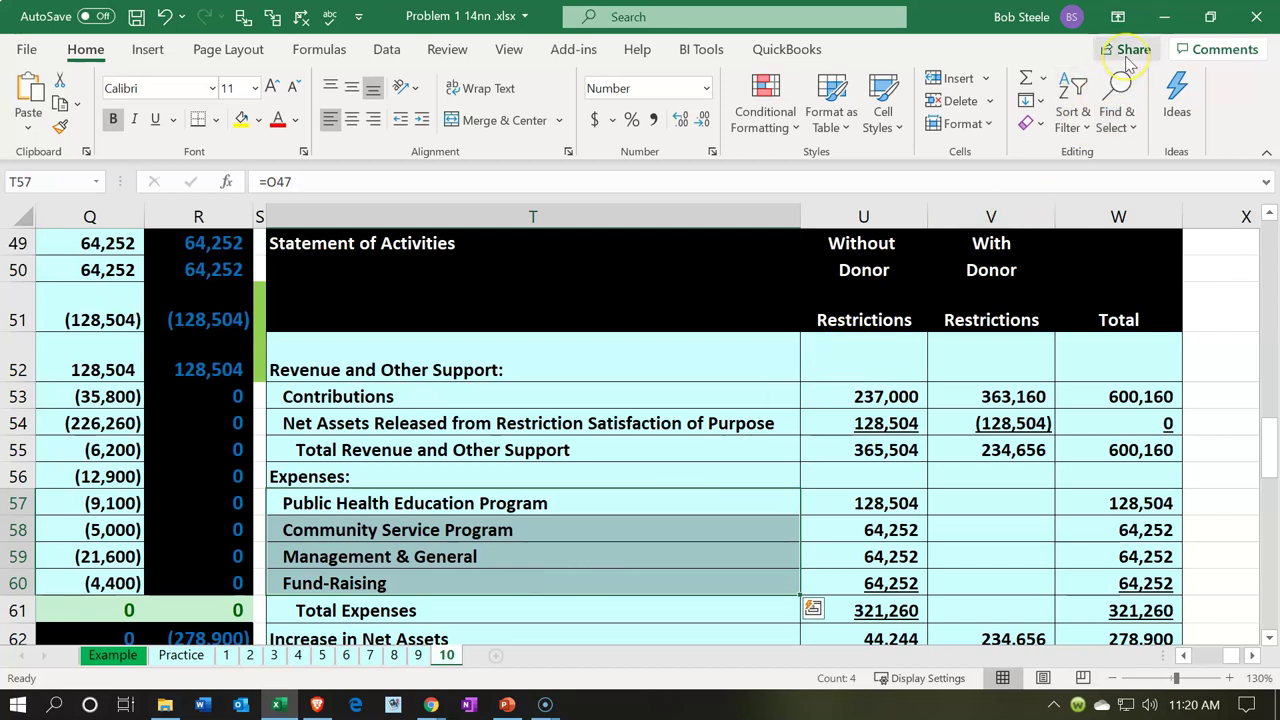
left_click(1164, 17)
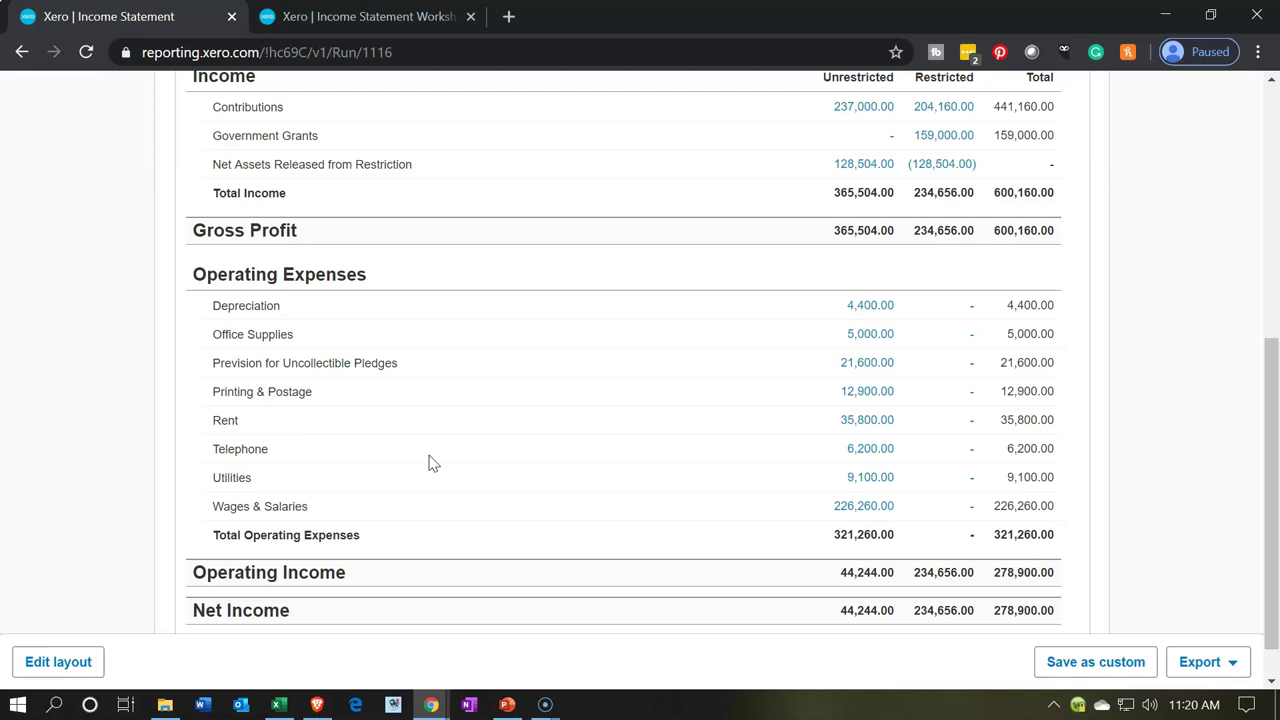
scroll(432, 463, "up", 2)
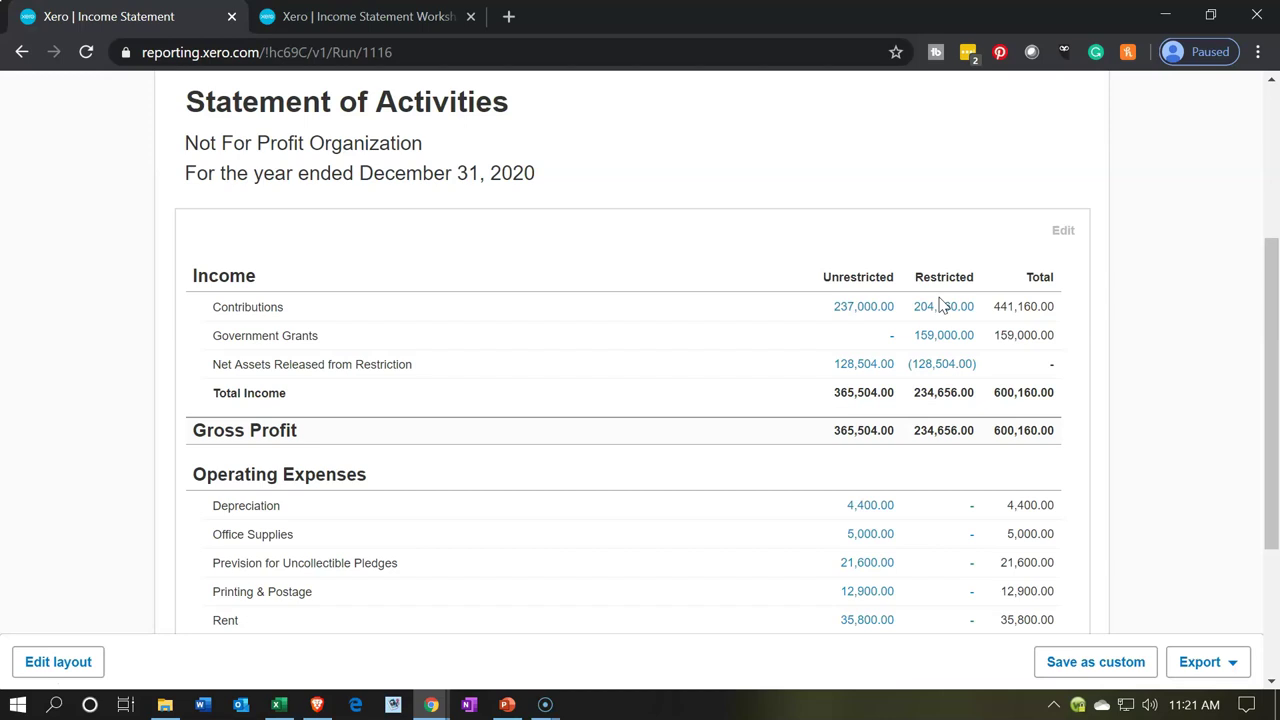
Export the Statement of Activities as a PDF and copy the downloaded file into the Xero NFP folder.
left_click(866, 364)
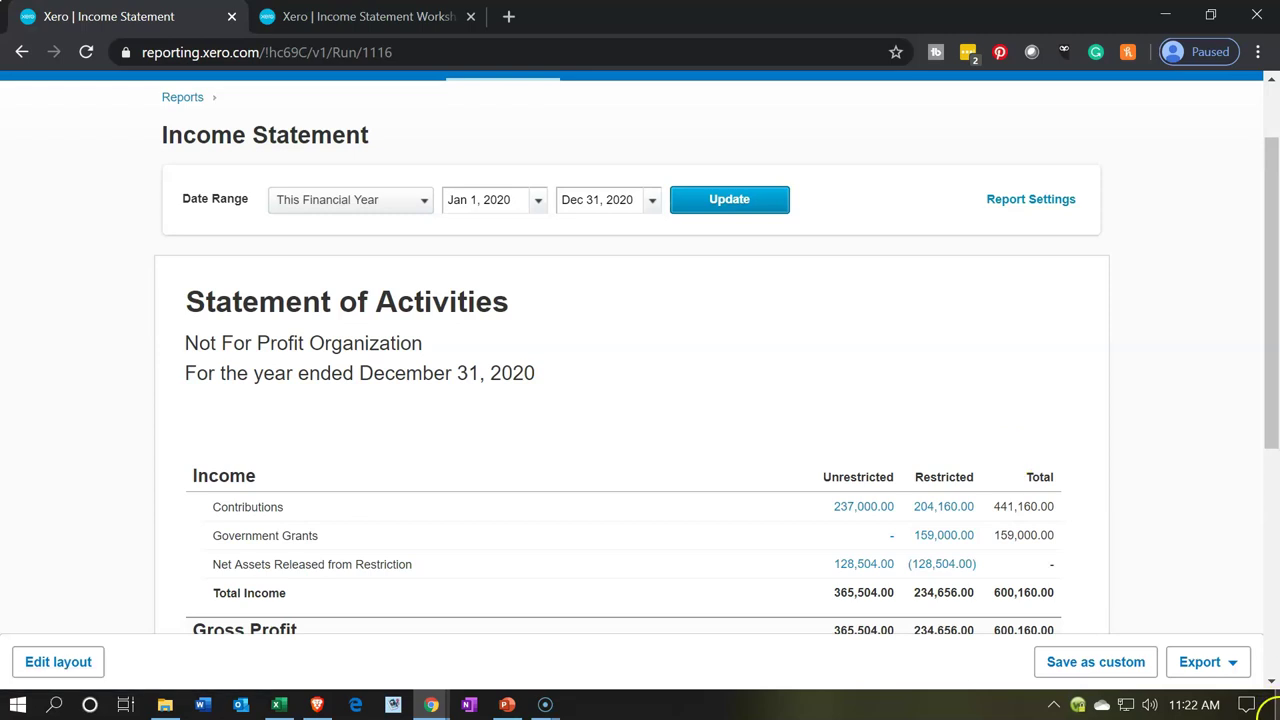
left_click(1236, 664)
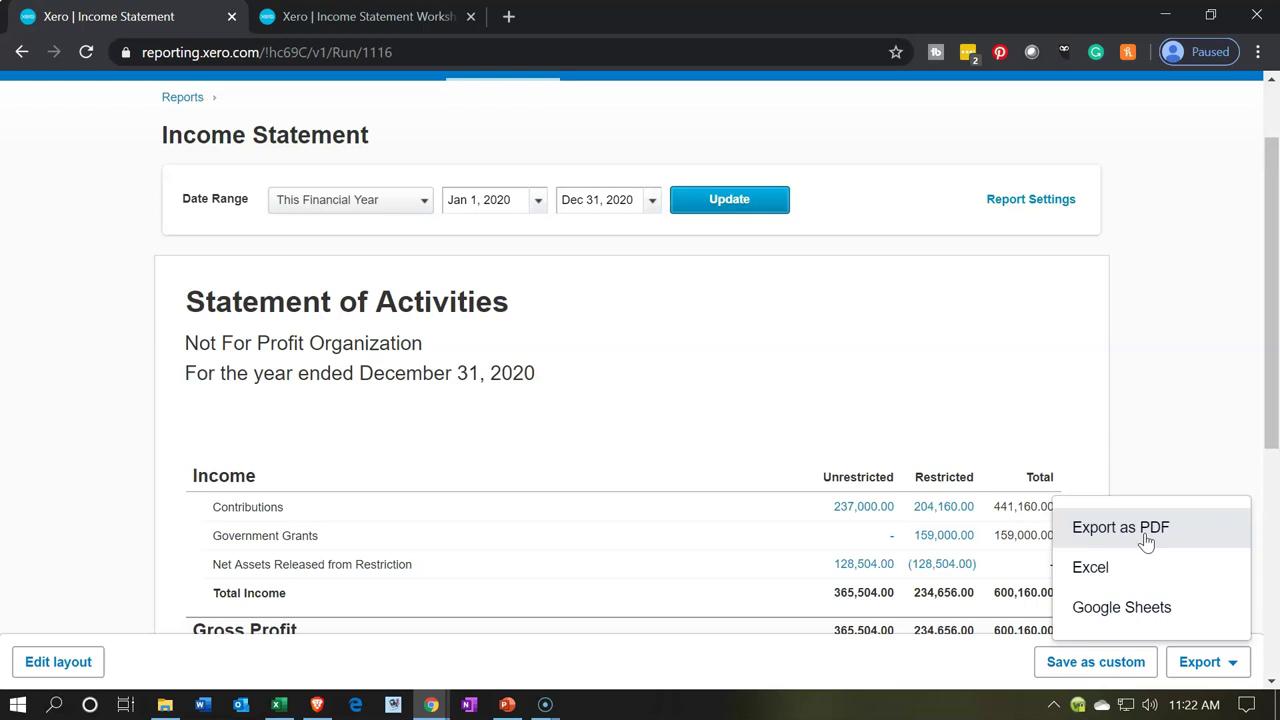
left_click(1146, 537)
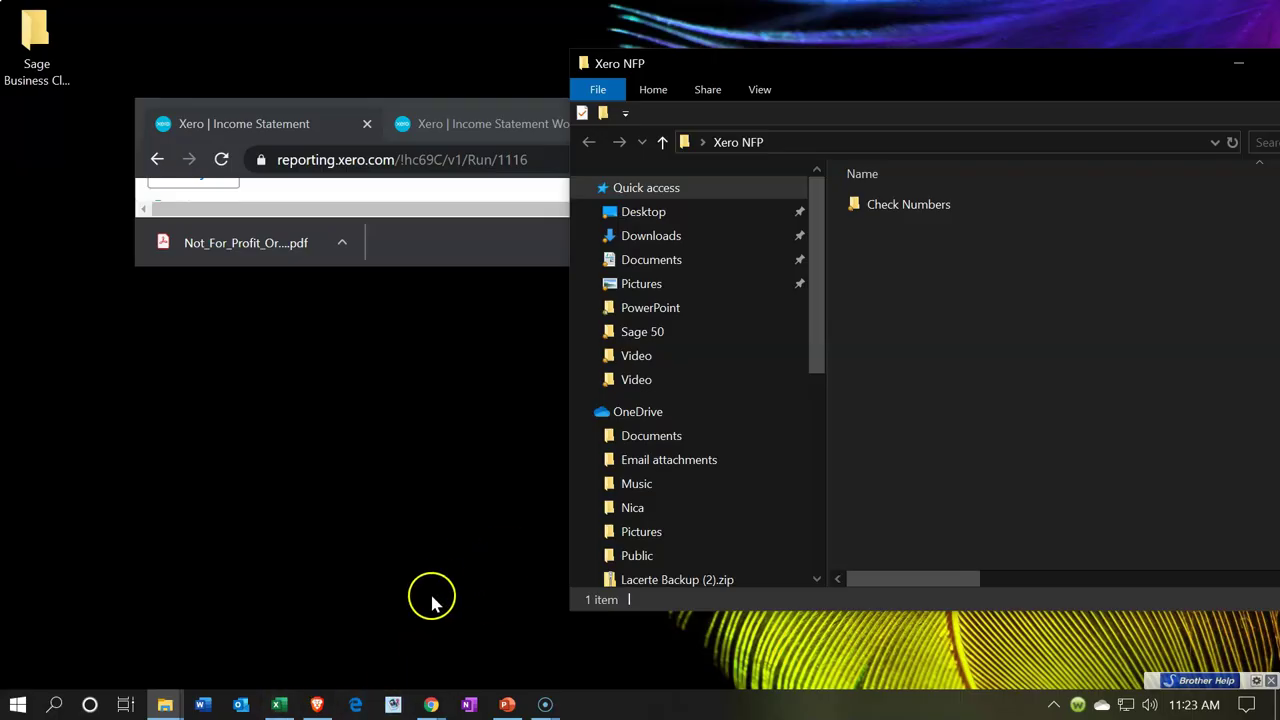
left_click(222, 246)
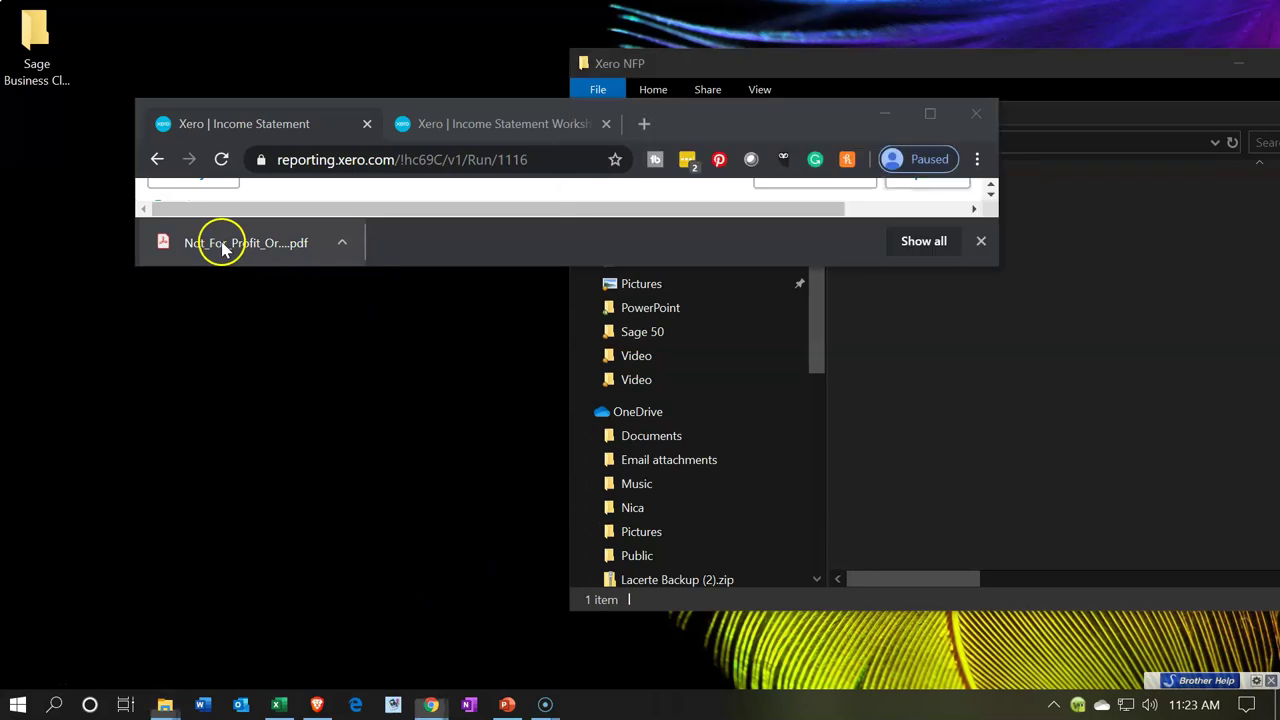
left_click_drag(222, 246, 914, 343)
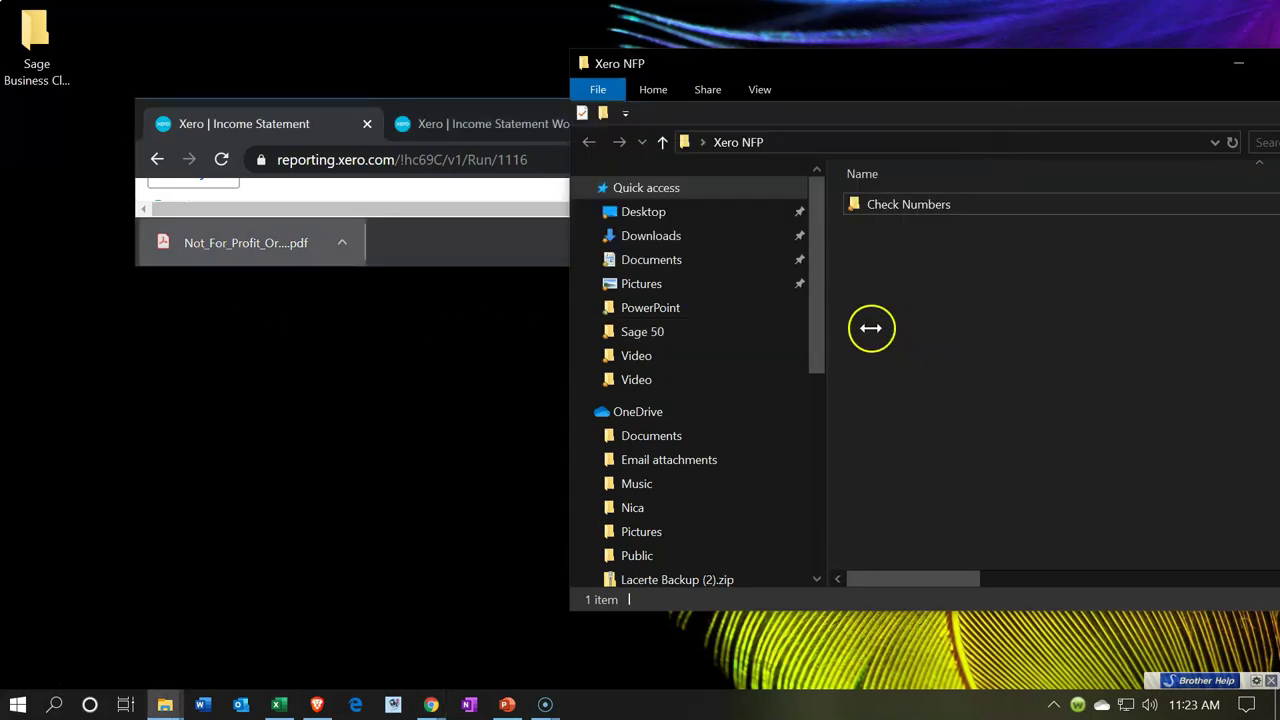
left_click(494, 265)
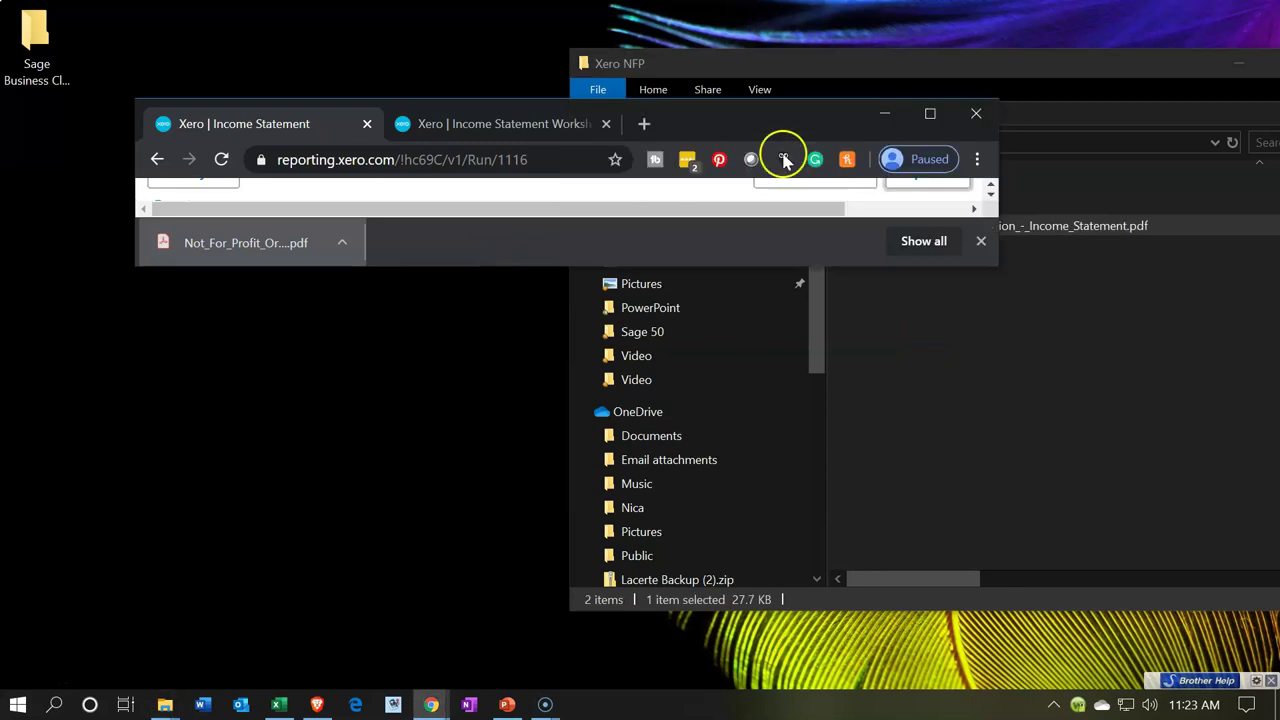
left_click(931, 115)
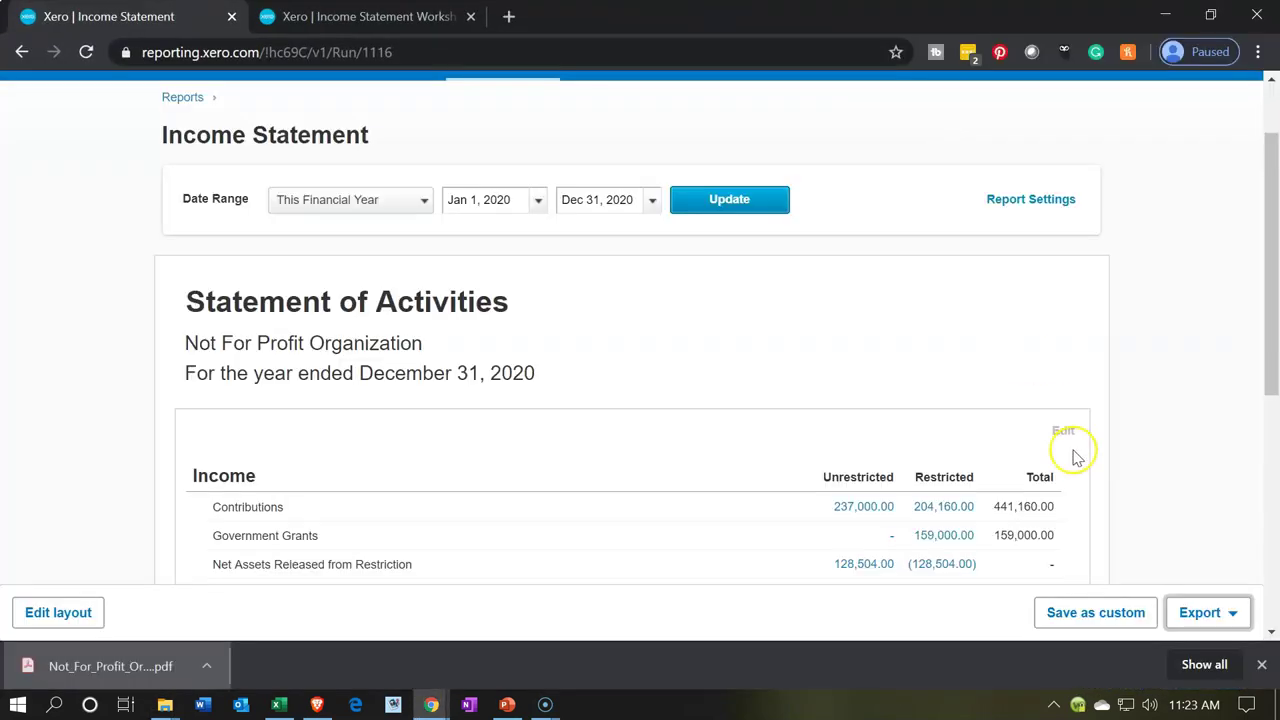
left_click(1262, 665)
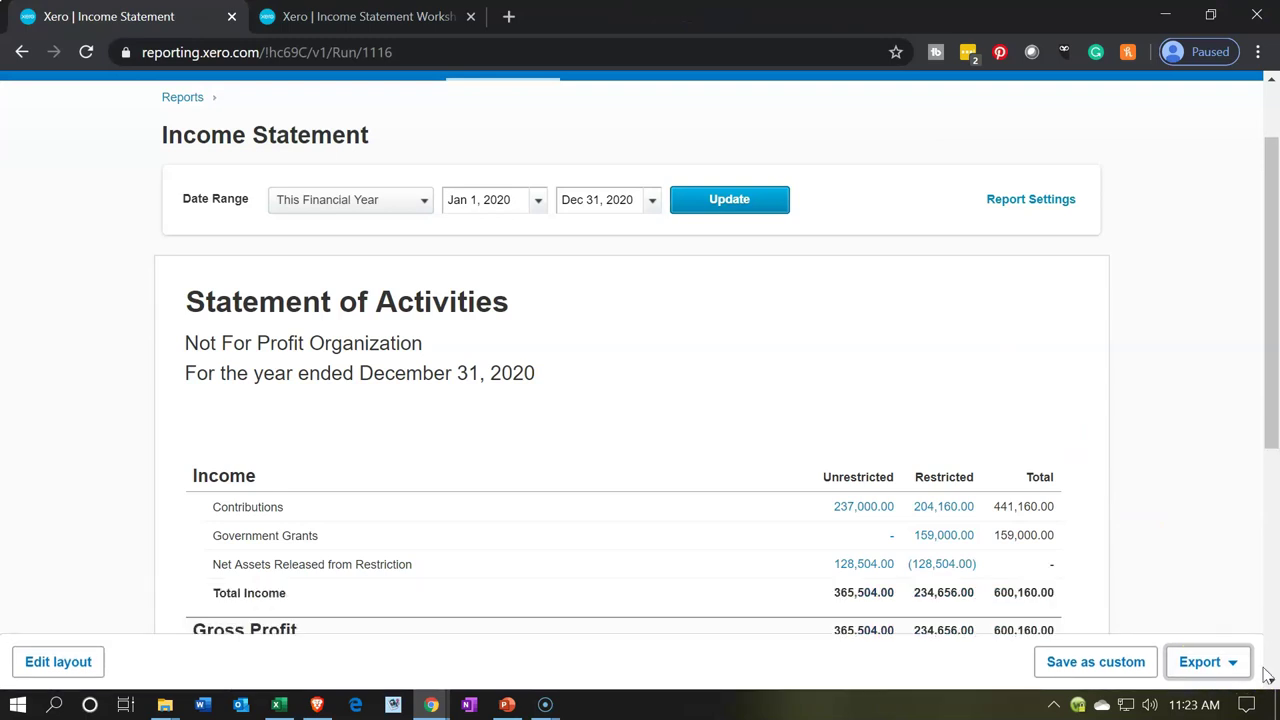
Export the Statement of Activities to Excel and try to copy the downloaded workbook into the Xero NFP folder.
left_click(1236, 664)
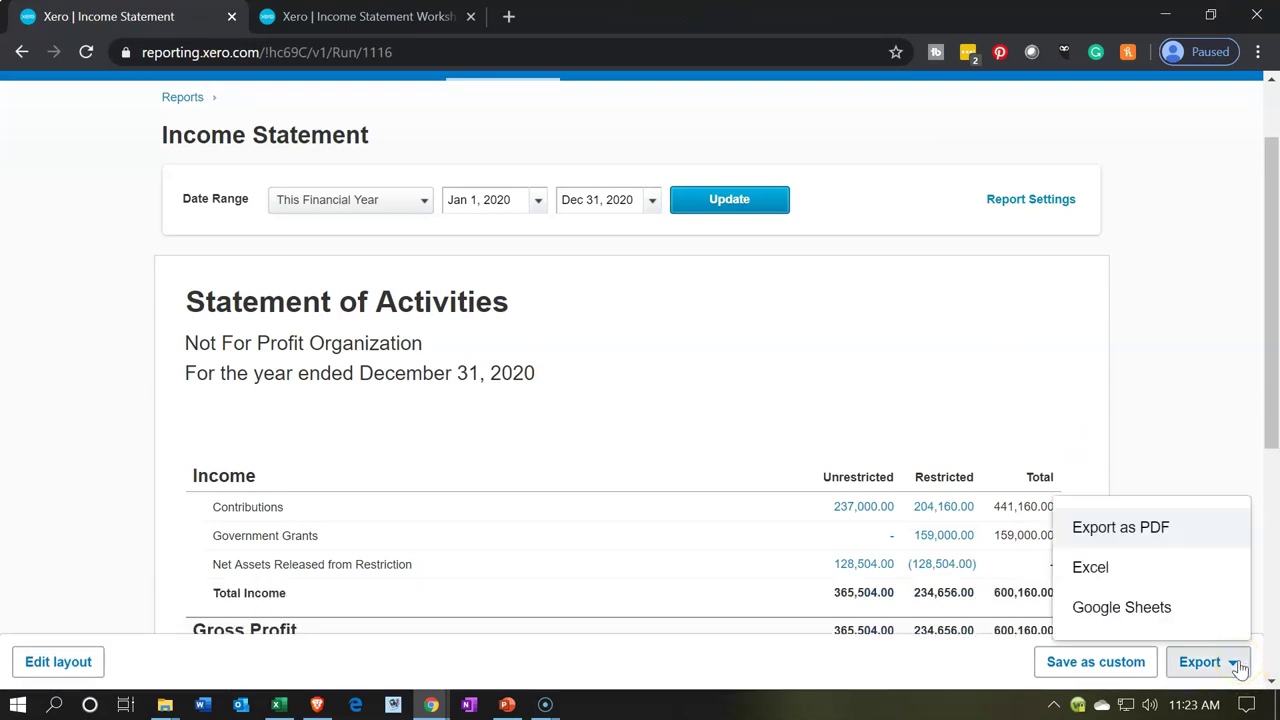
left_click(1124, 584)
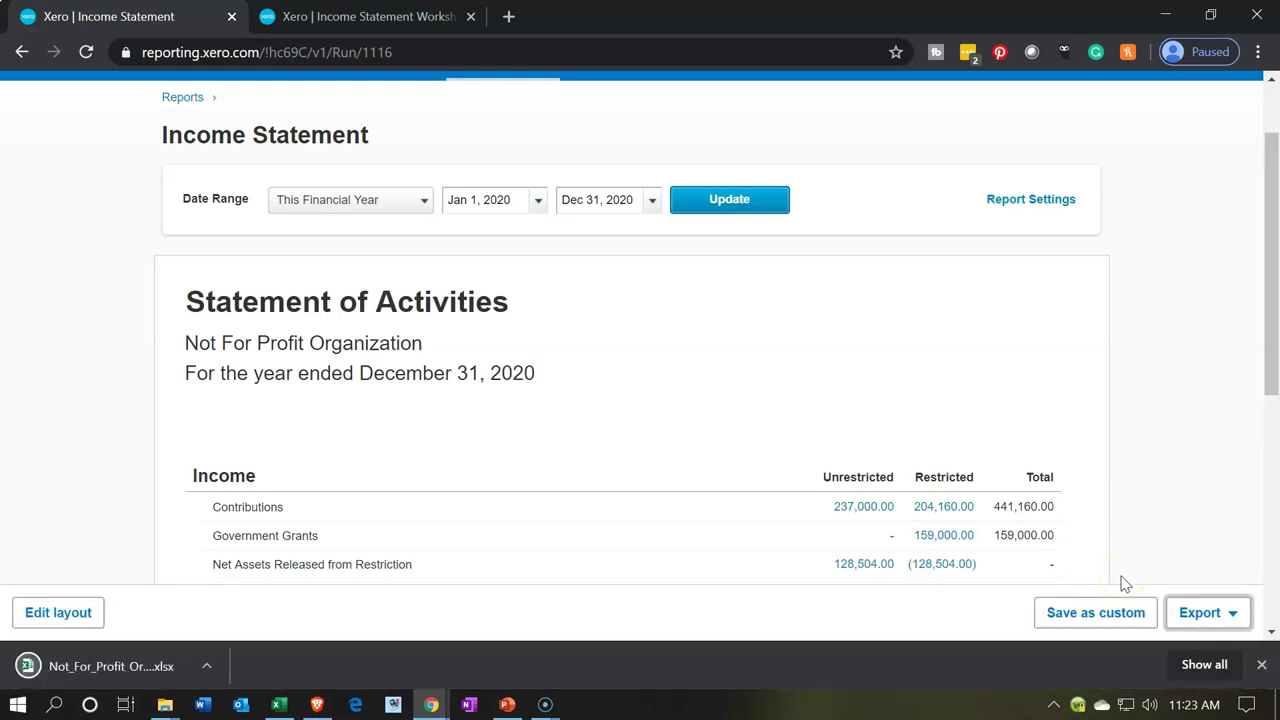
left_click(1210, 14)
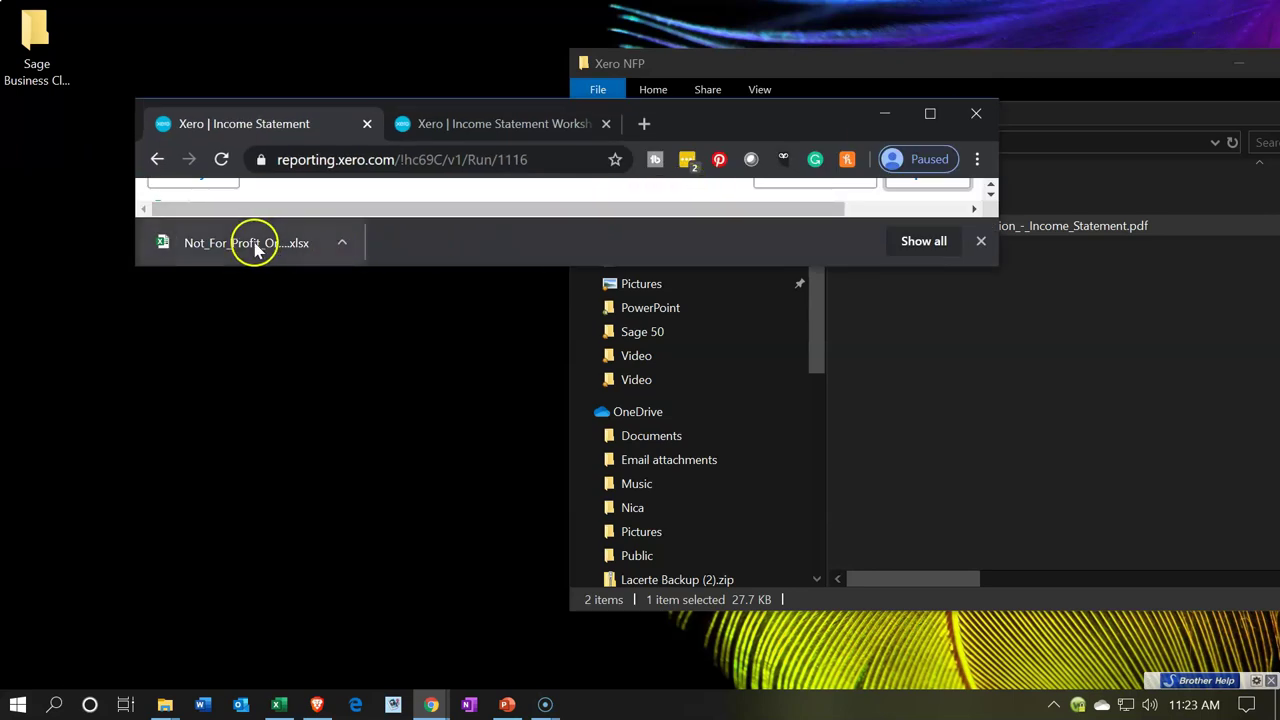
left_click_drag(255, 250, 996, 390)
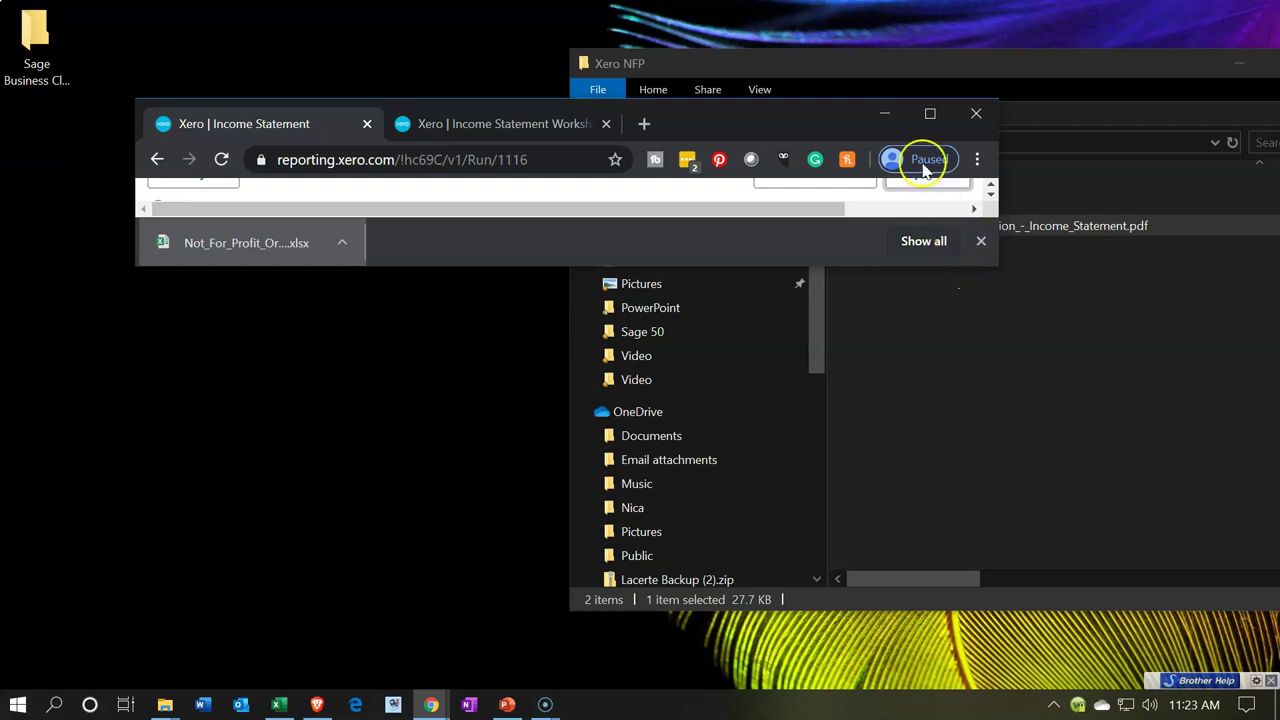
Place the downloaded Income Statement .xlsx file in the Xero NFP folder and open it in Excel.
left_click(930, 113)
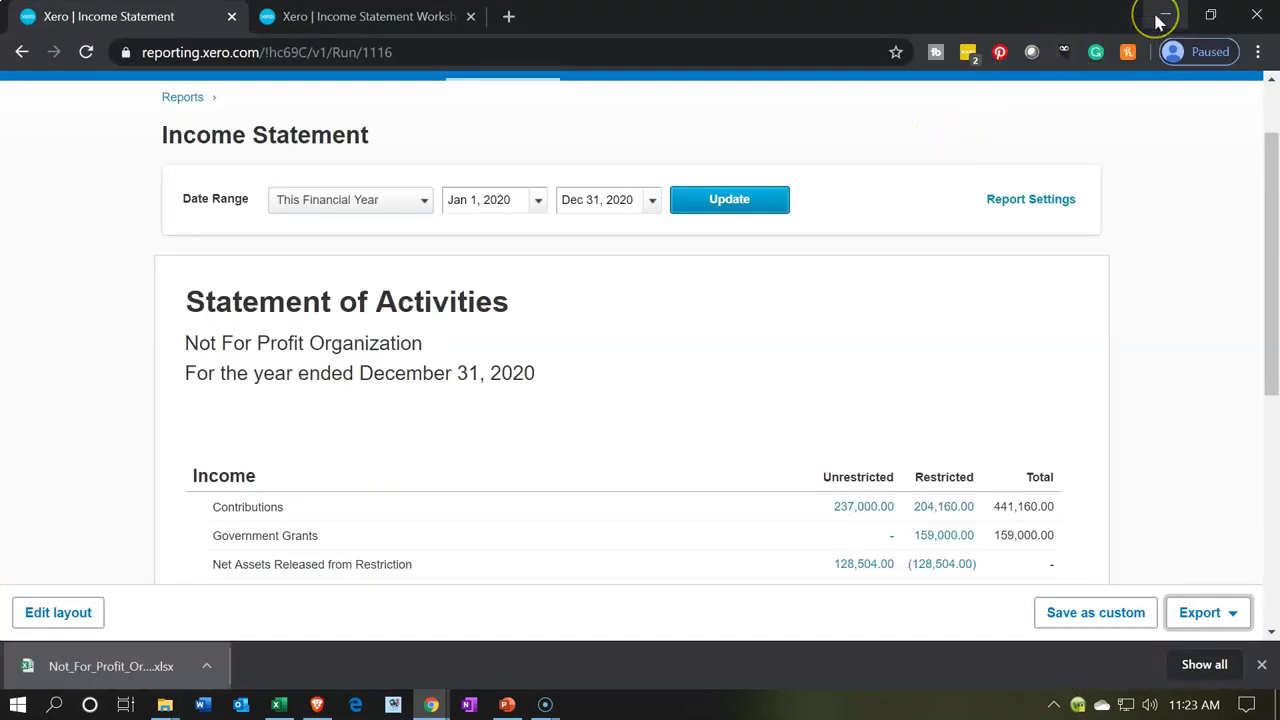
left_click(1160, 18)
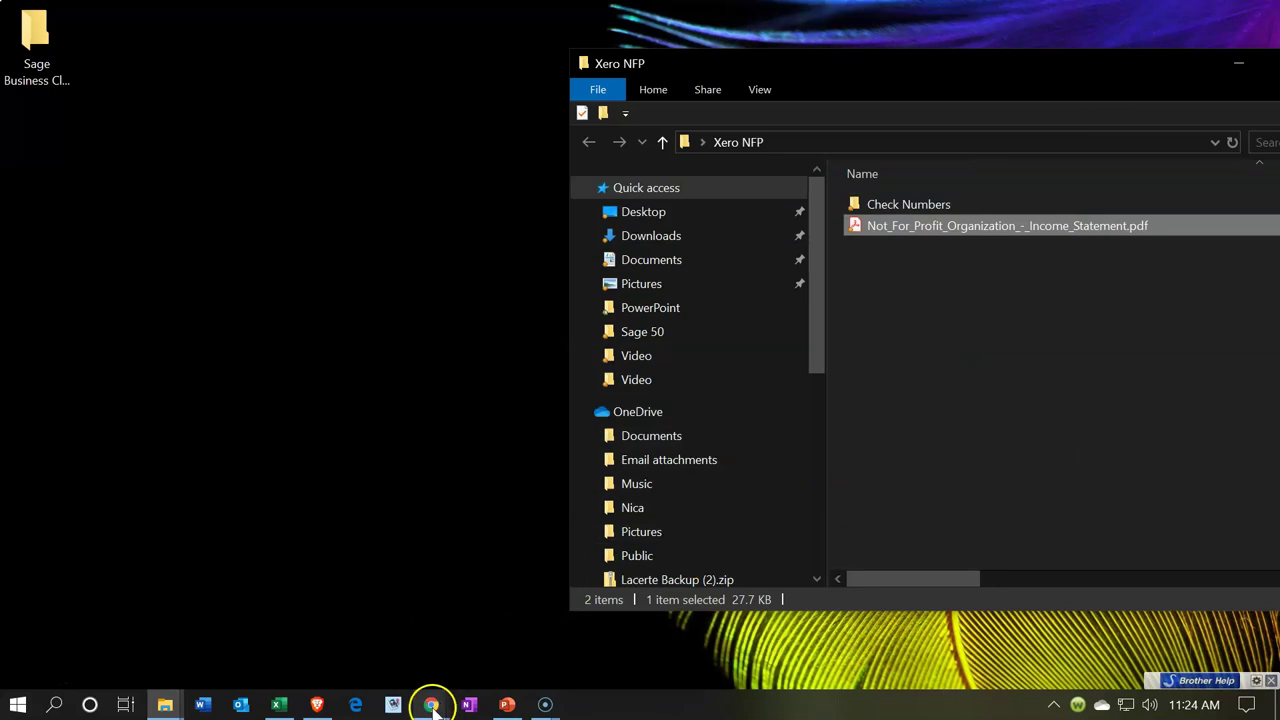
mouse_move(431, 704)
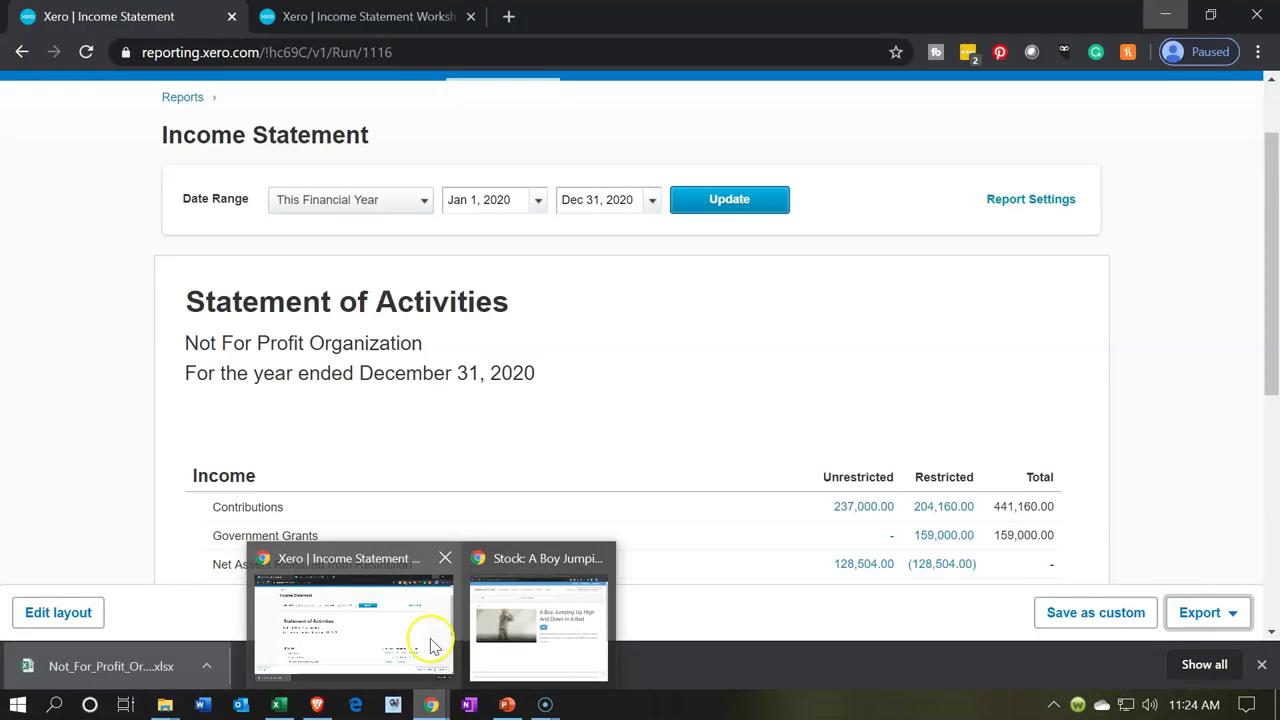
left_click(430, 643)
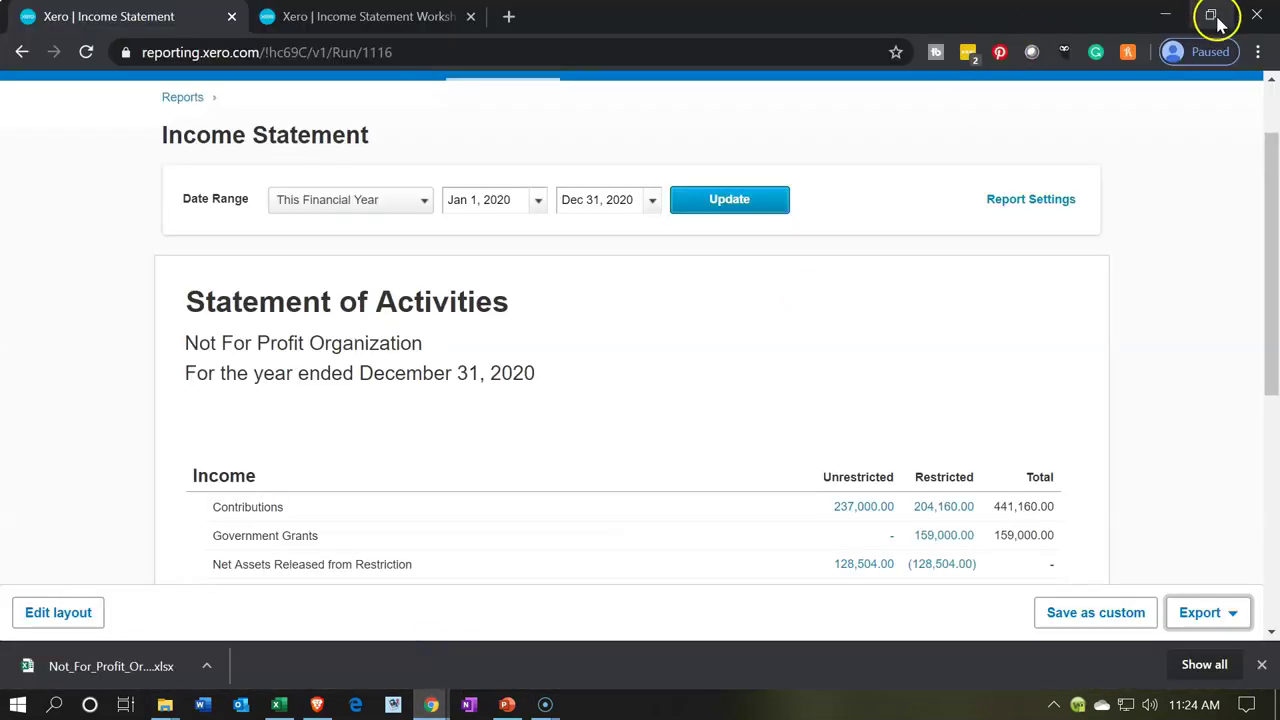
left_click(1212, 17)
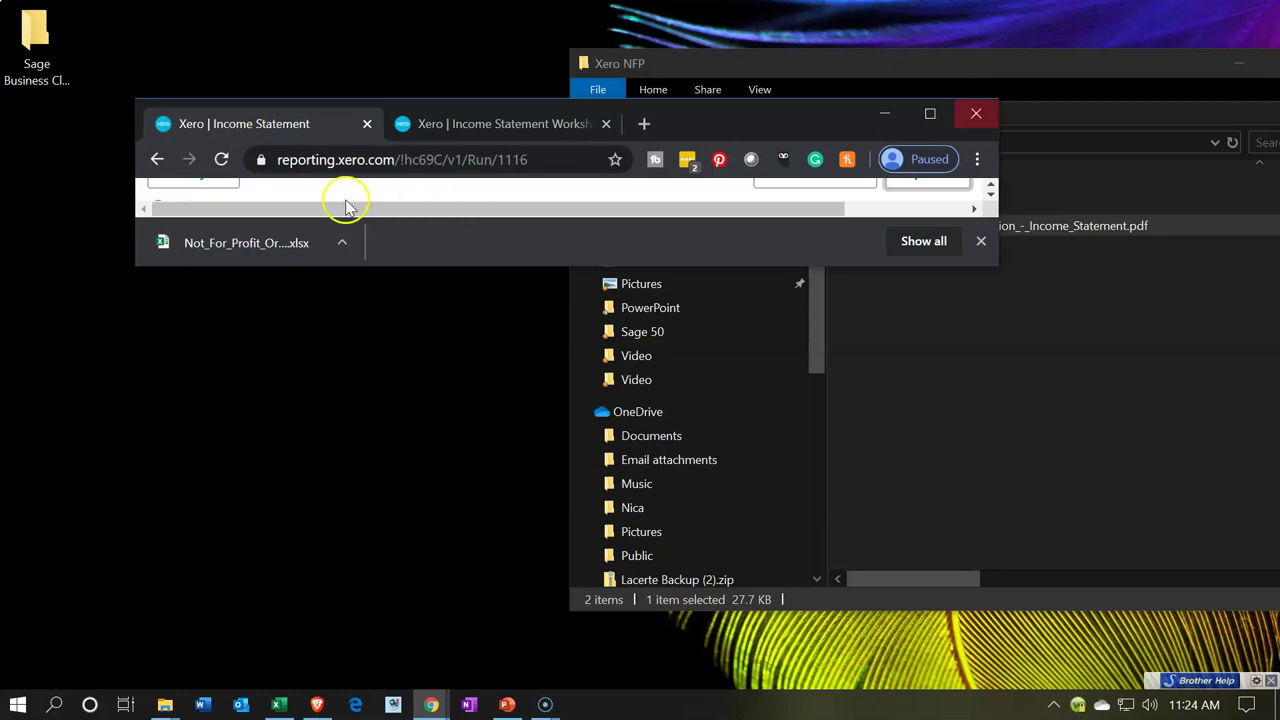
left_click_drag(224, 243, 981, 349)
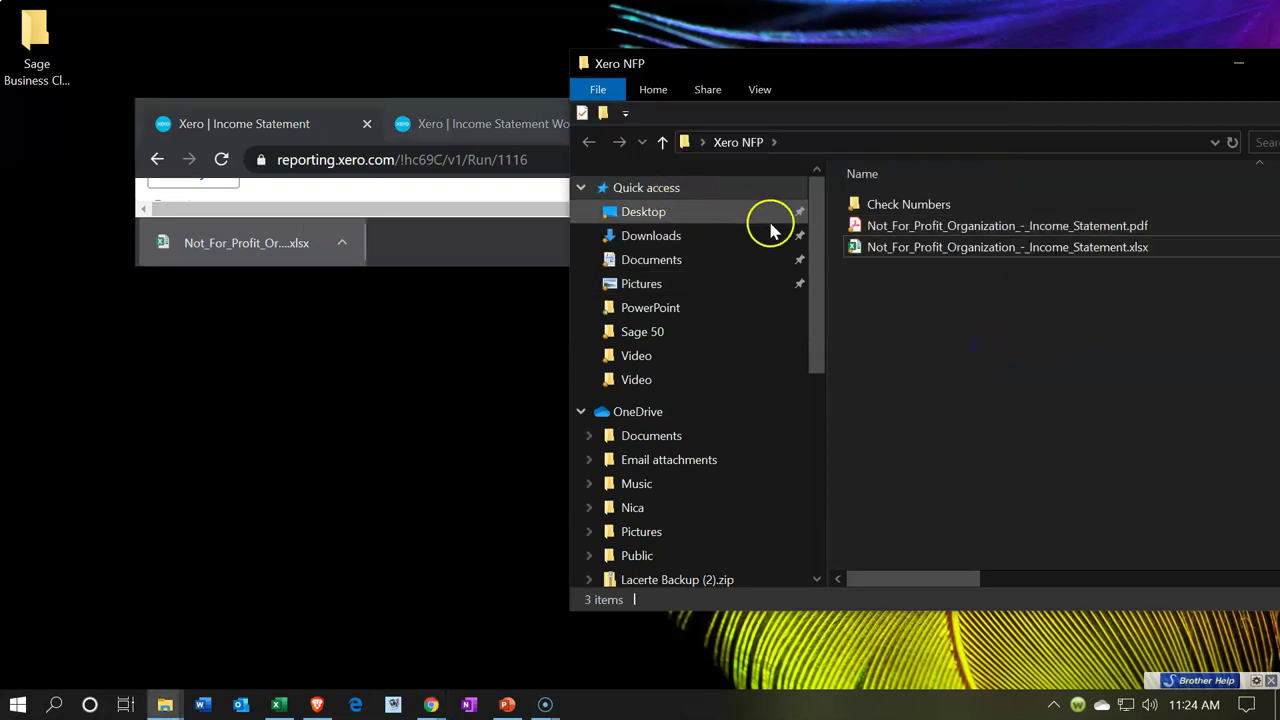
double_click(873, 252)
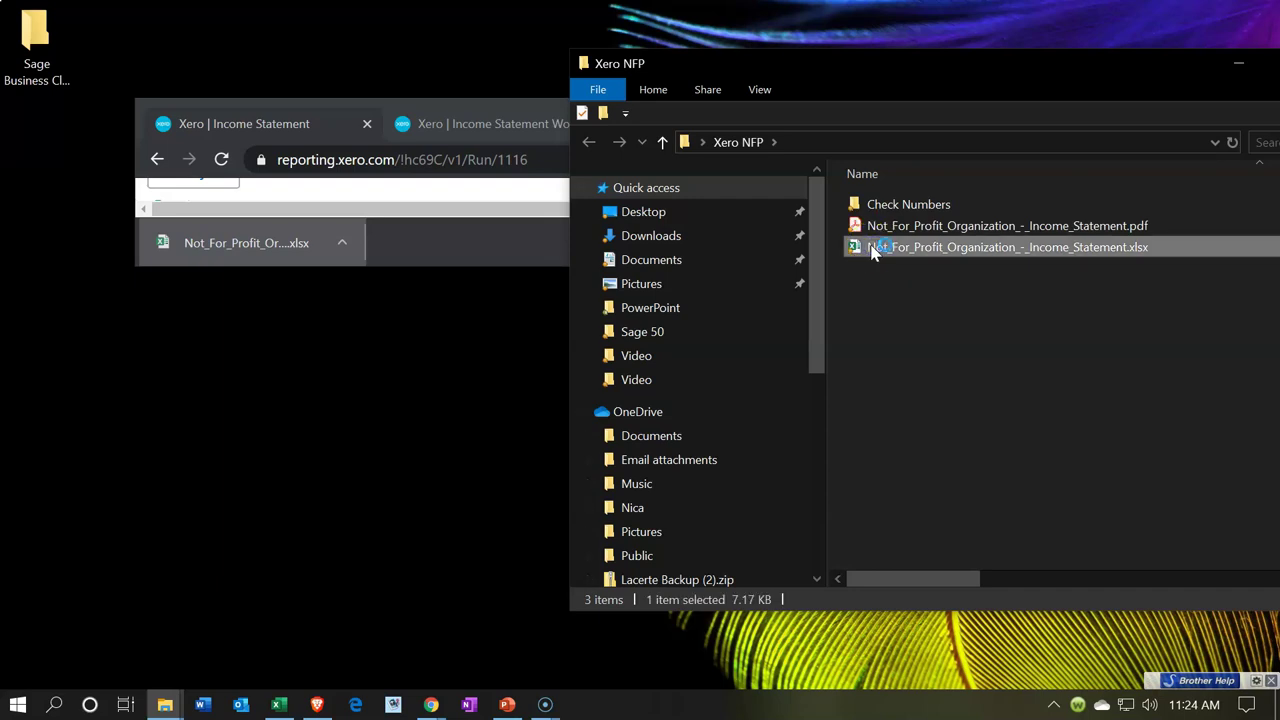
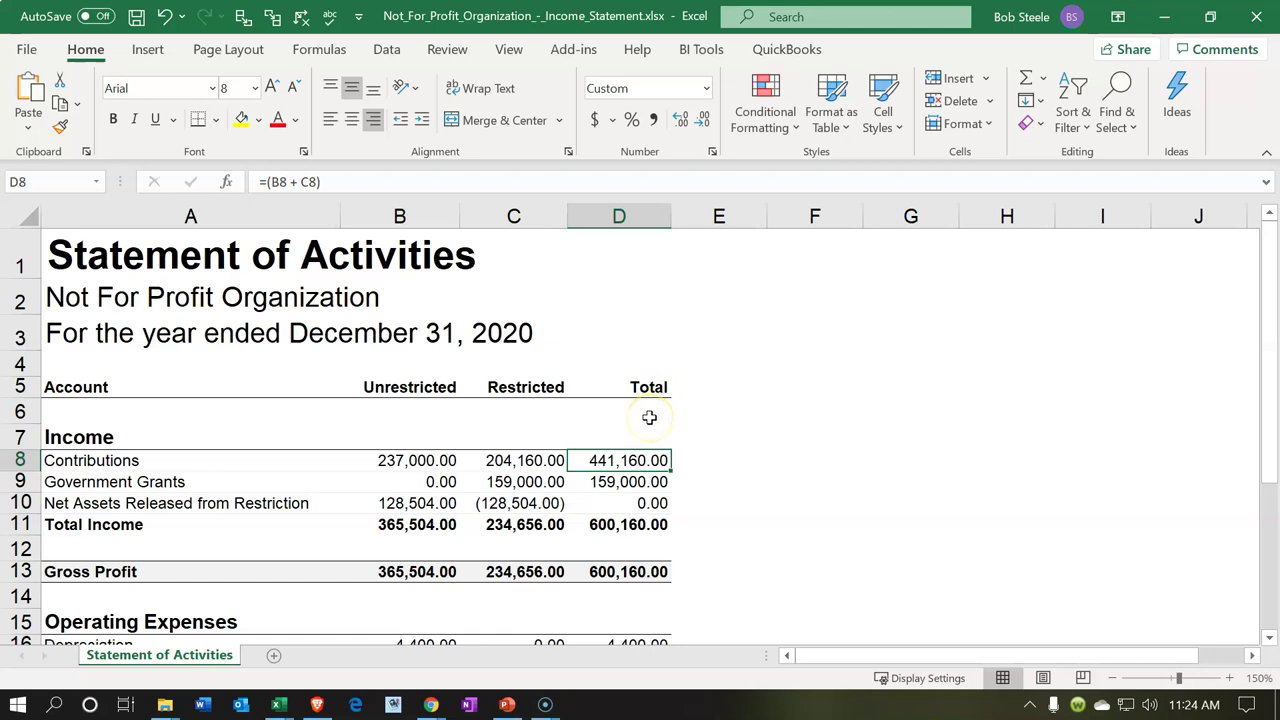
Add a new worksheet and copy all cells of the Statement of Activities sheet for pasting there.
left_click(834, 409)
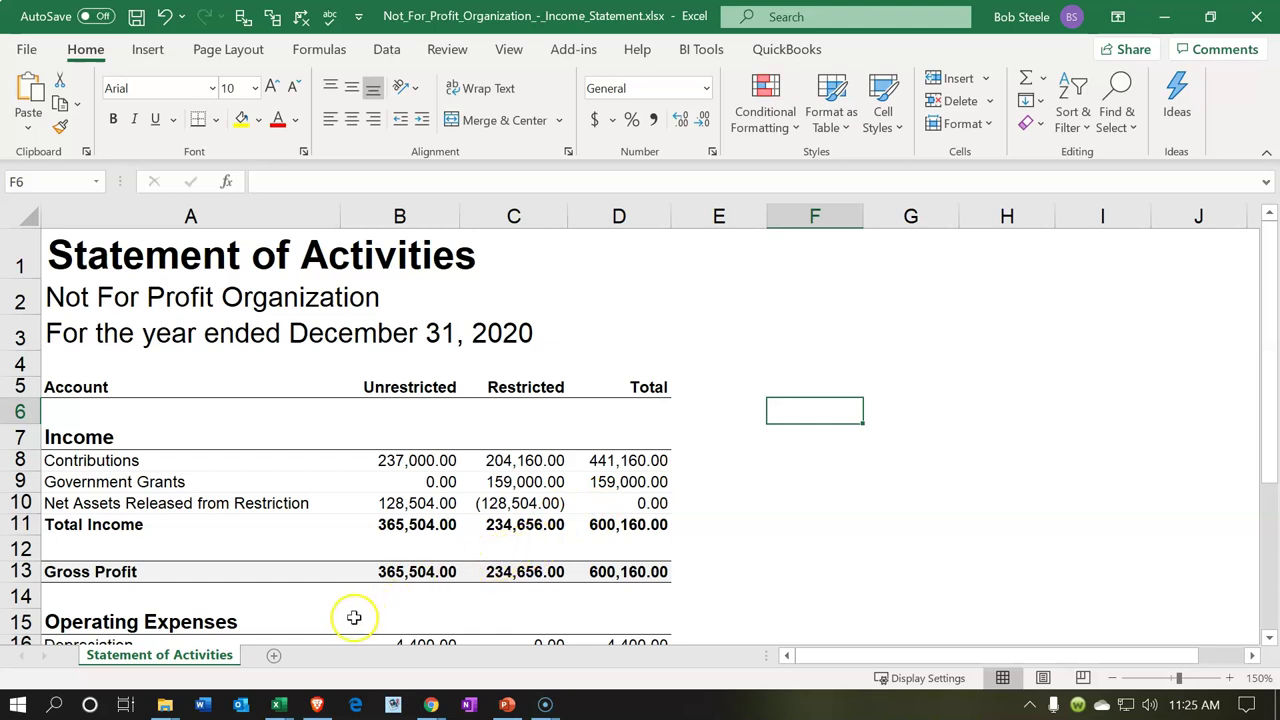
left_click(273, 657)
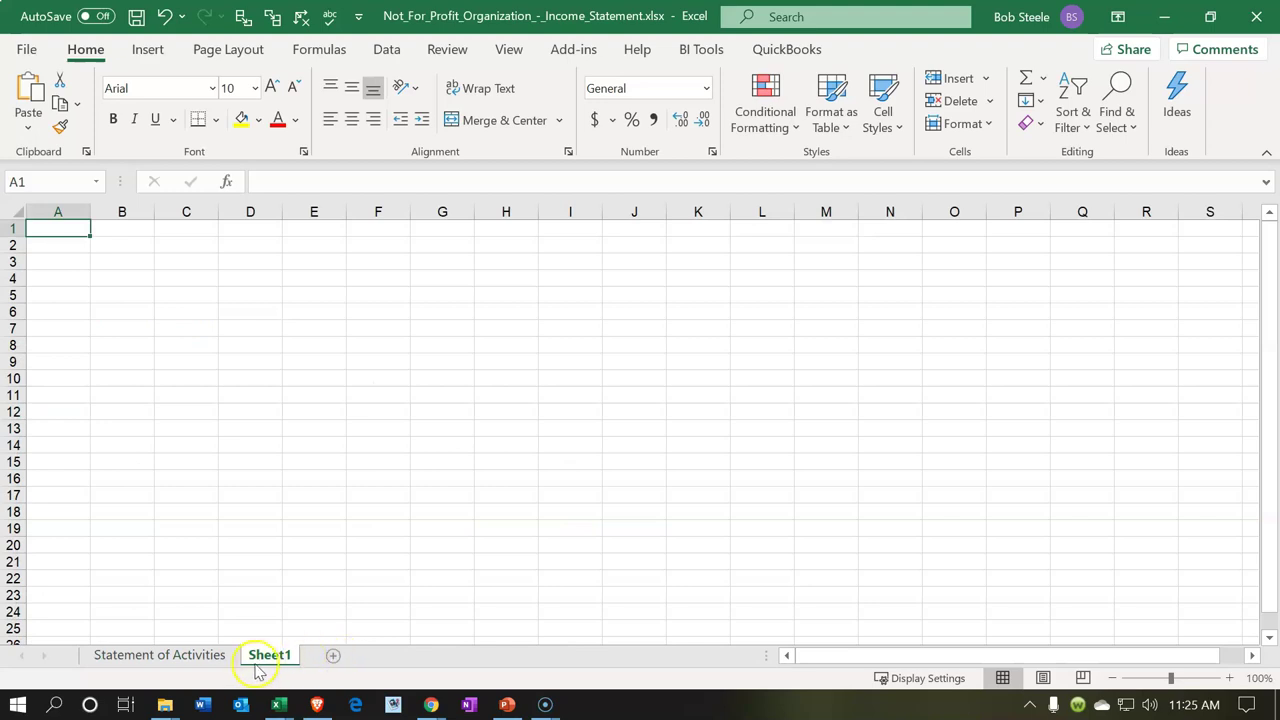
left_click(222, 657)
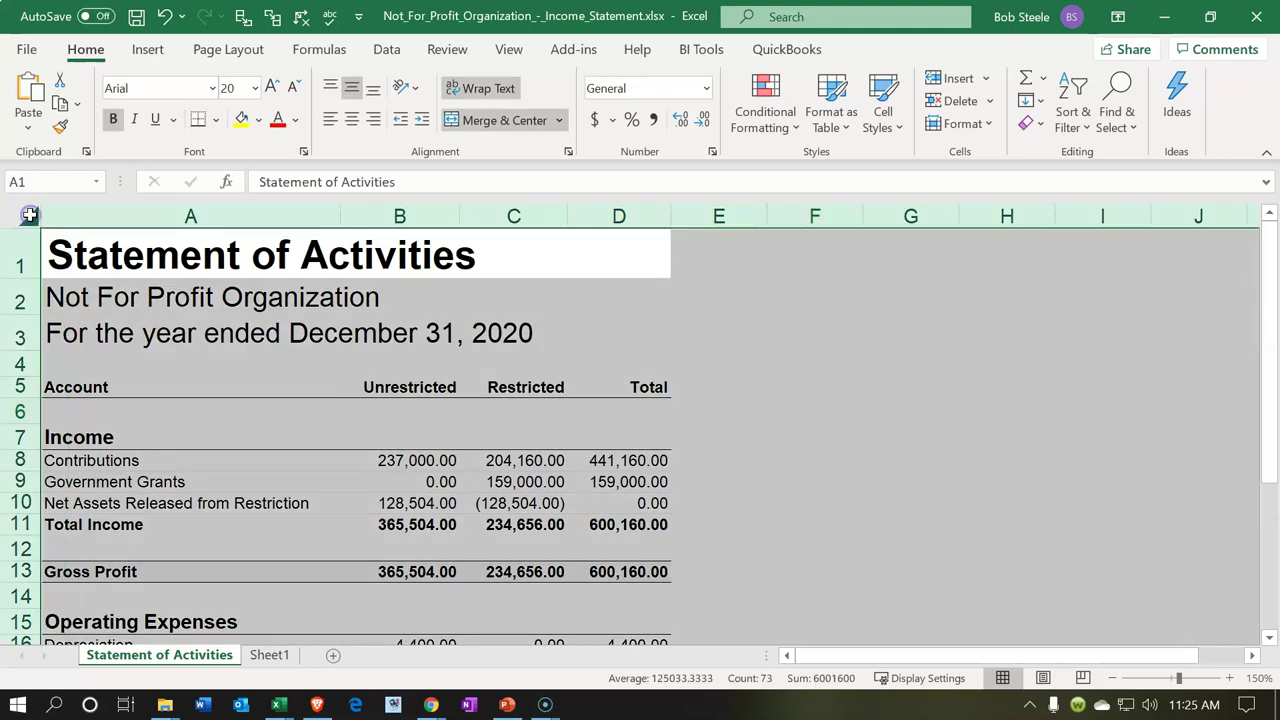
left_click(30, 215)
right_click(192, 338)
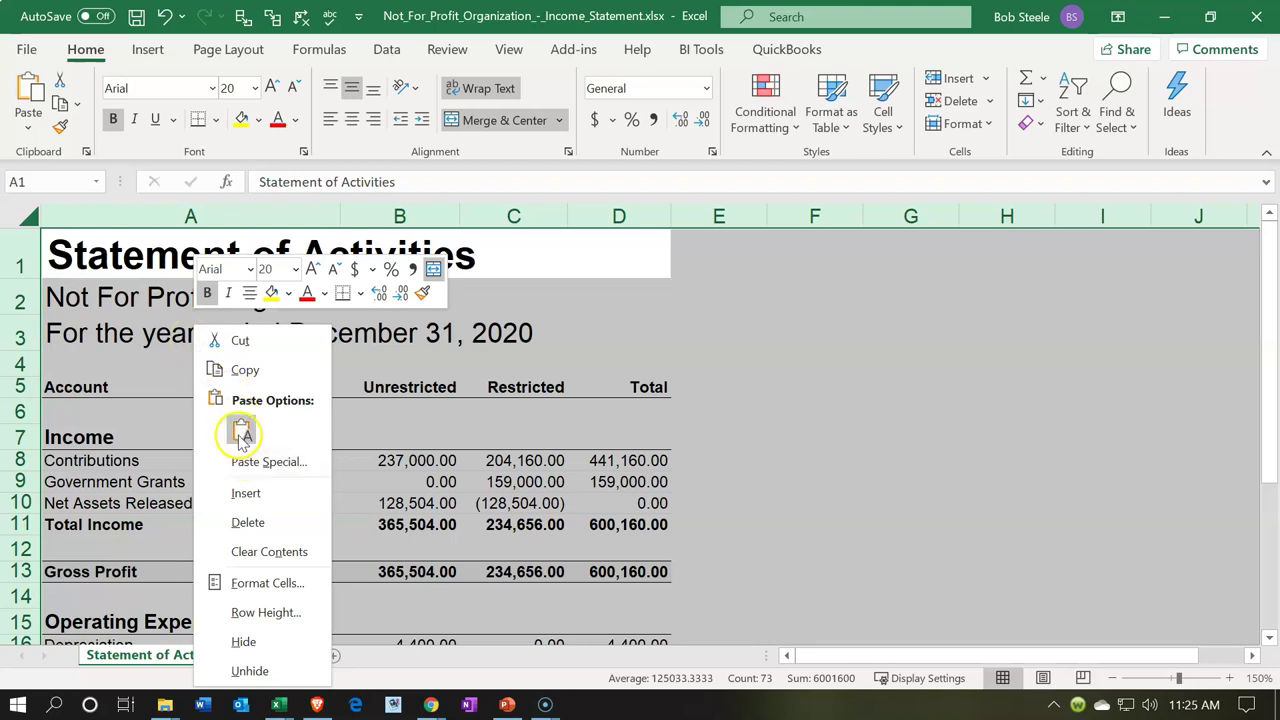
left_click(243, 370)
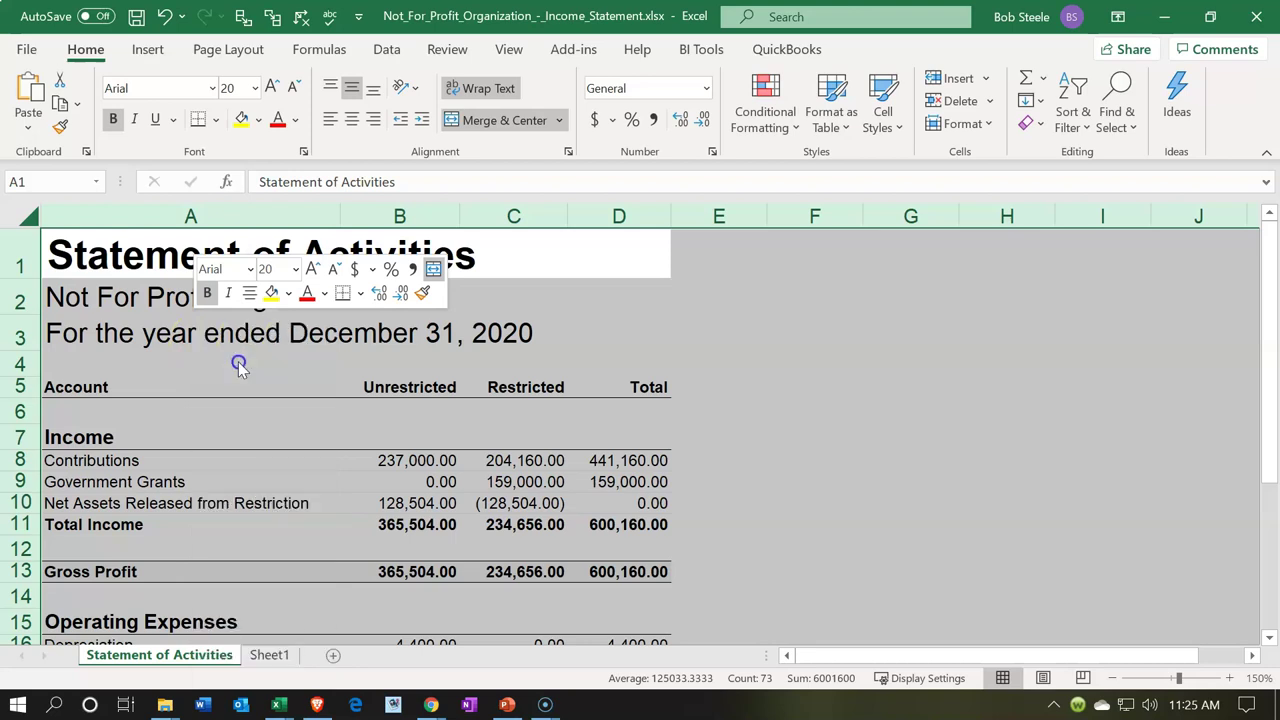
left_click(269, 655)
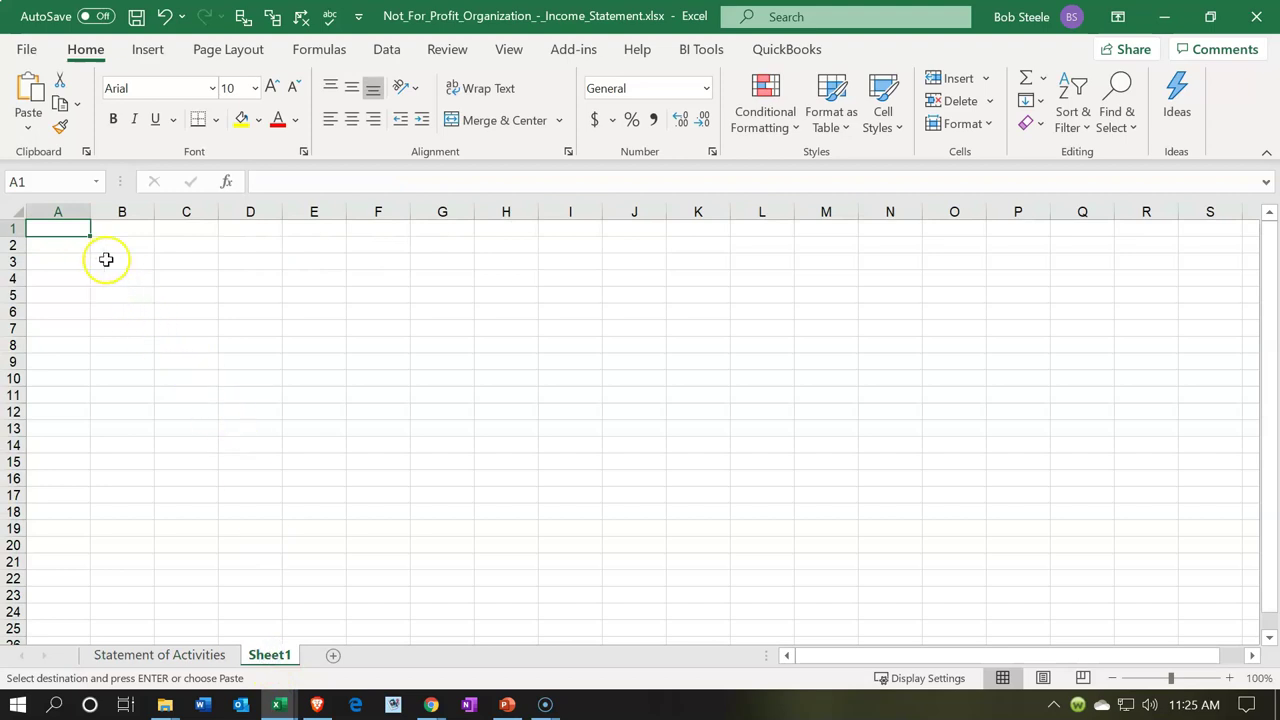
Try to paste the copied sheet at cell B3 of Sheet1.
left_click(111, 260)
right_click(111, 260)
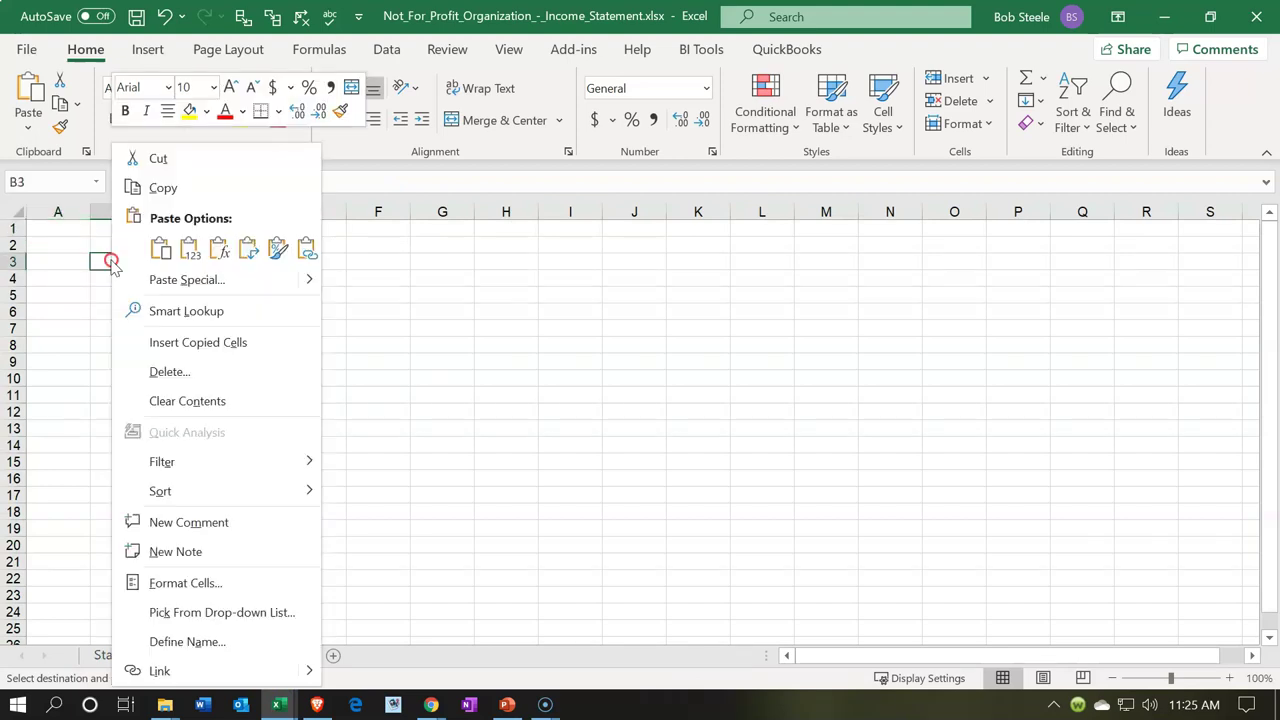
left_click(168, 251)
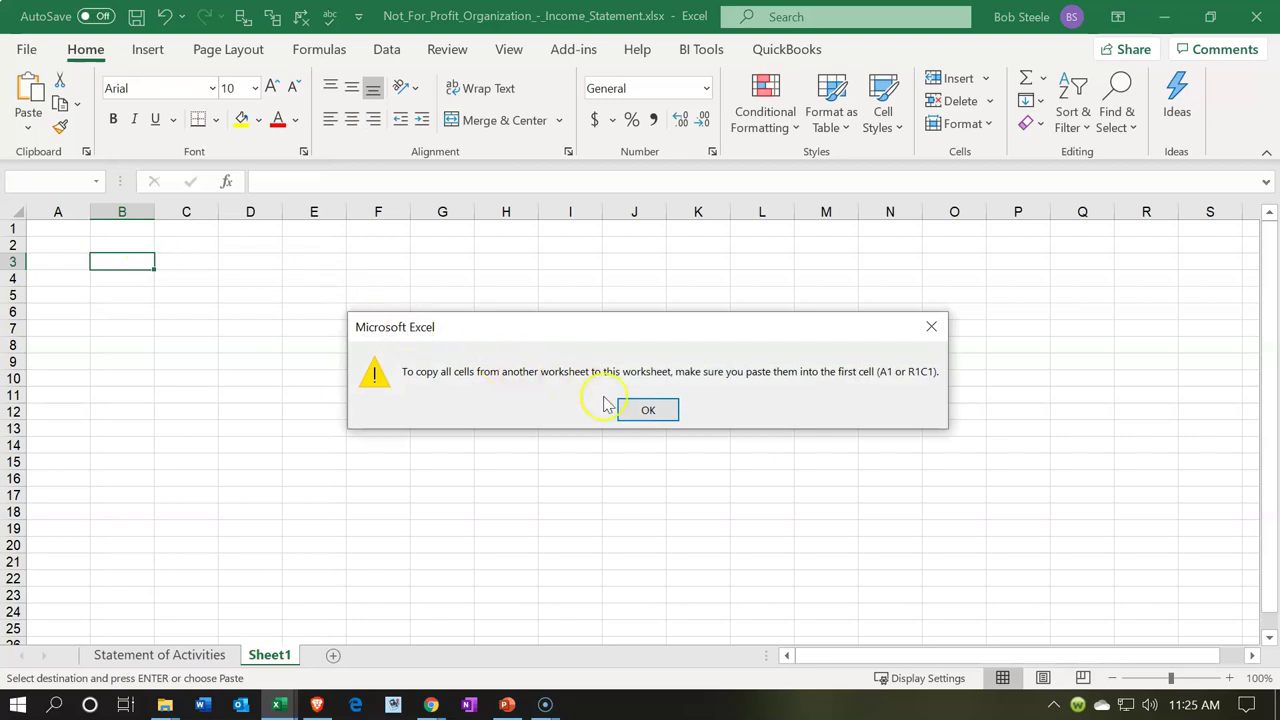
left_click(647, 411)
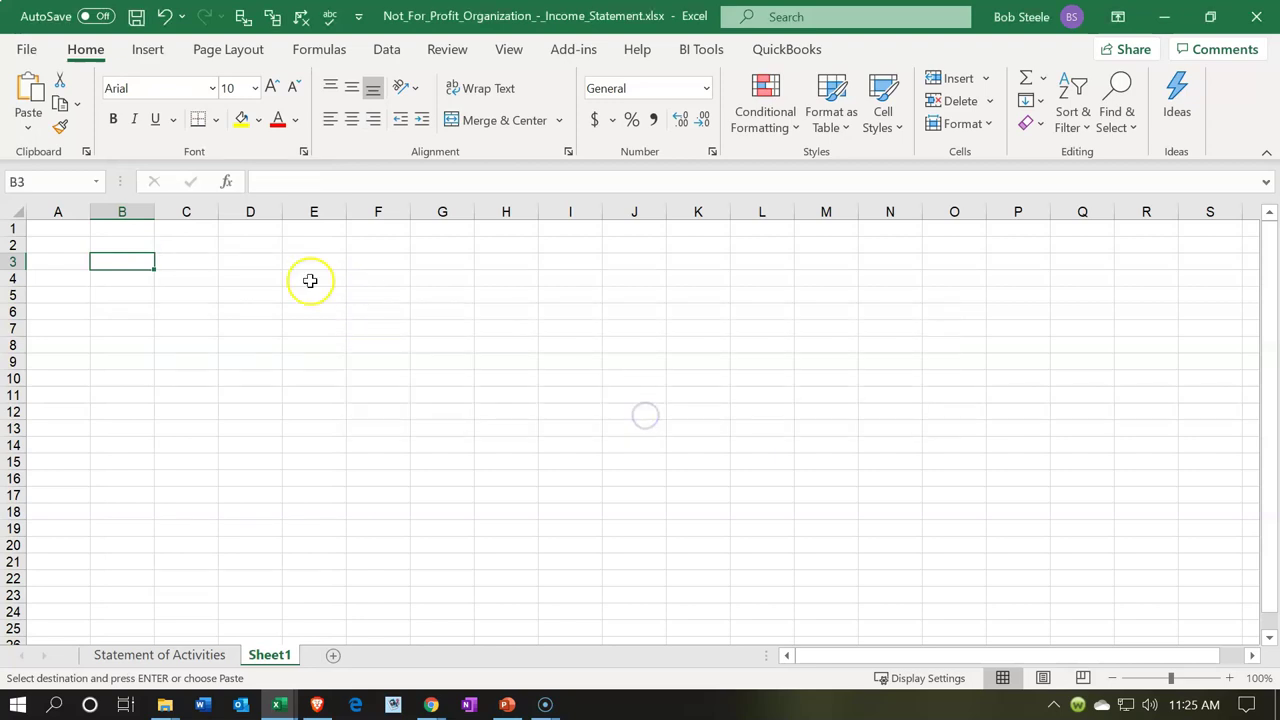
Paste the copied statement over the whole of Sheet1 starting at A1 and return to the Statement of Activities sheet.
left_click(45, 226)
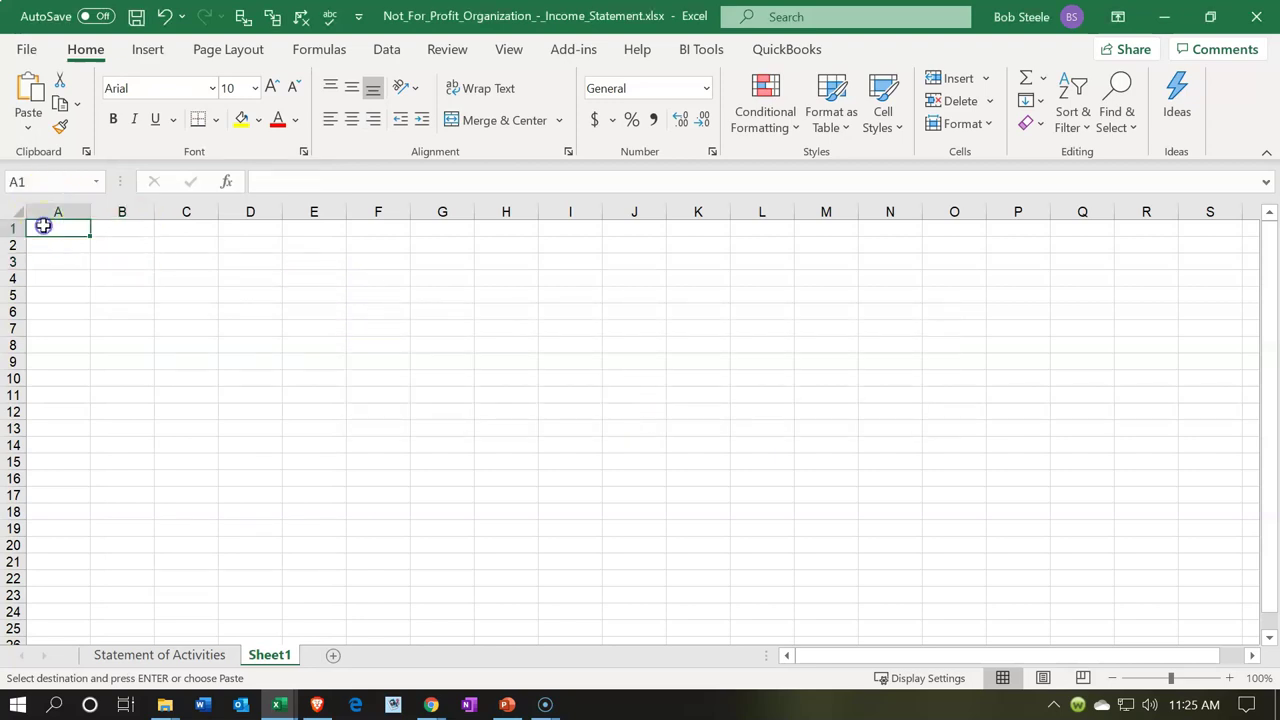
left_click(17, 218)
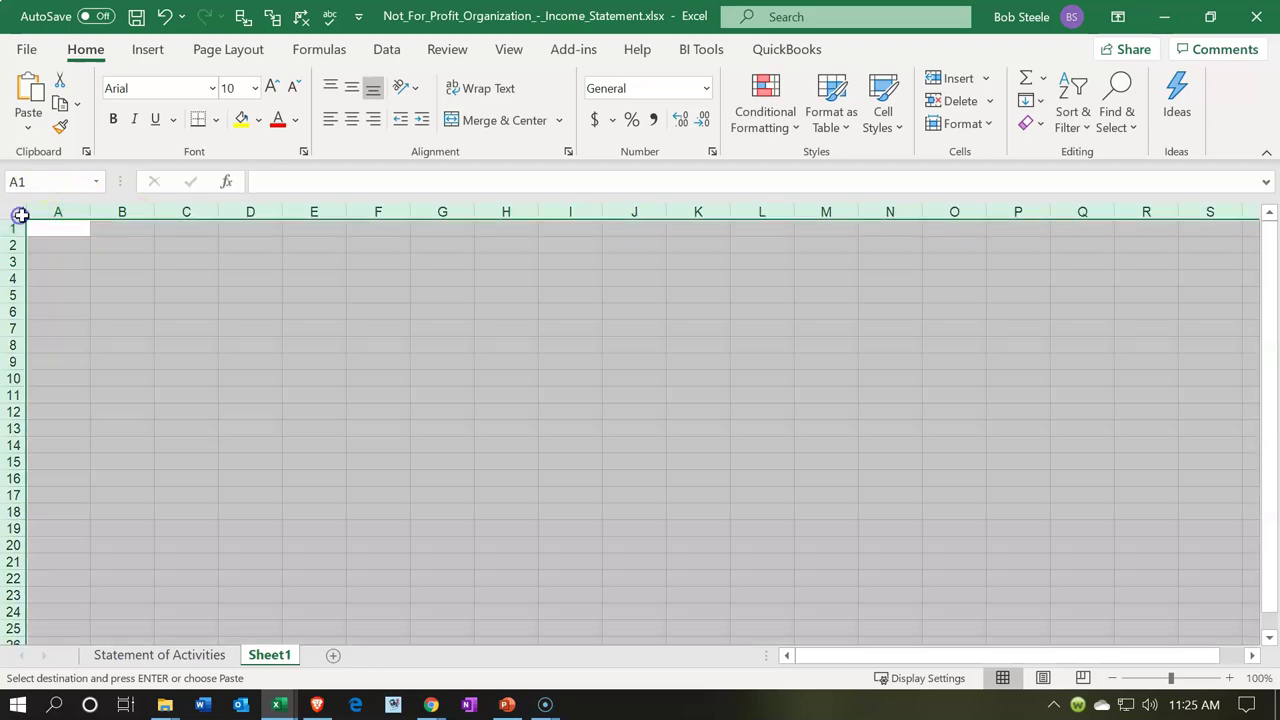
right_click(143, 316)
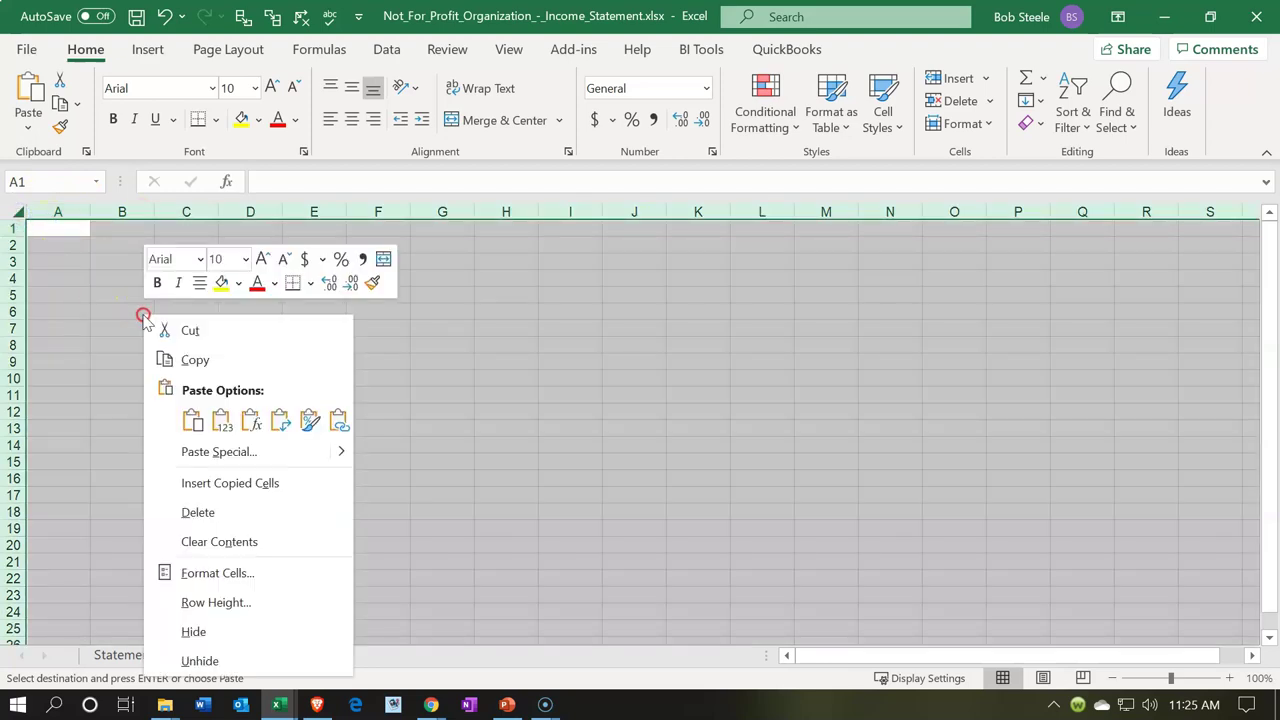
left_click(185, 416)
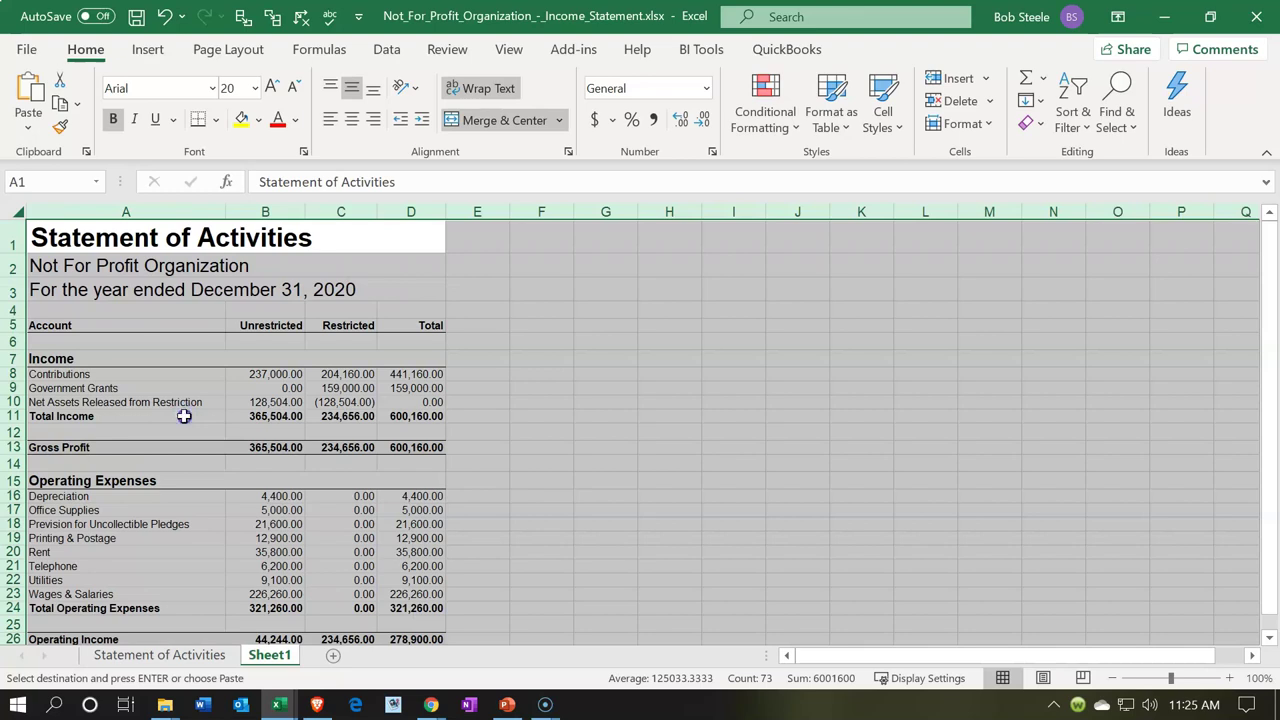
left_click(184, 416)
left_click(190, 416)
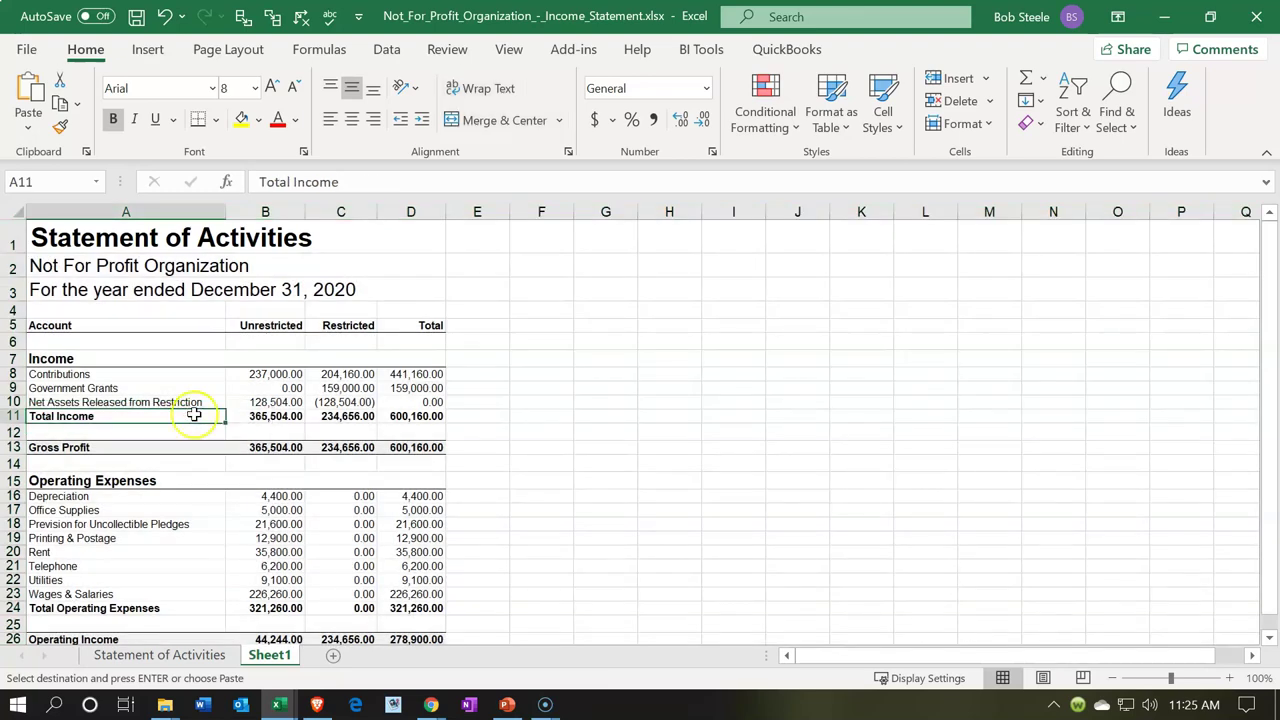
left_click(205, 659)
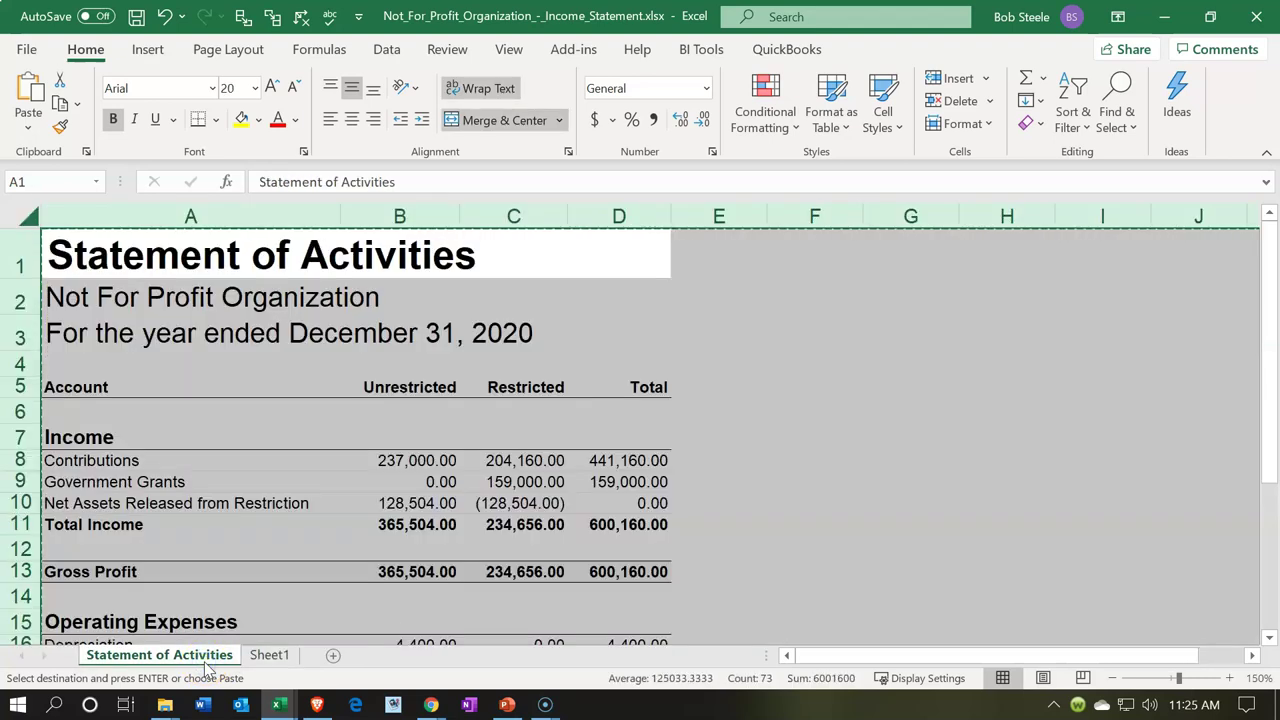
Permanently delete the original Statement of Activities worksheet, keeping the pasted copy on Sheet1.
right_click(205, 658)
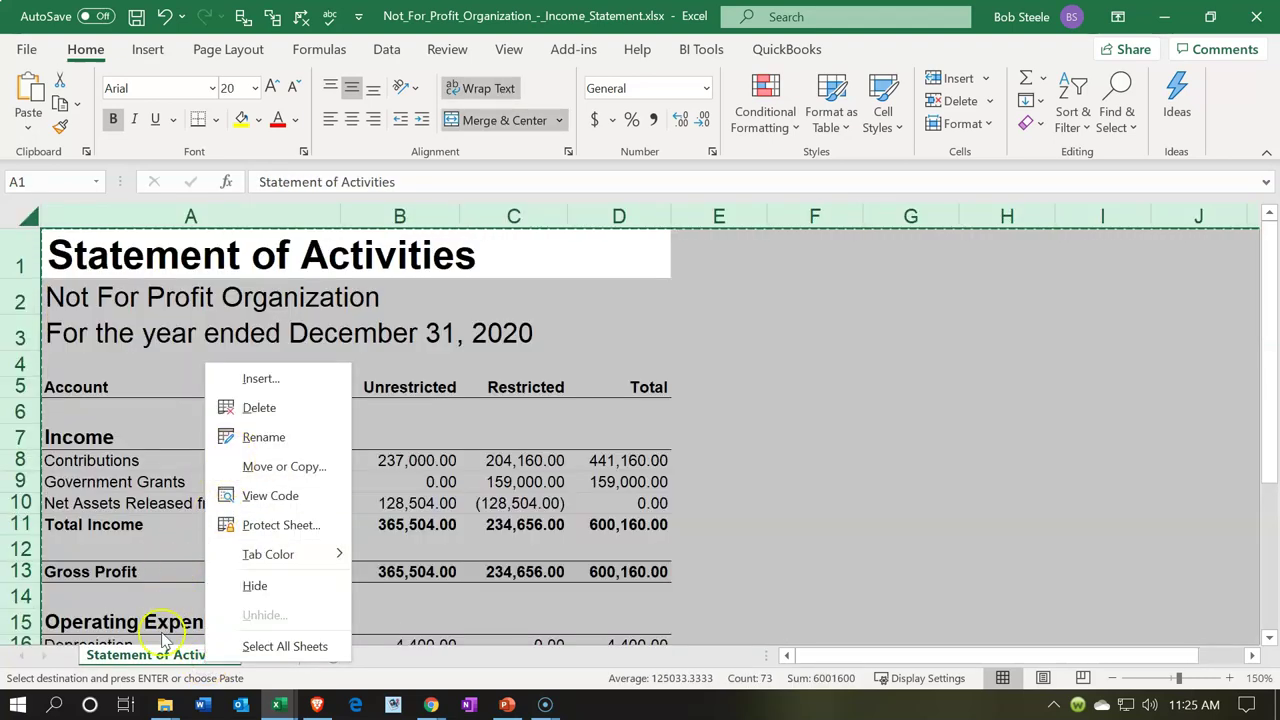
right_click(158, 656)
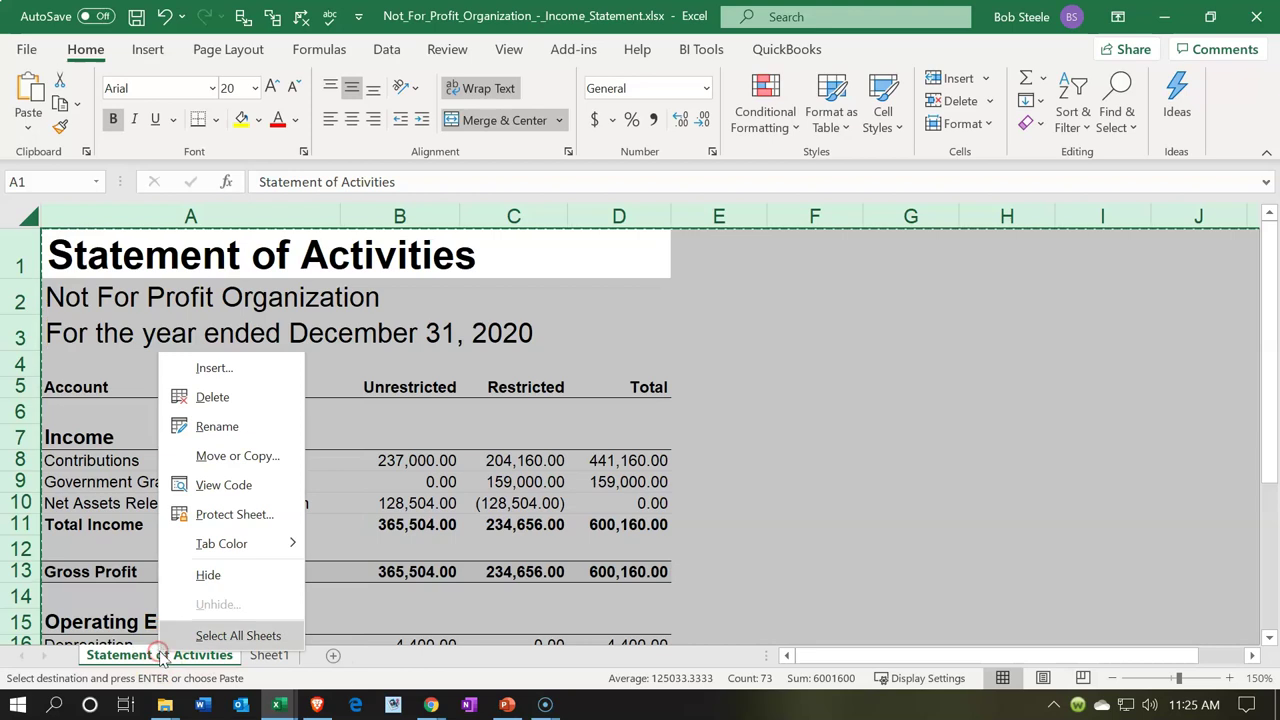
left_click(212, 397)
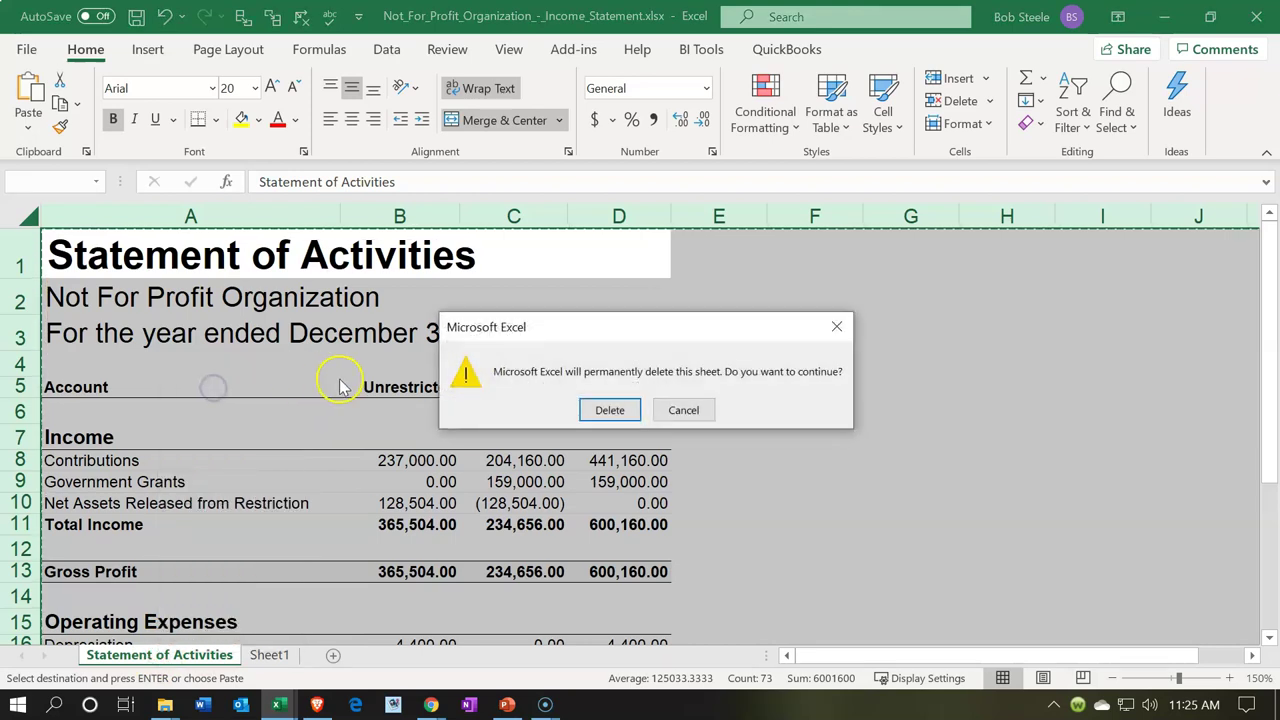
left_click(625, 410)
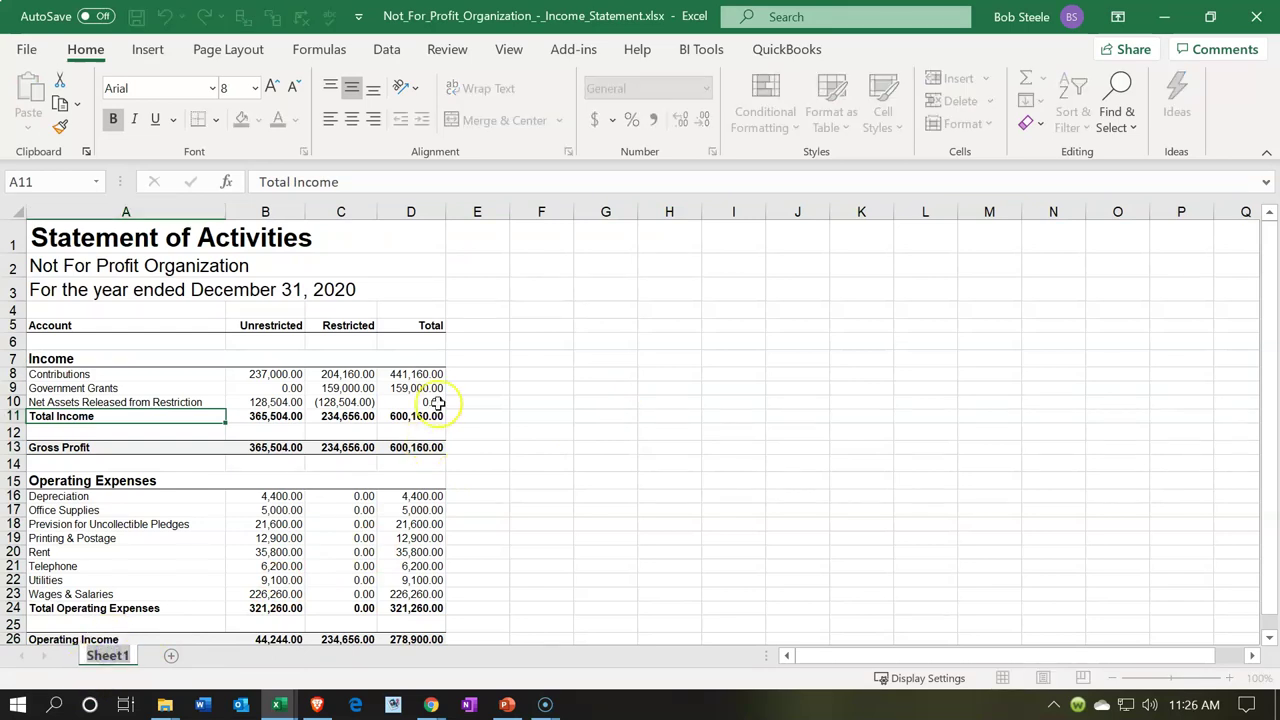
Rename the remaining worksheet as Stmt of Activities.
type("Stmt")
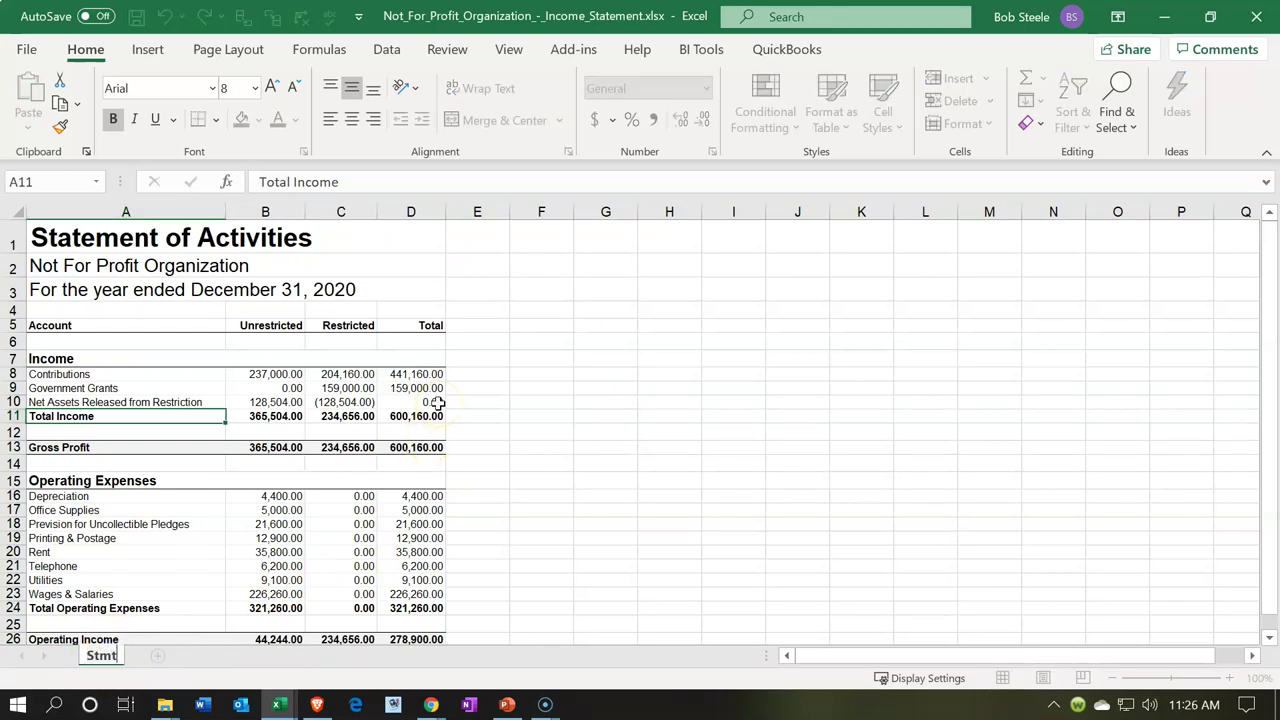
type(" of Activit")
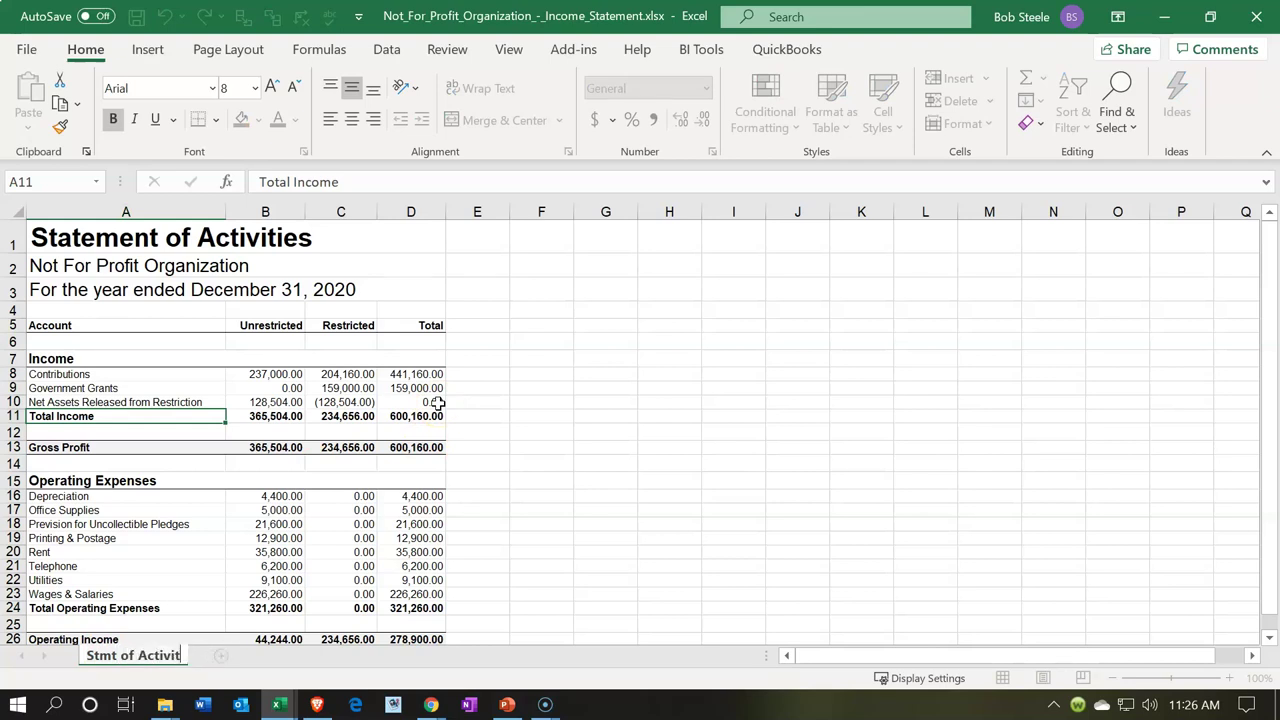
type("y")
key("BackSpace")
type("ies")
left_click(437, 402)
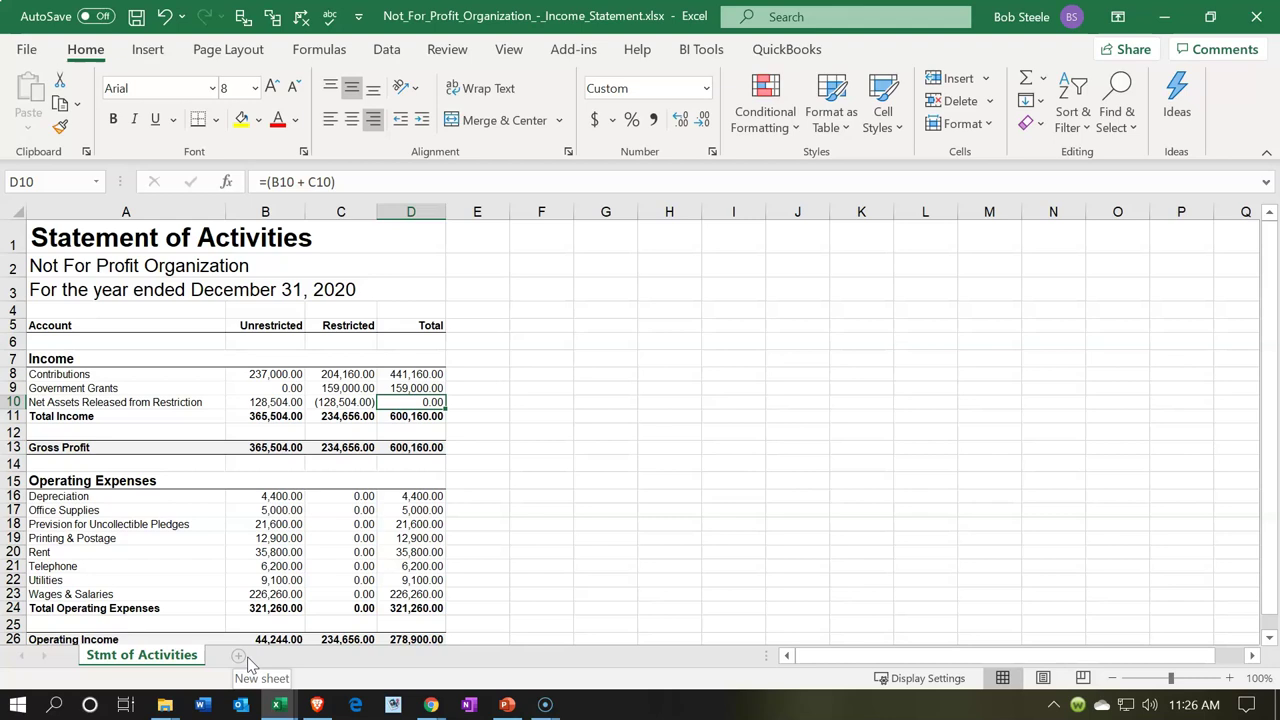
Close the Income Statement workbook with its changes saved and minimize the other open workbook to reach the Xero NFP folder.
left_click(268, 594)
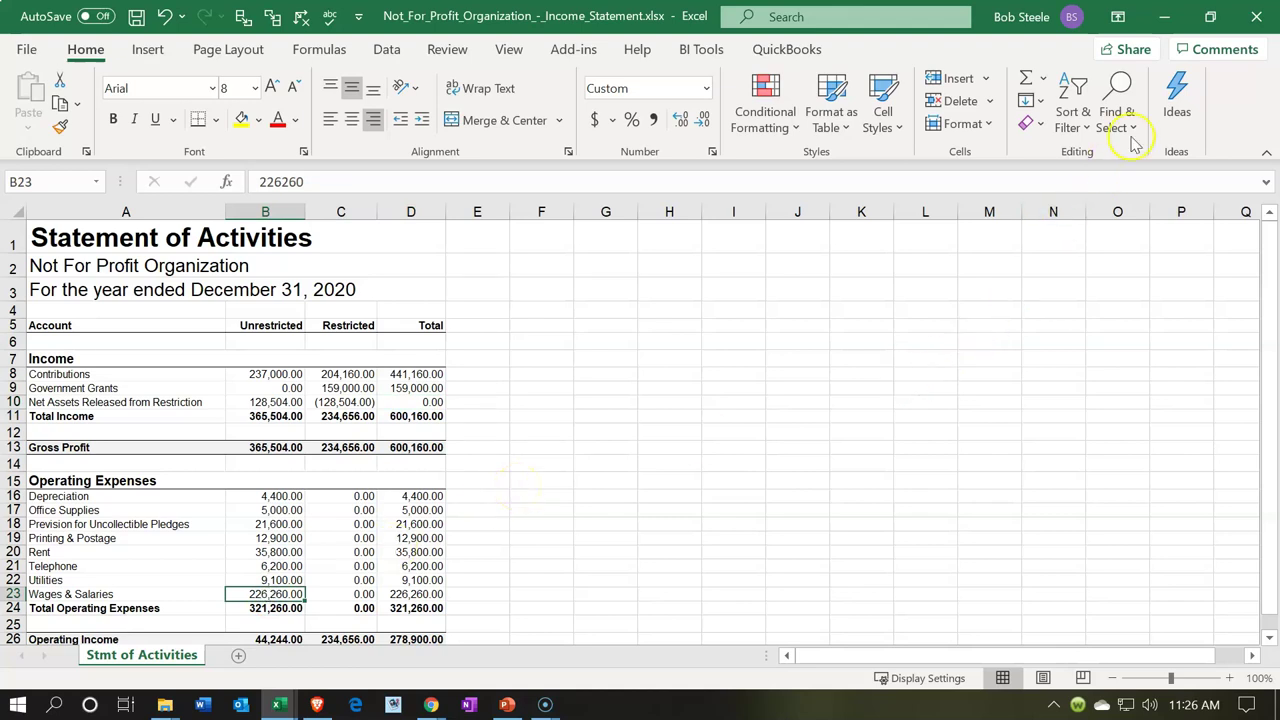
left_click(1262, 10)
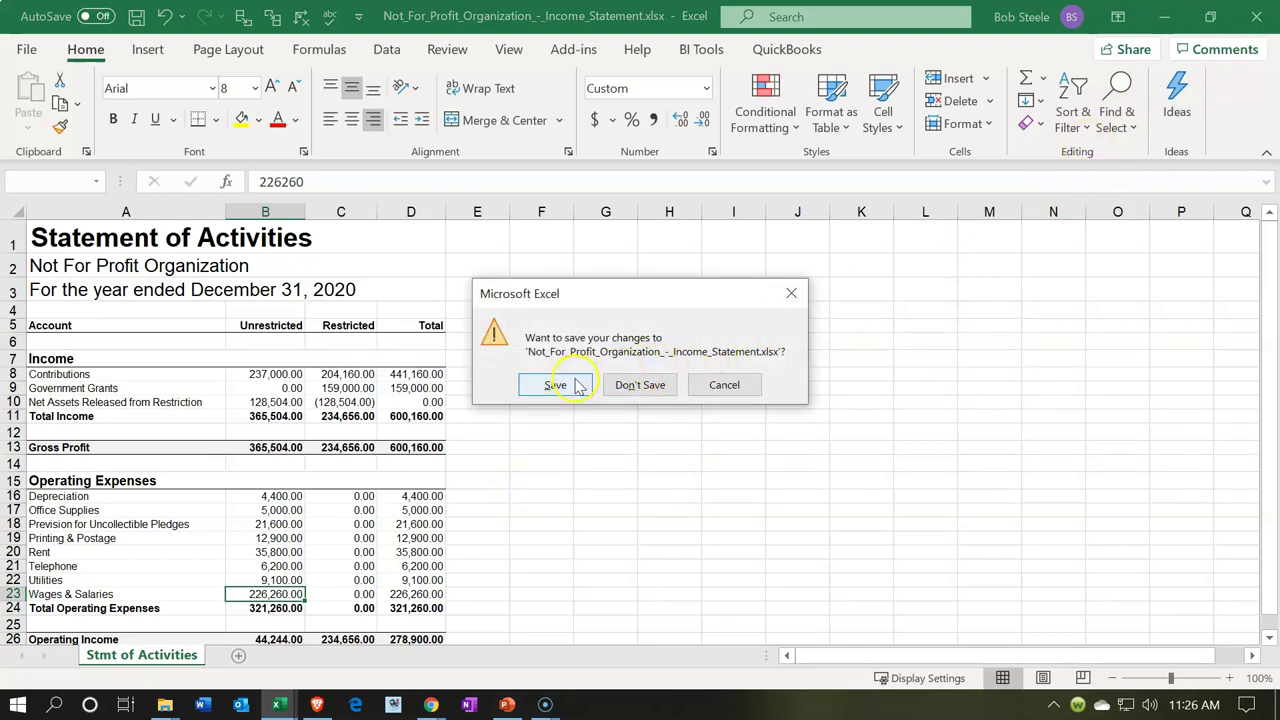
left_click(578, 387)
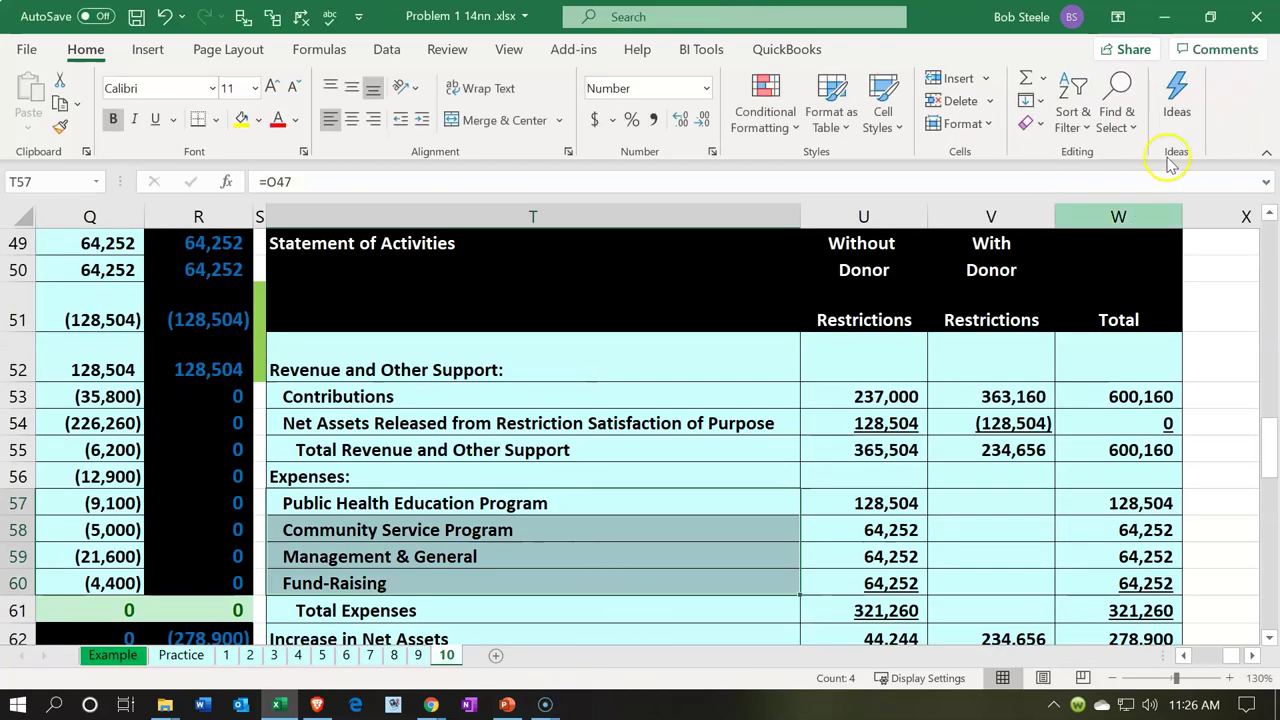
left_click(1164, 16)
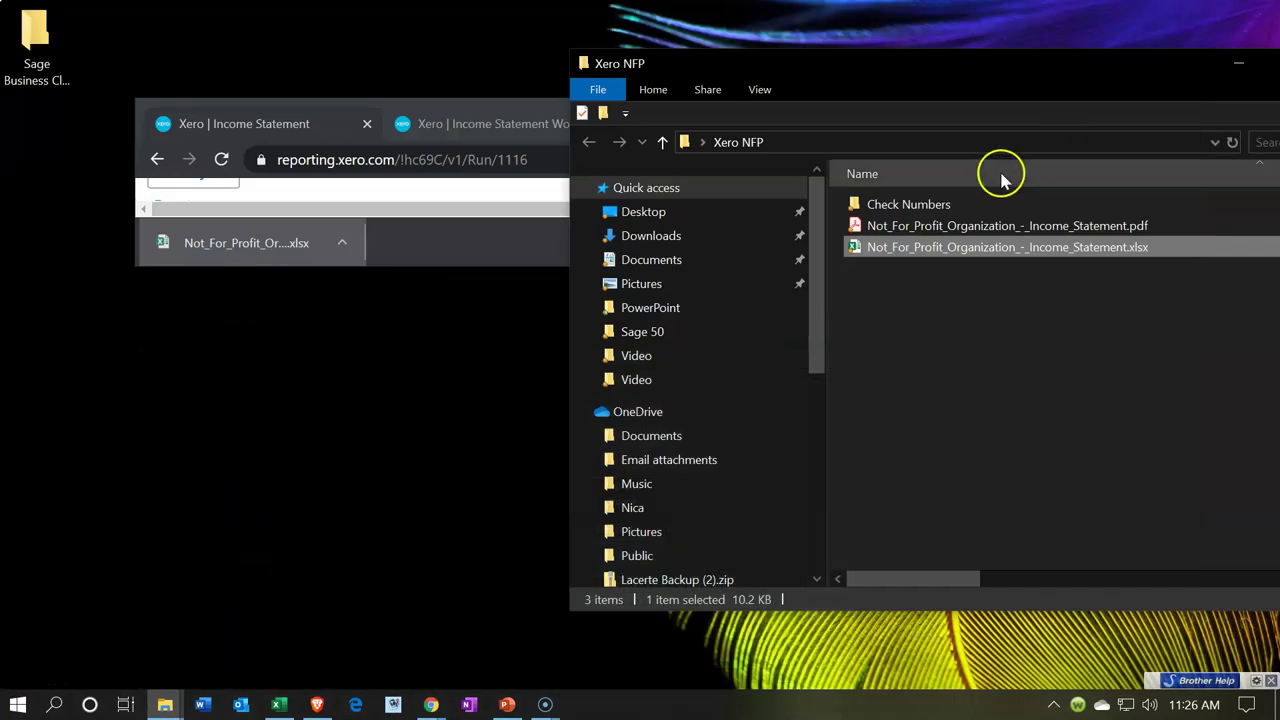
Rename the exported Income Statement Excel file in the Xero NFP folder as Financial Statements.xlsx.
double_click(907, 250)
right_click(904, 245)
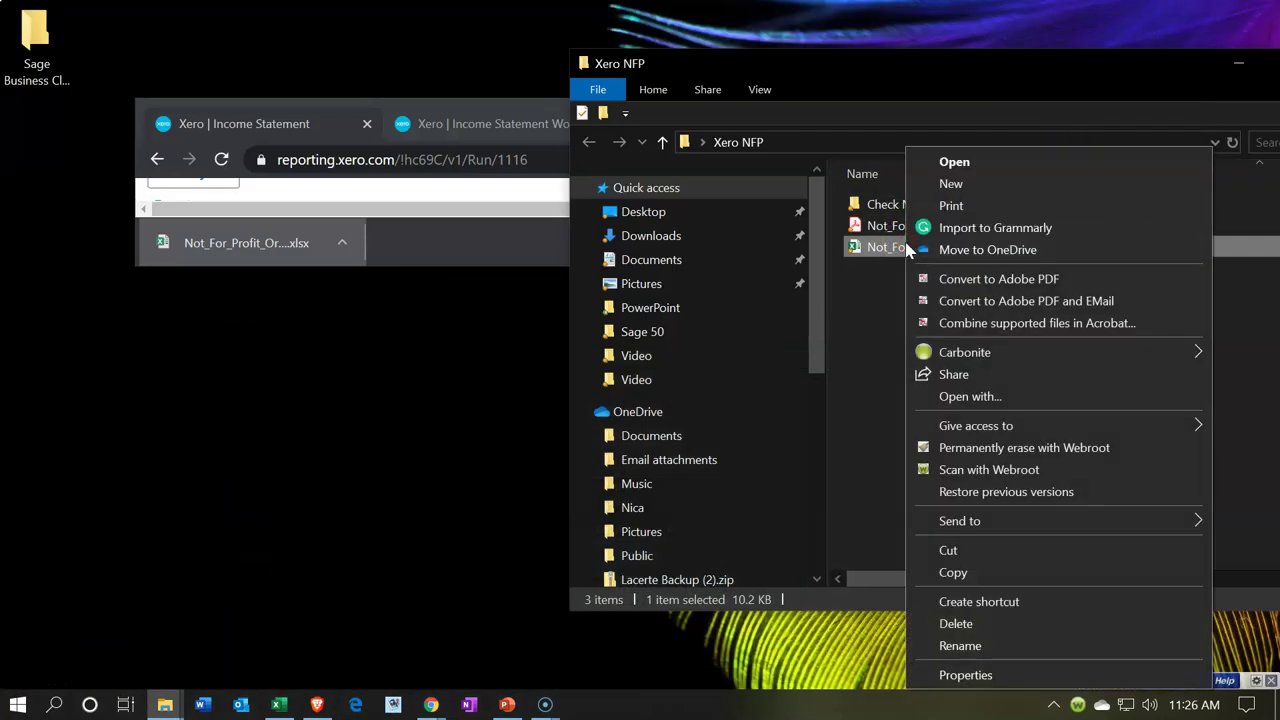
left_click(950, 646)
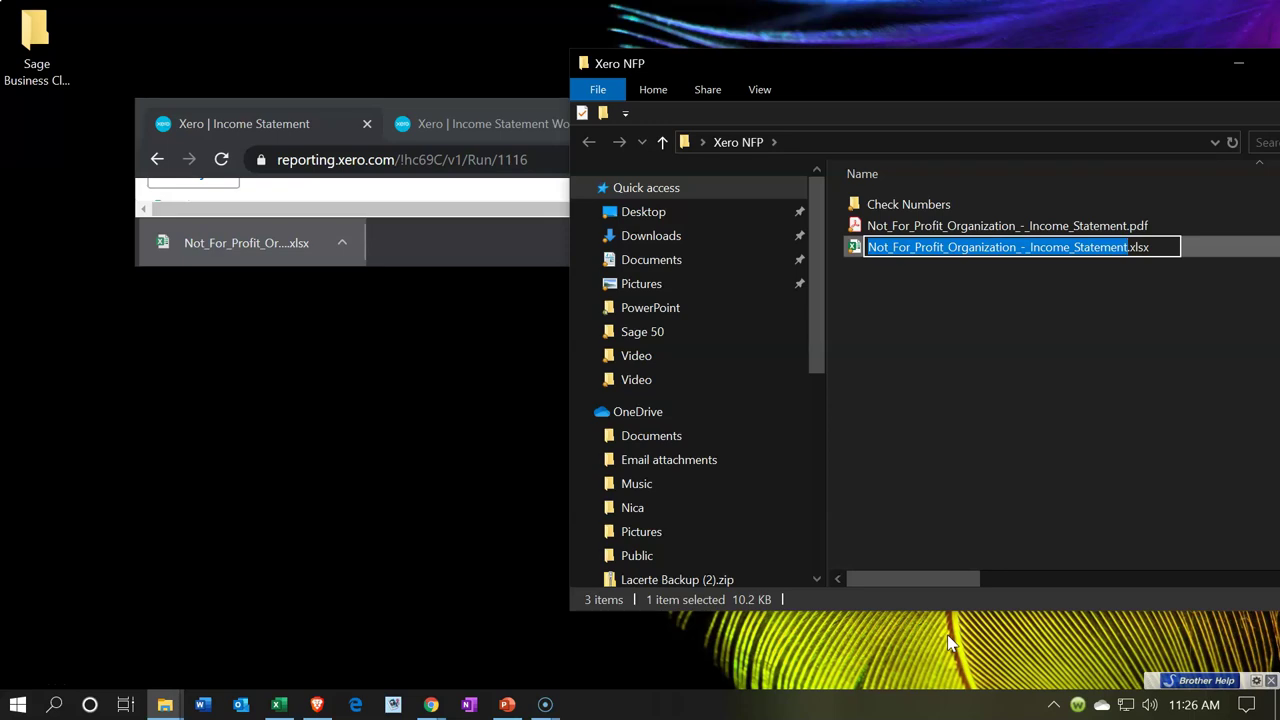
type("Financial Statements")
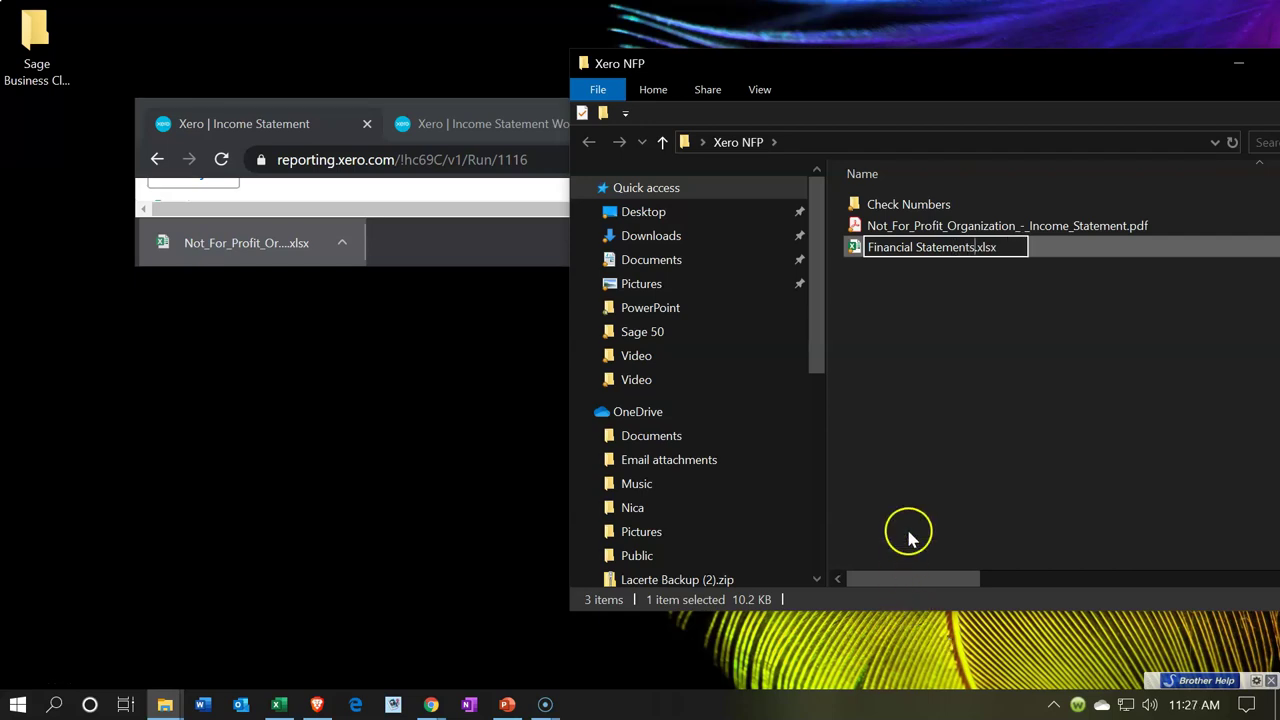
left_click(930, 422)
Rename the Income Statement PDF in the Xero NFP folder as Stmt of Activities.pdf.
left_click(920, 228)
right_click(926, 238)
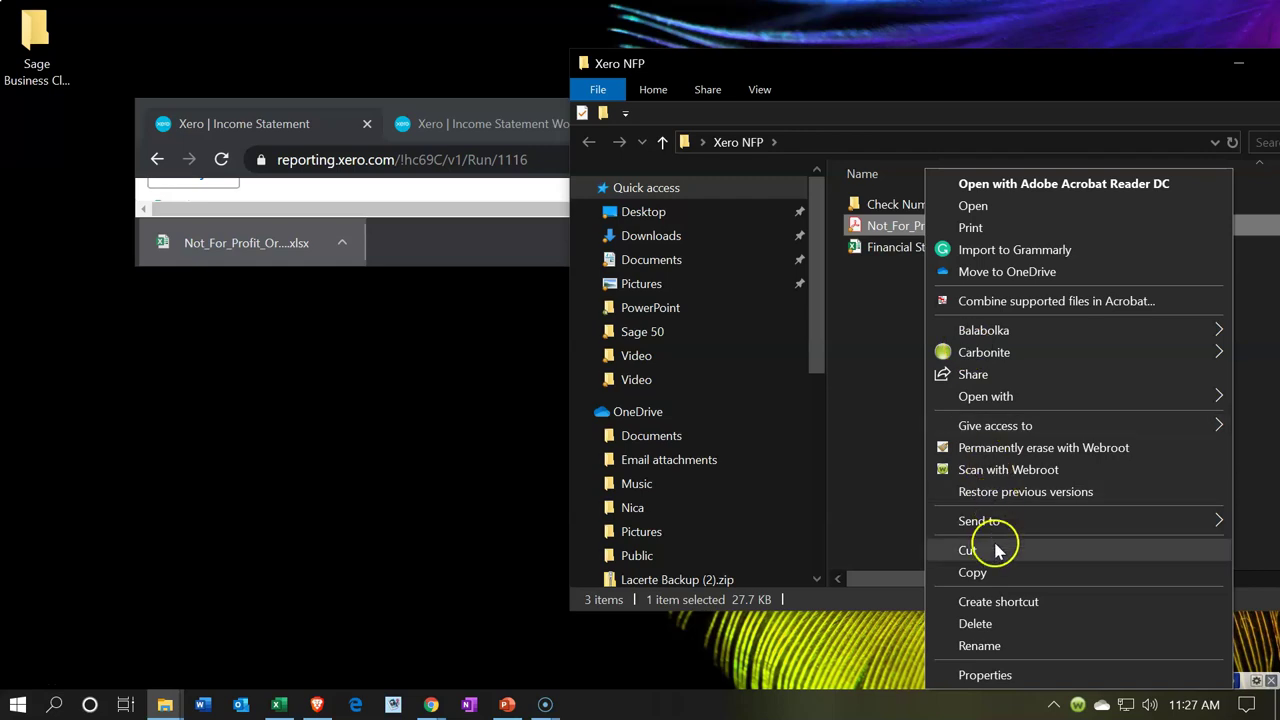
left_click(979, 646)
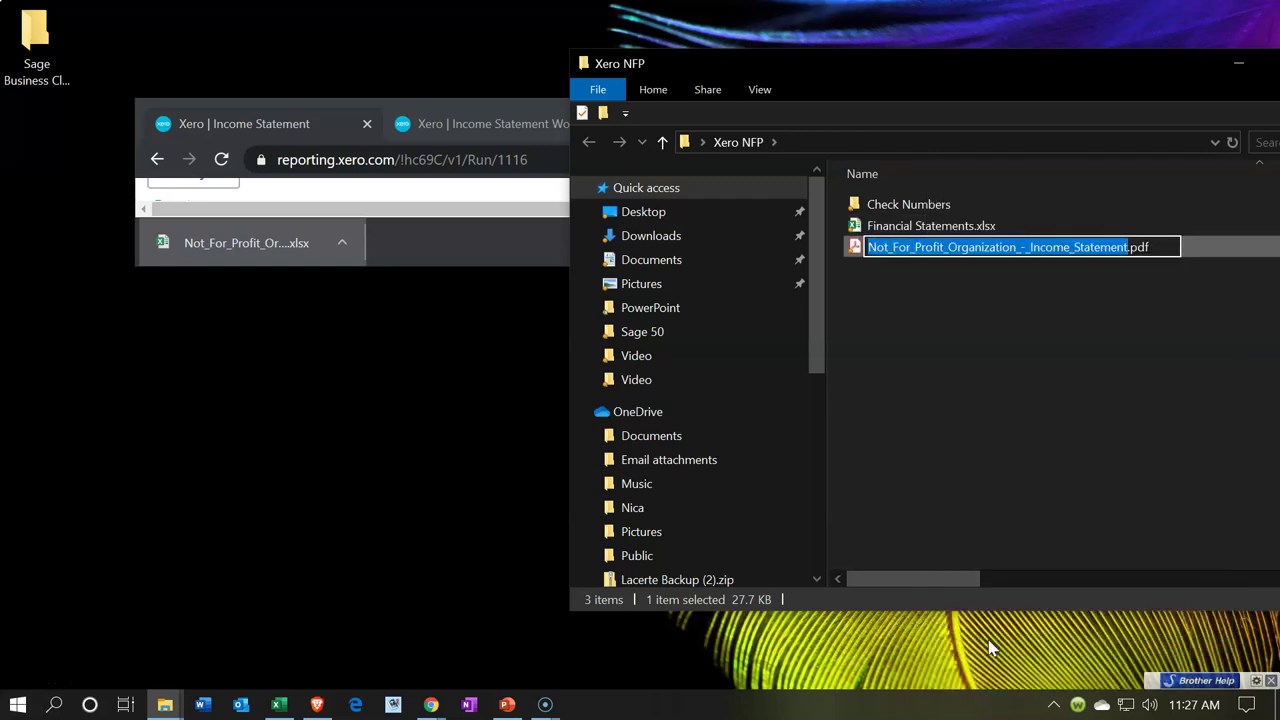
key("Right")
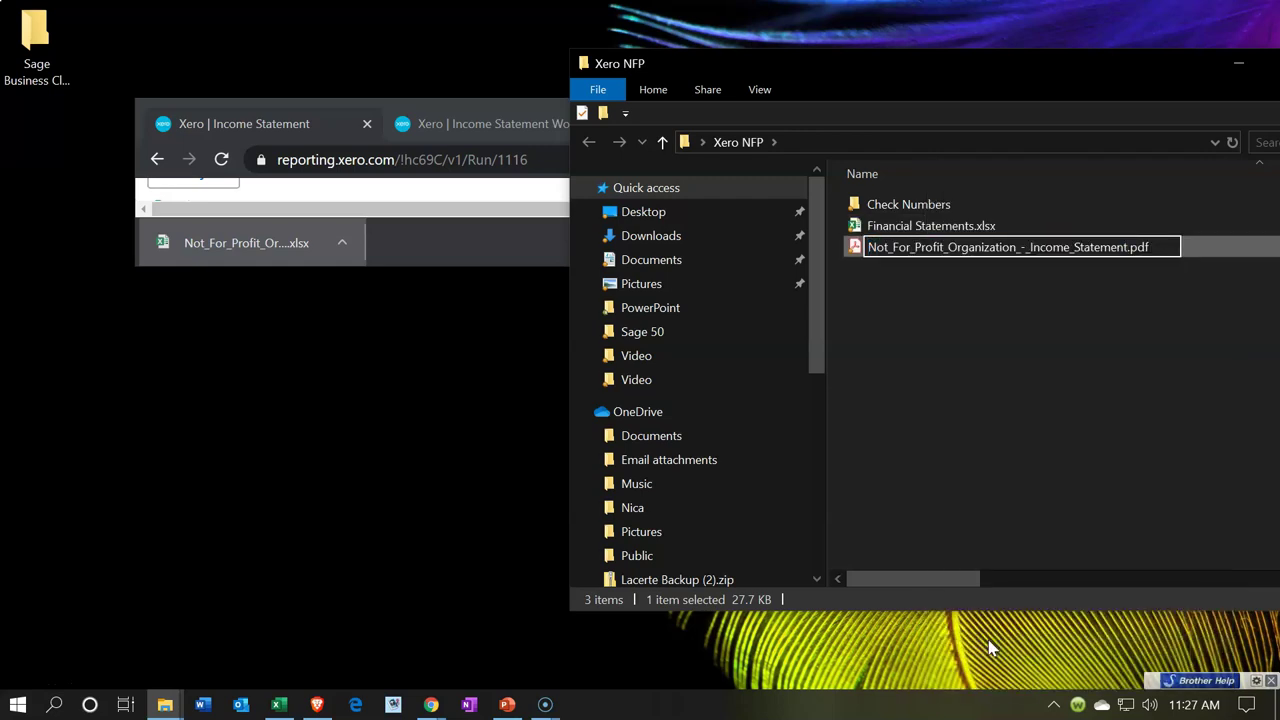
key("BackSpace")
key("BackSpace")
key("BackSpace")
key("BackSpace")
key("BackSpace")
key("BackSpace")
key("BackSpace")
key("BackSpace")
key("BackSpace")
key("BackSpace")
key("BackSpace")
key("BackSpace")
key("BackSpace")
key("BackSpace")
key("BackSpace")
key("BackSpace")
key("BackSpace")
key("BackSpace")
key("BackSpace")
key("BackSpace")
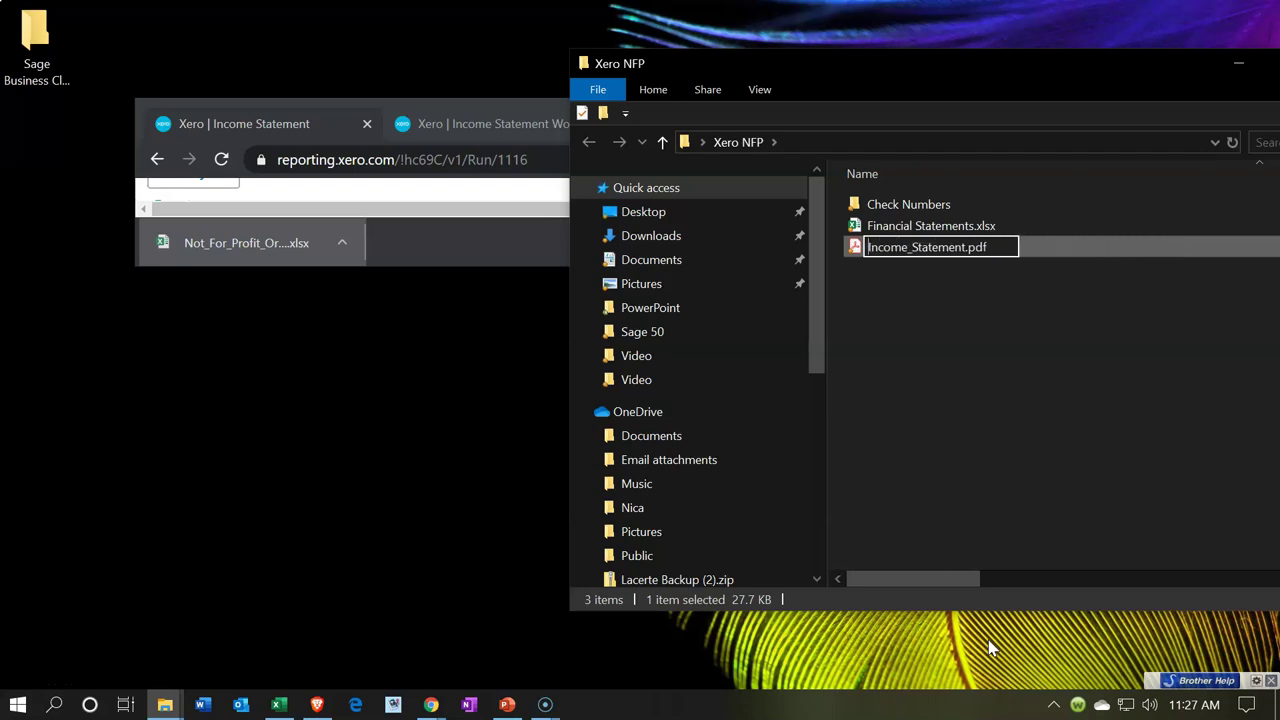
key("BackSpace")
key("BackSpace")
key("BackSpace")
key("BackSpace")
key("BackSpace")
key("BackSpace")
key("BackSpace")
key("BackSpace")
key("BackSpace")
key("BackSpace")
key("BackSpace")
key("BackSpace")
key("BackSpace")
key("BackSpace")
key("BackSpace")
key("BackSpace")
type("Stmt of Activities")
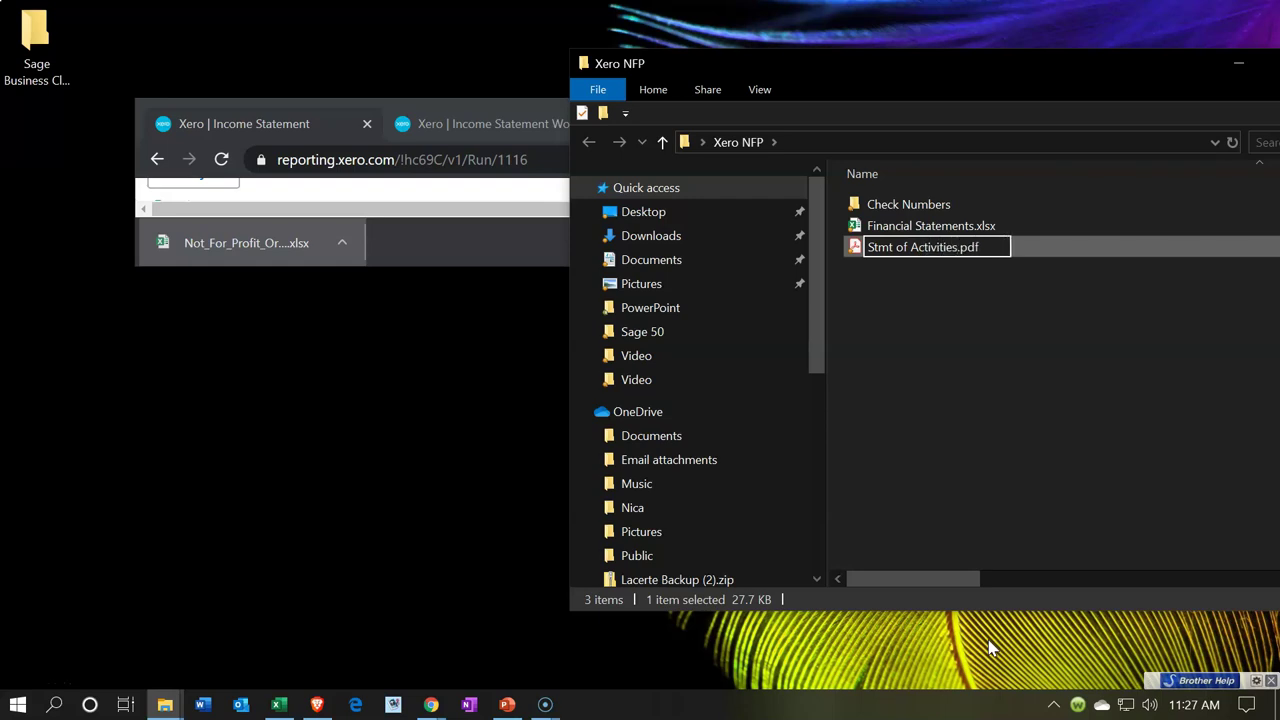
left_click(960, 457)
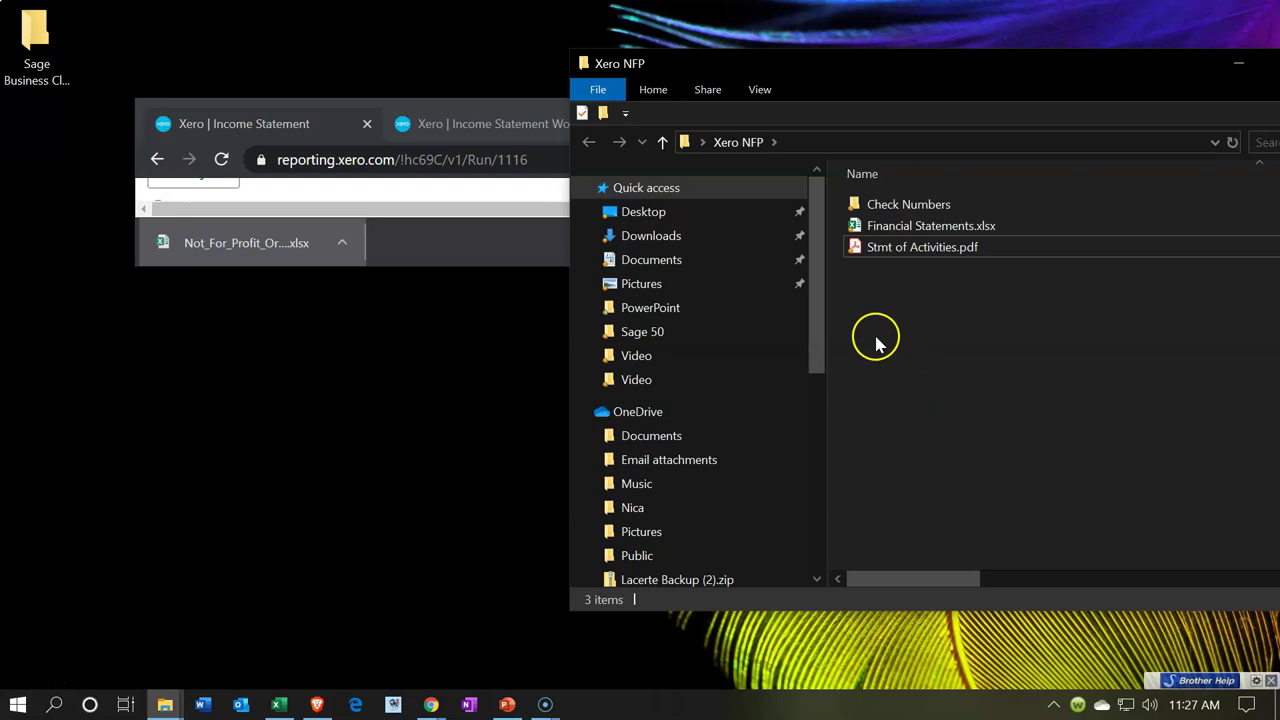
Switch to Xero in the maximized browser and save the report as a custom report named Statement of Activities.
left_click(518, 262)
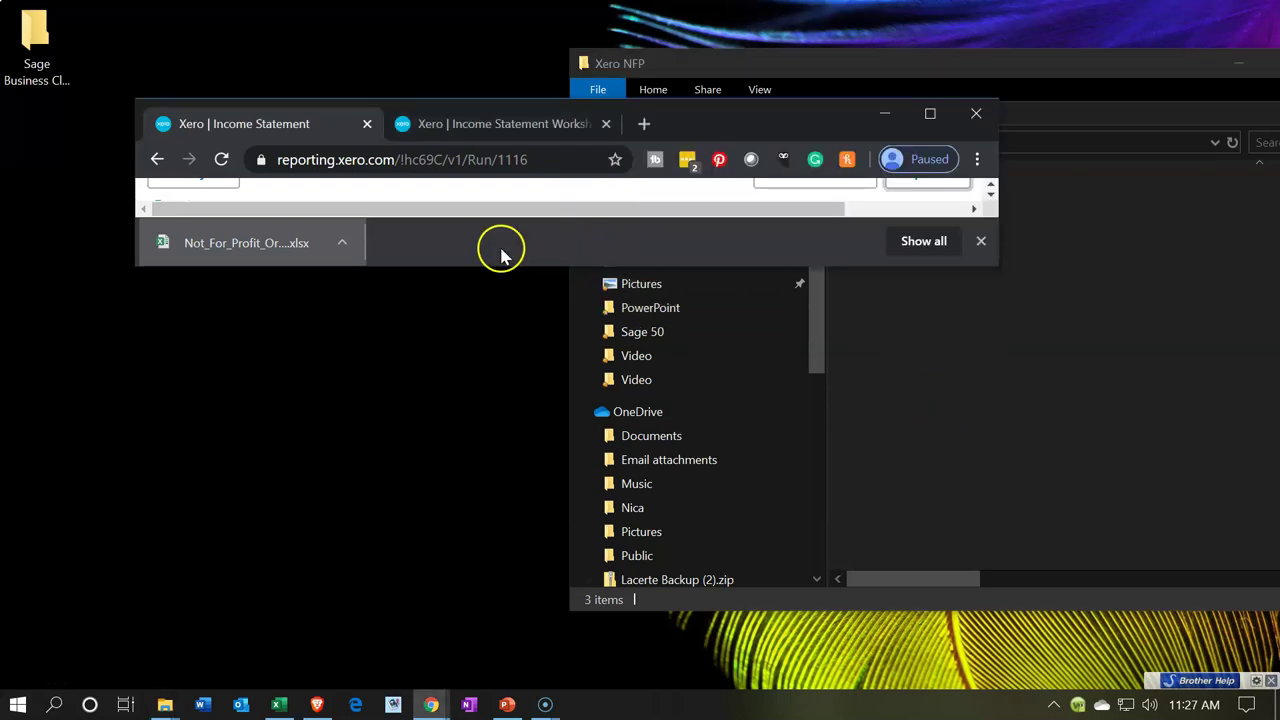
left_click(932, 114)
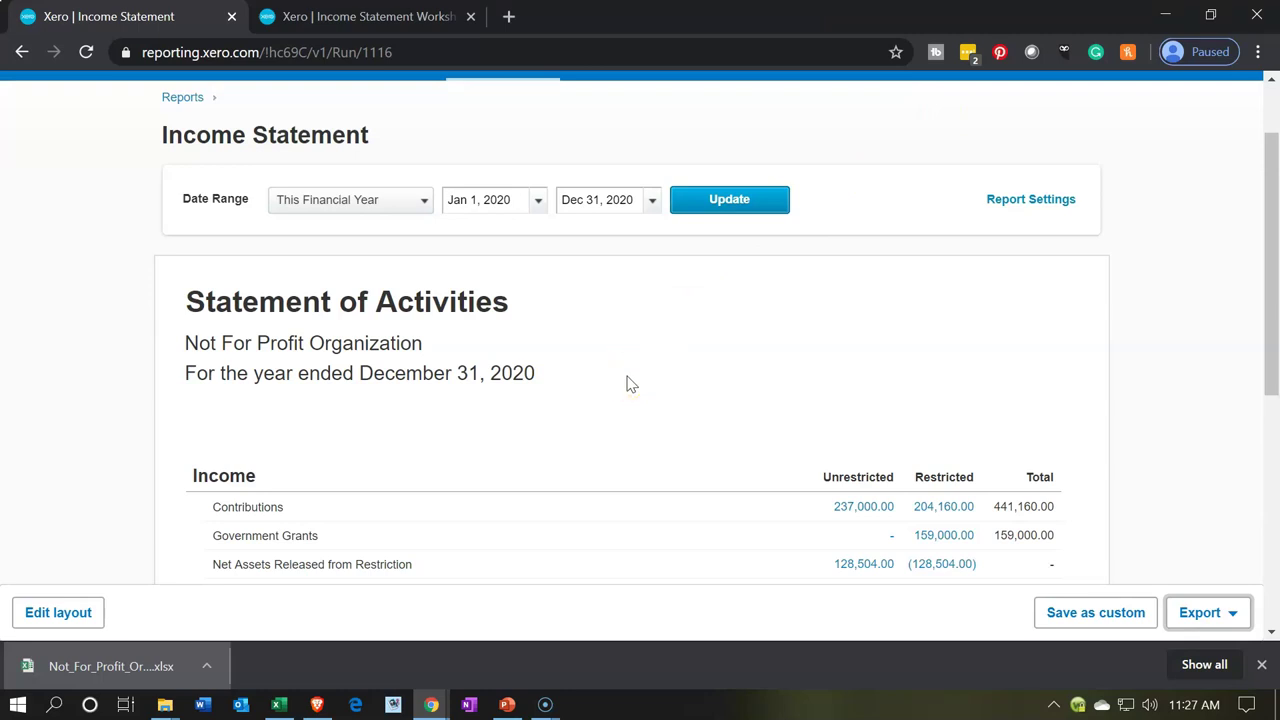
scroll(631, 384, "down", 1)
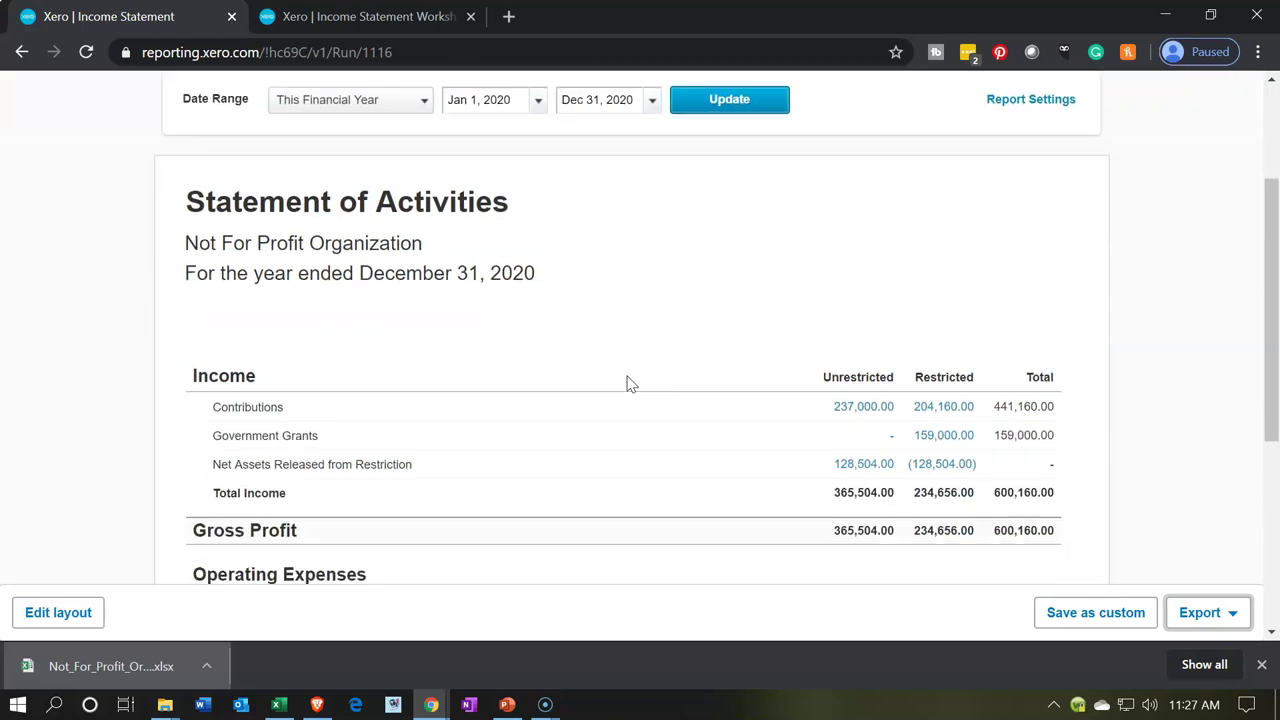
left_click(1050, 625)
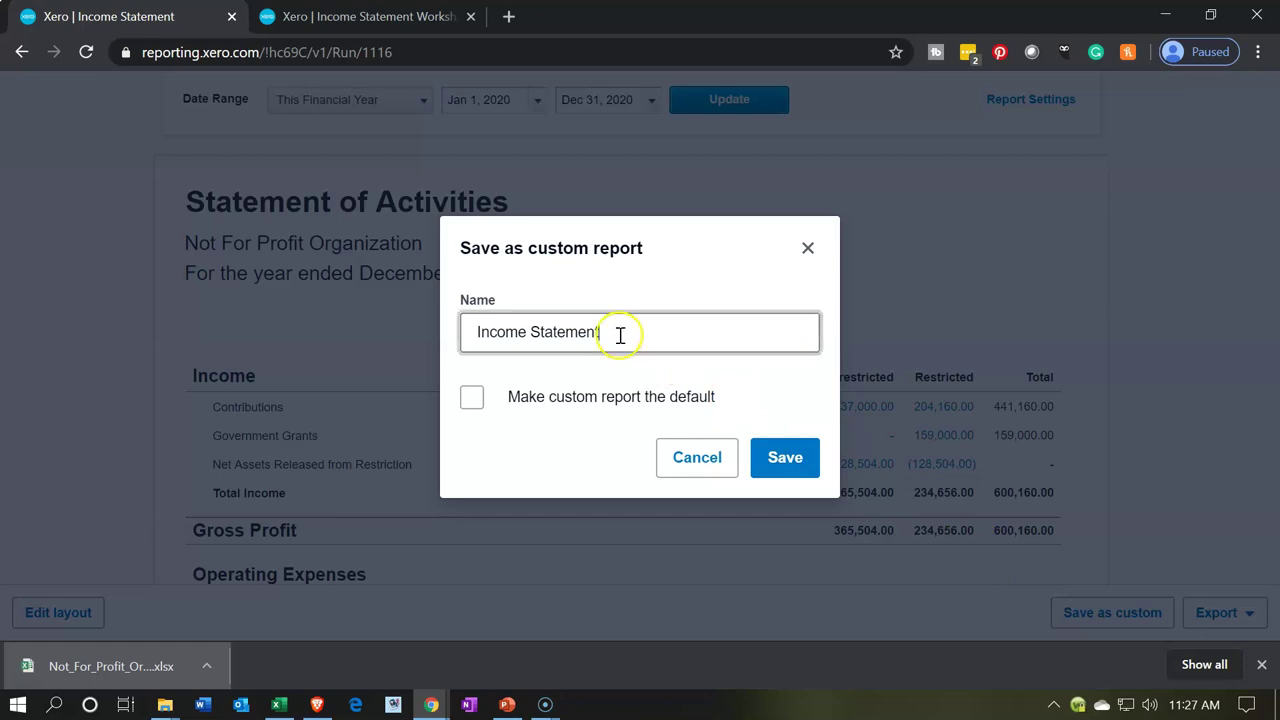
left_click_drag(617, 334, 244, 332)
type("S")
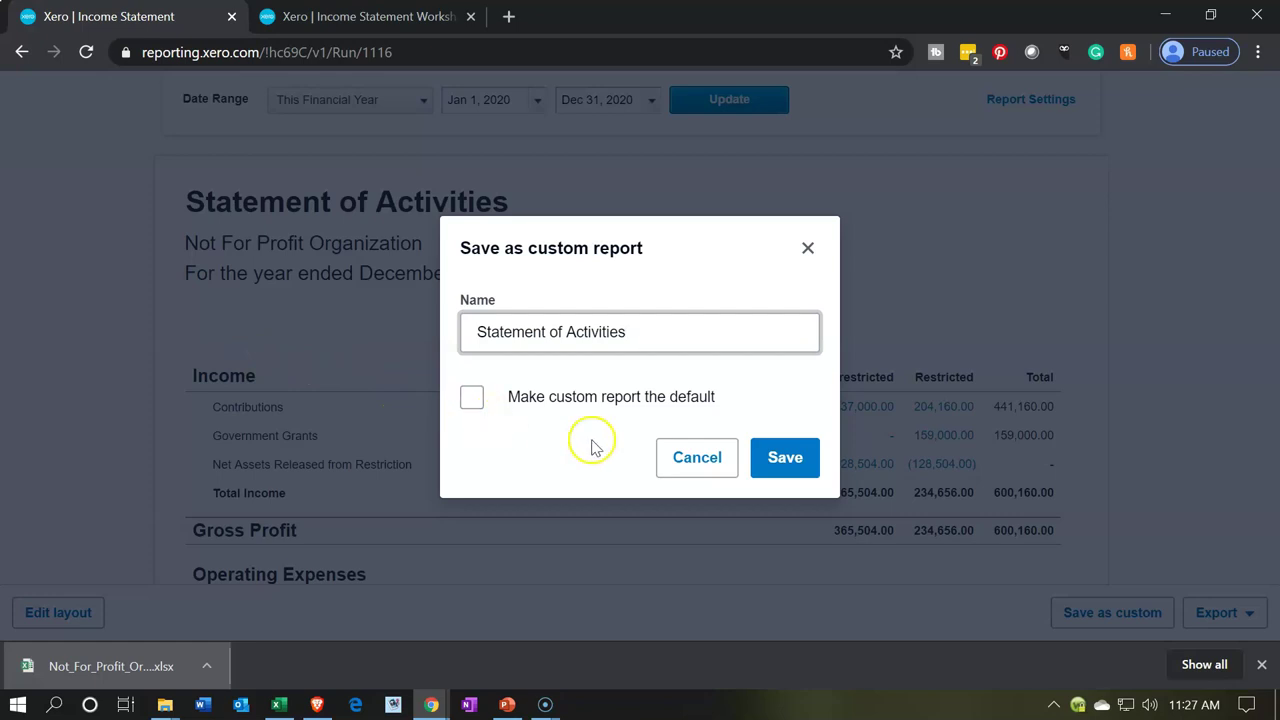
left_click(793, 470)
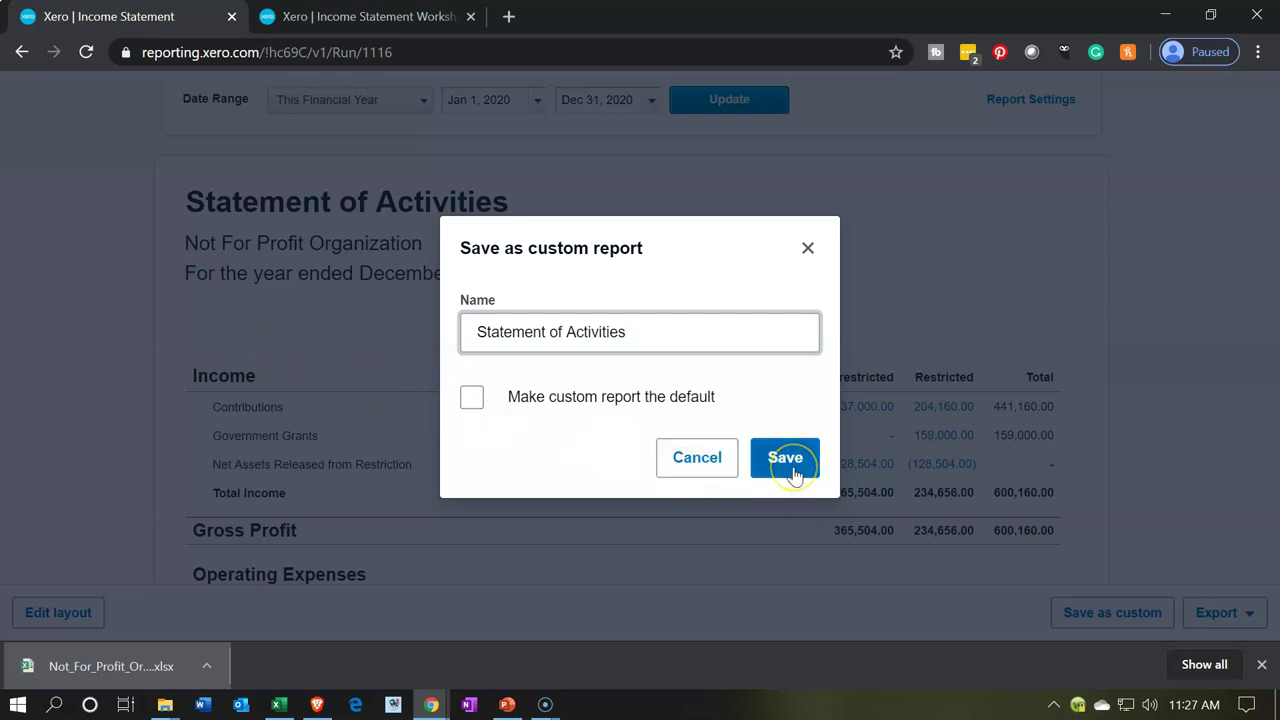
left_click(795, 472)
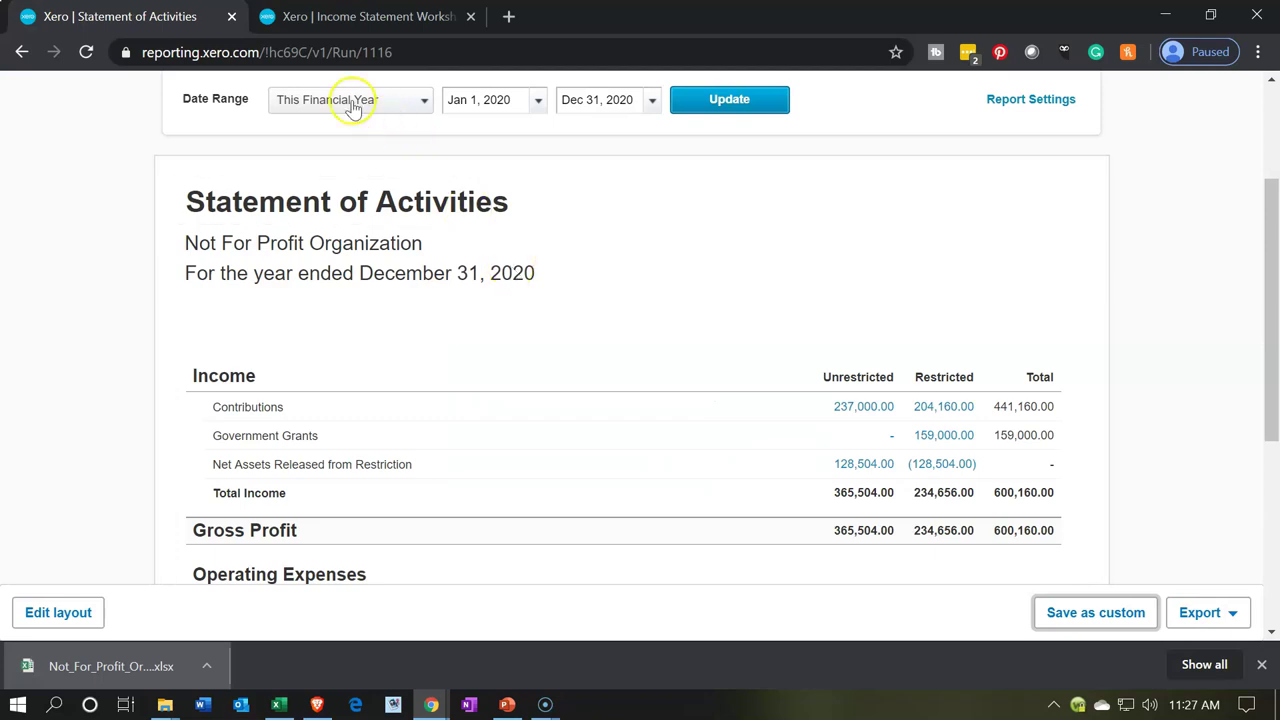
From the Income Statement Worksheet page, go to the custom reports list and locate the Statement of Activities entry.
left_click(338, 20)
scroll(278, 363, "up", 4)
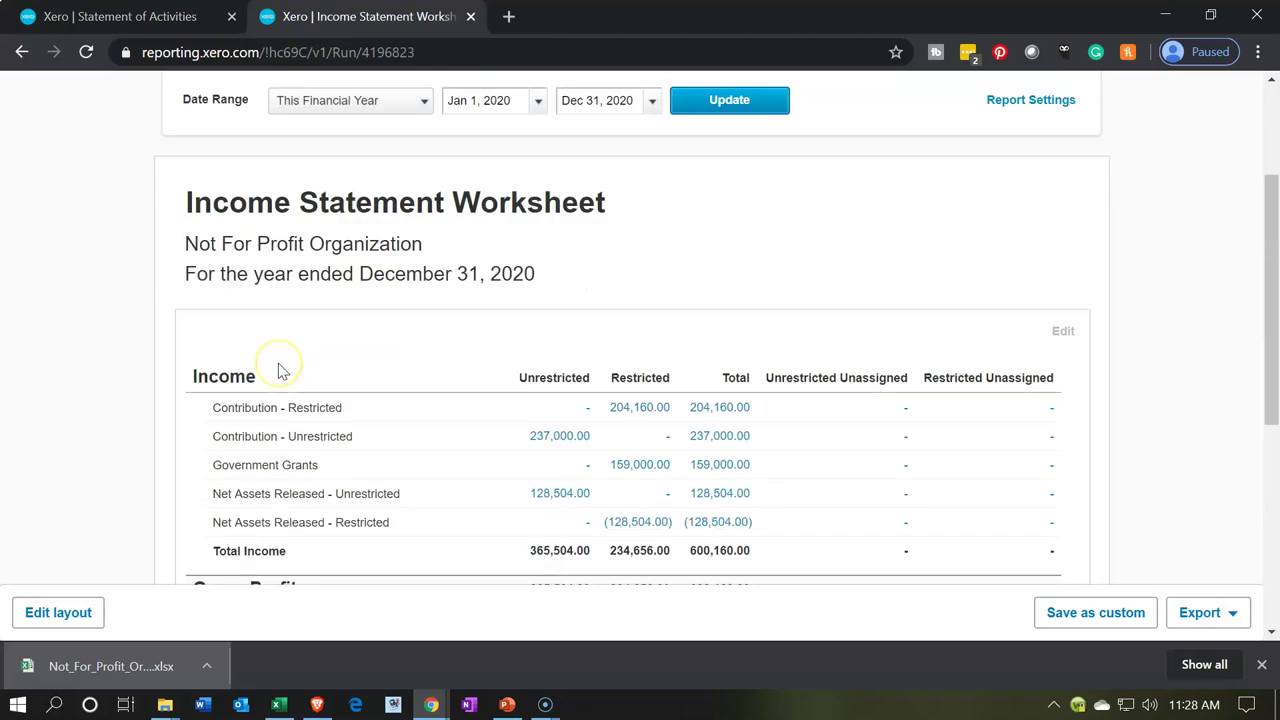
left_click(478, 160)
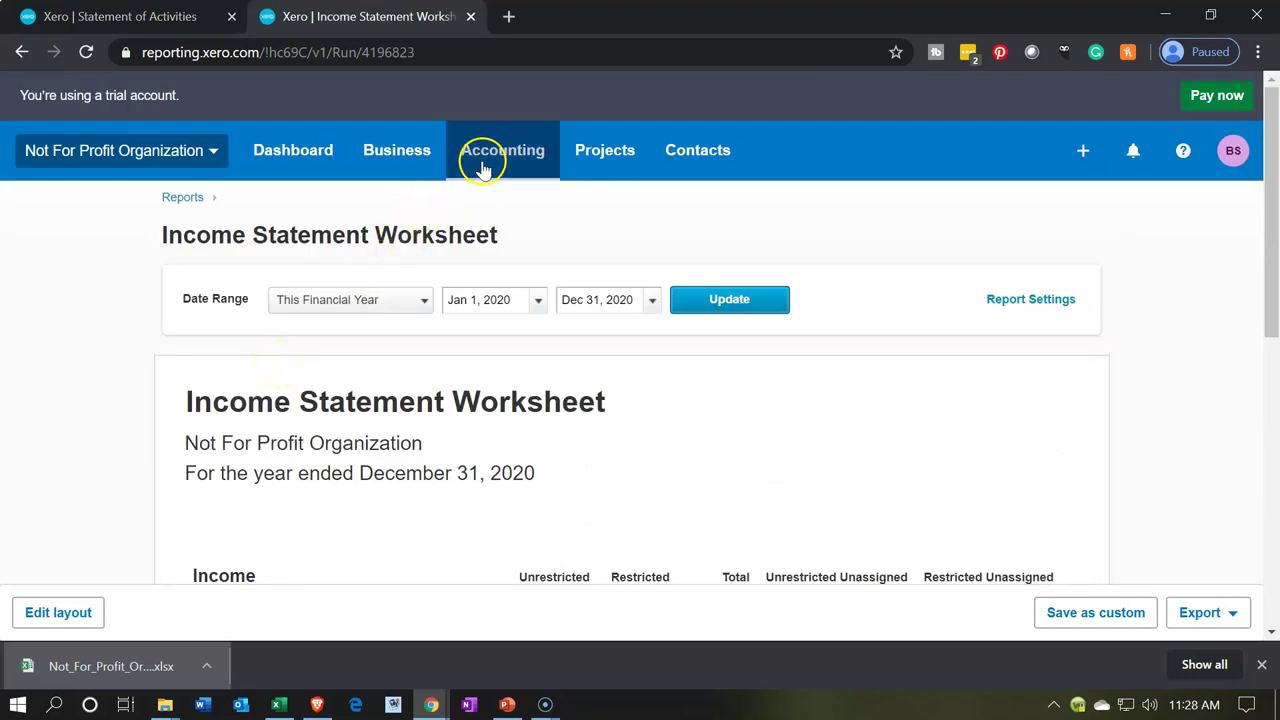
left_click(493, 256)
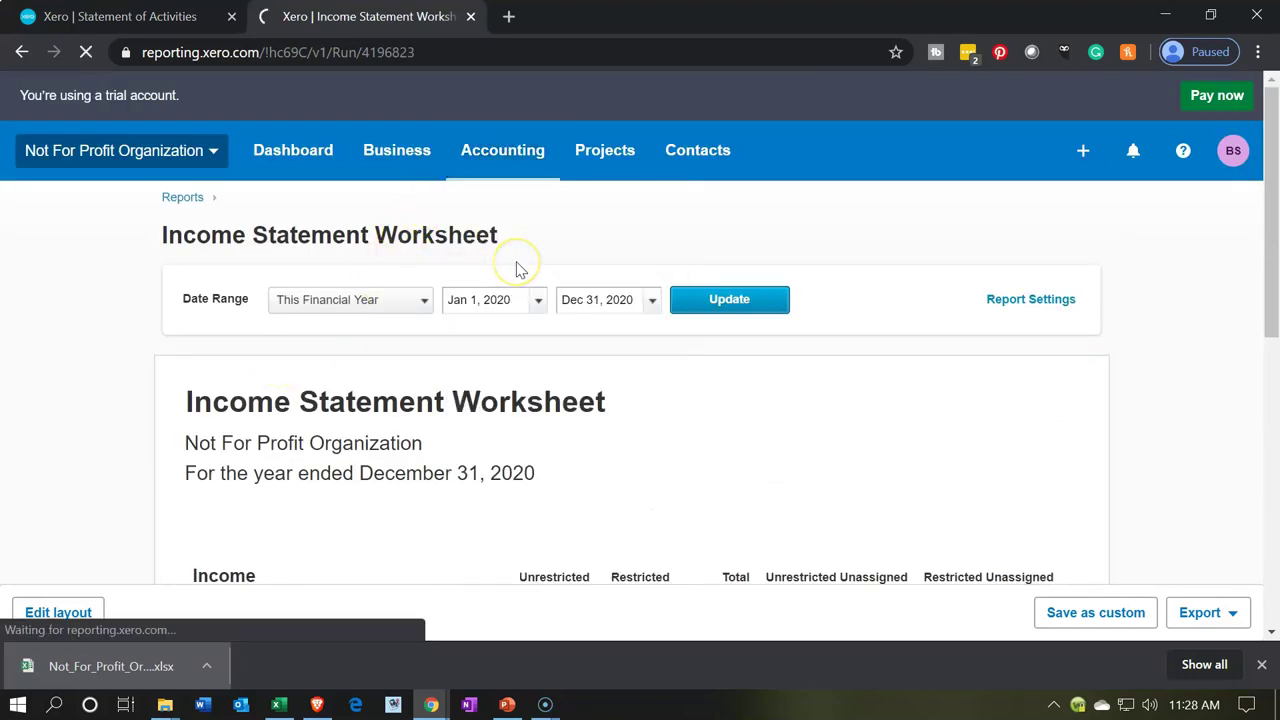
left_click(446, 238)
left_click(389, 216)
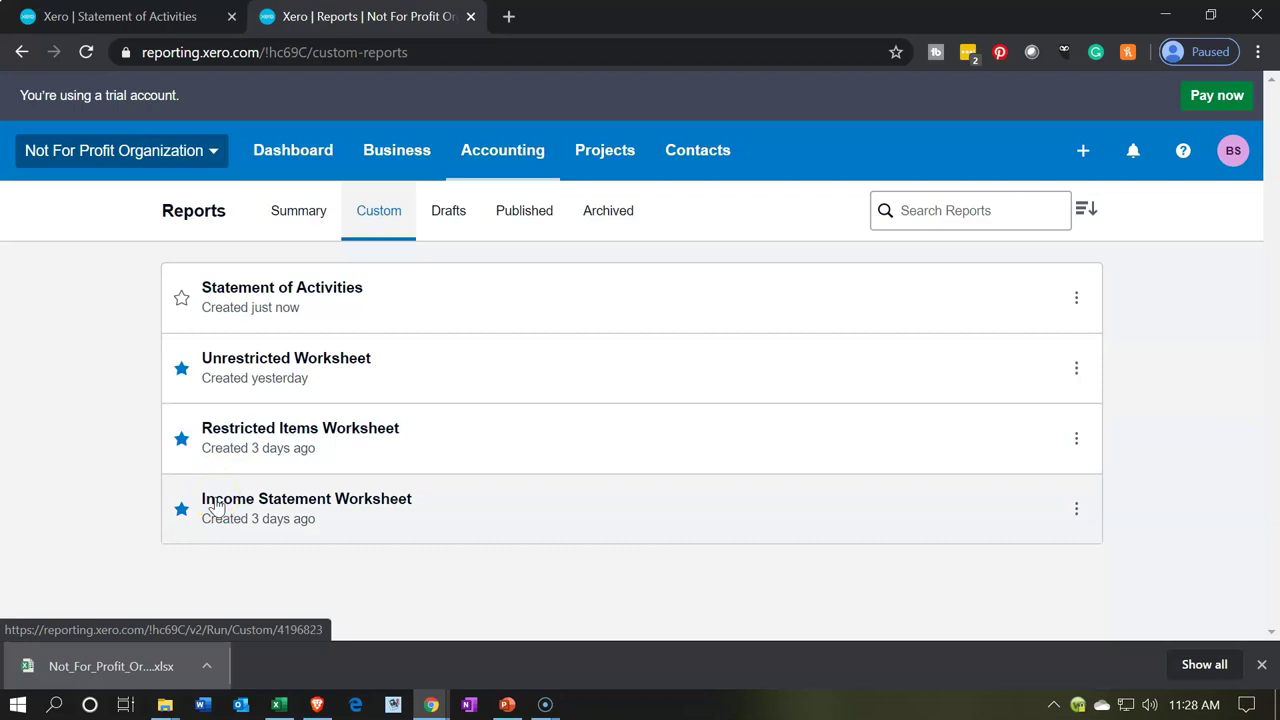
left_click(300, 286)
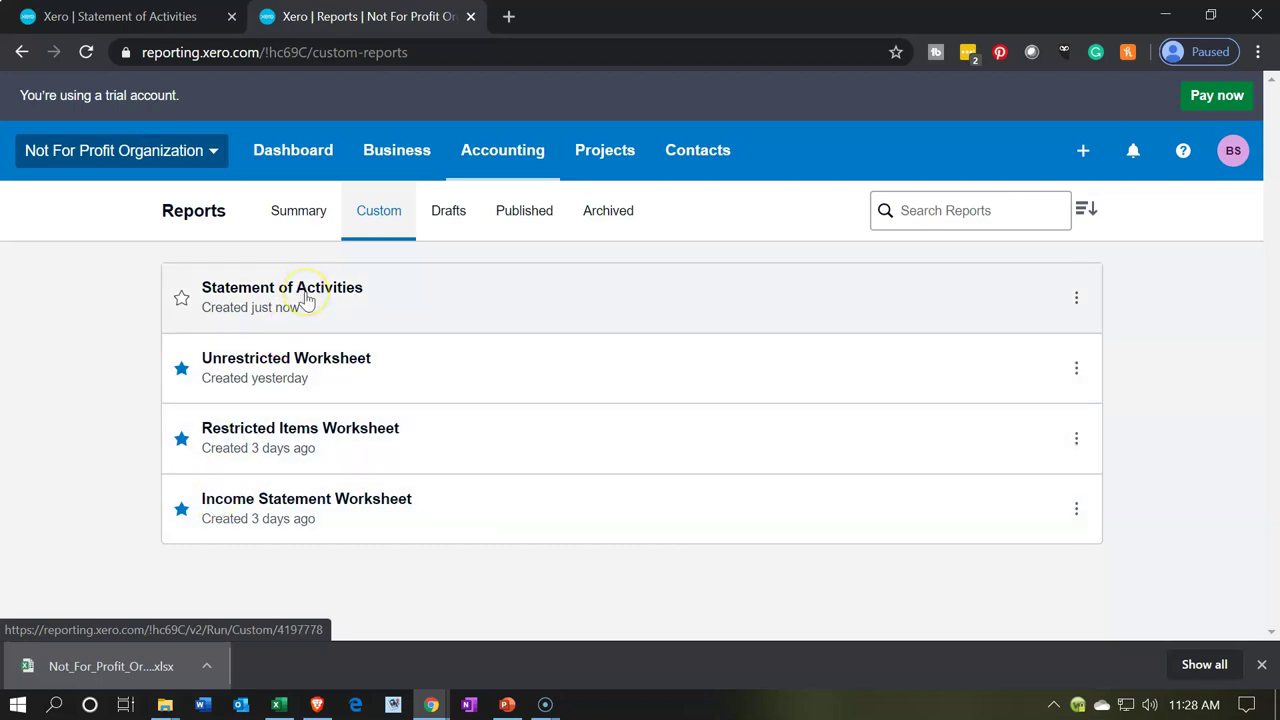
Return to the open Statement of Activities report and review its income and operating expense lines.
left_click(155, 18)
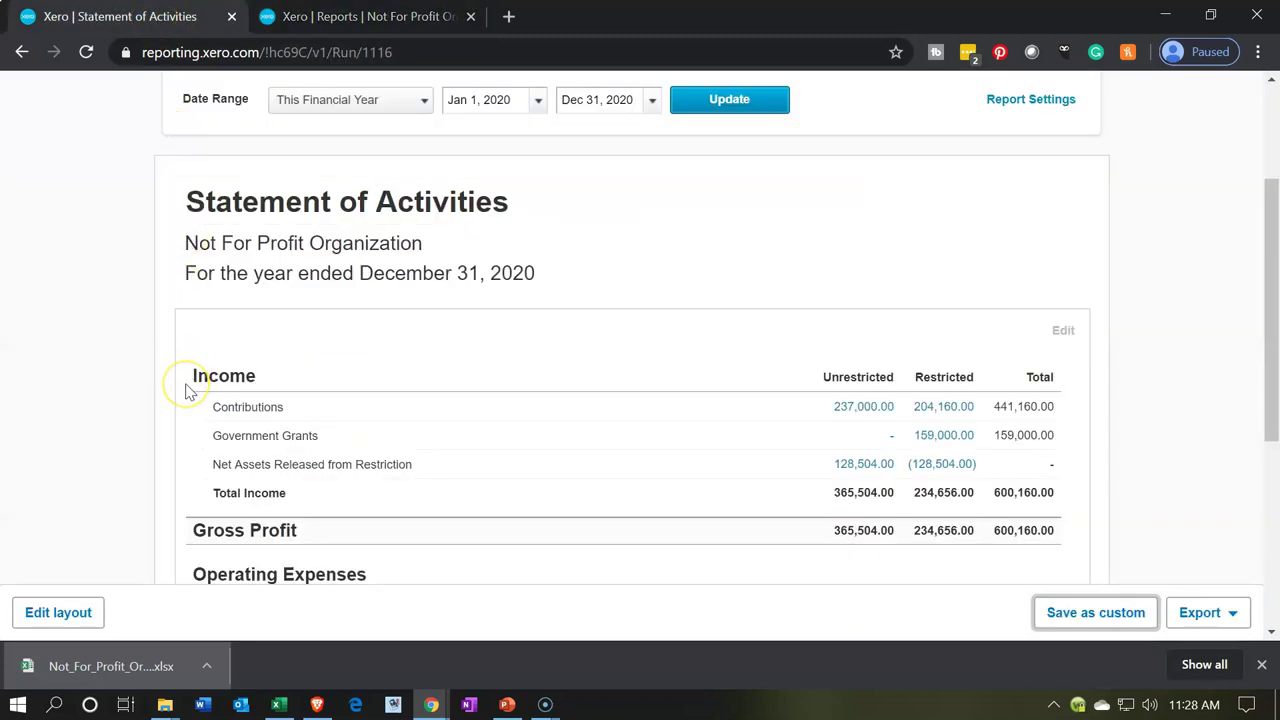
scroll(189, 391, "down", 1)
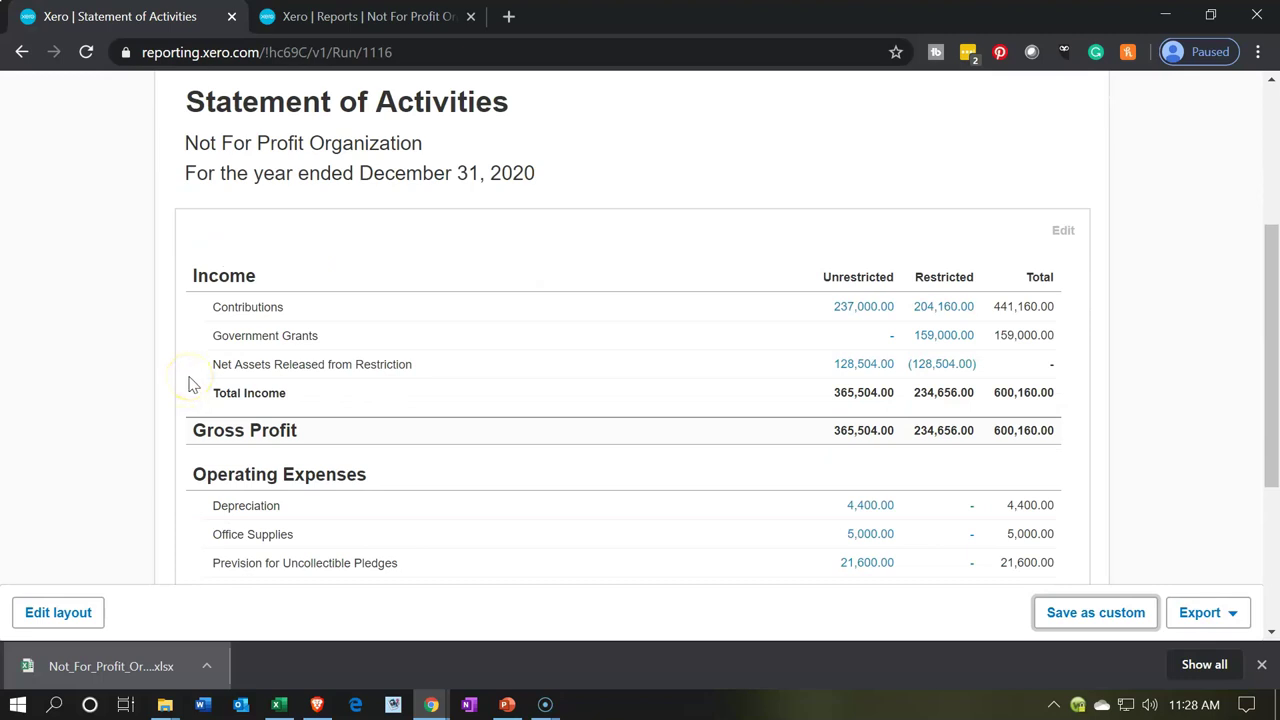
scroll(190, 388, "down", 1)
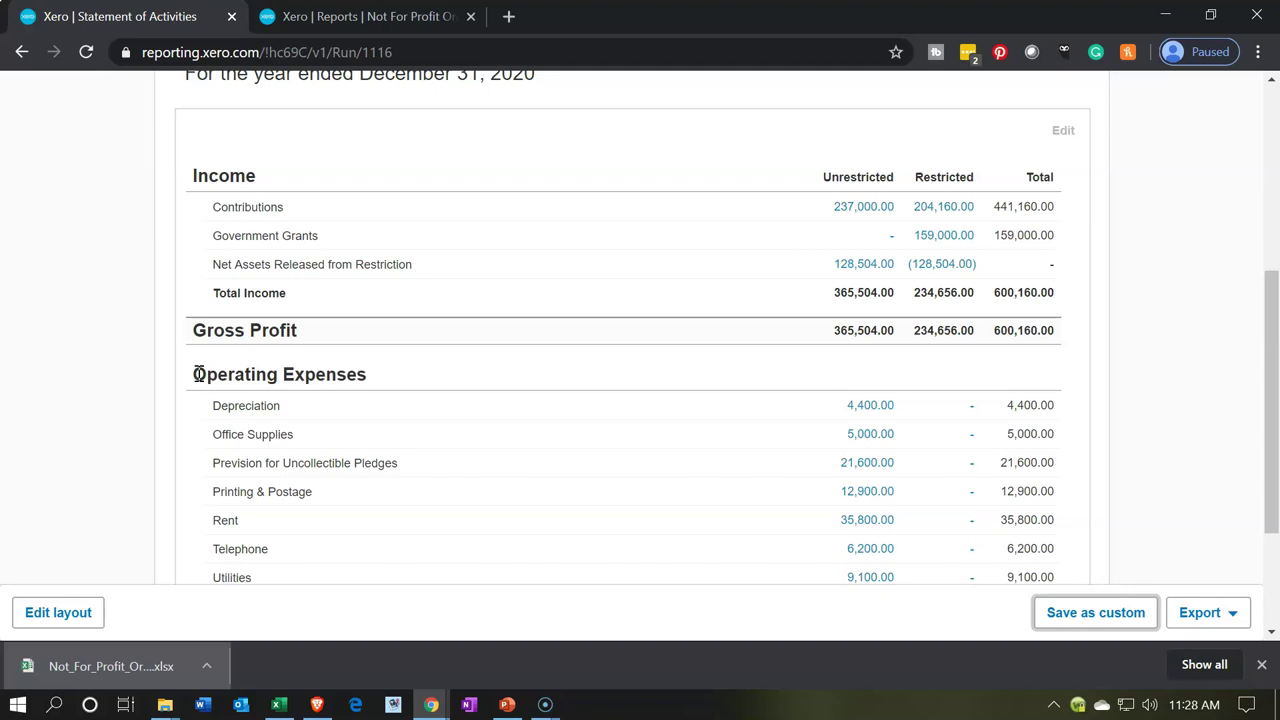
Compare the expense and net income lines of the Xero report with the Statement of Activities in the Problem 1 14nn Excel workbook.
left_click(280, 705)
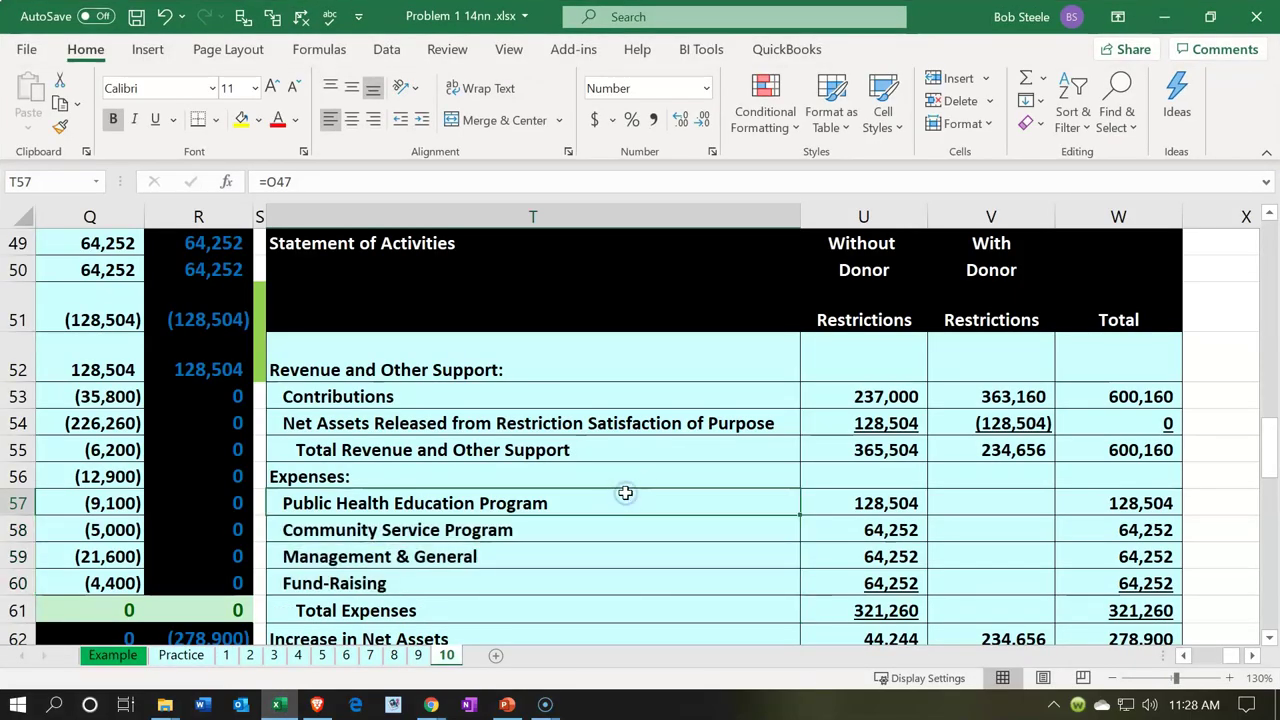
scroll(625, 493, "down", 1)
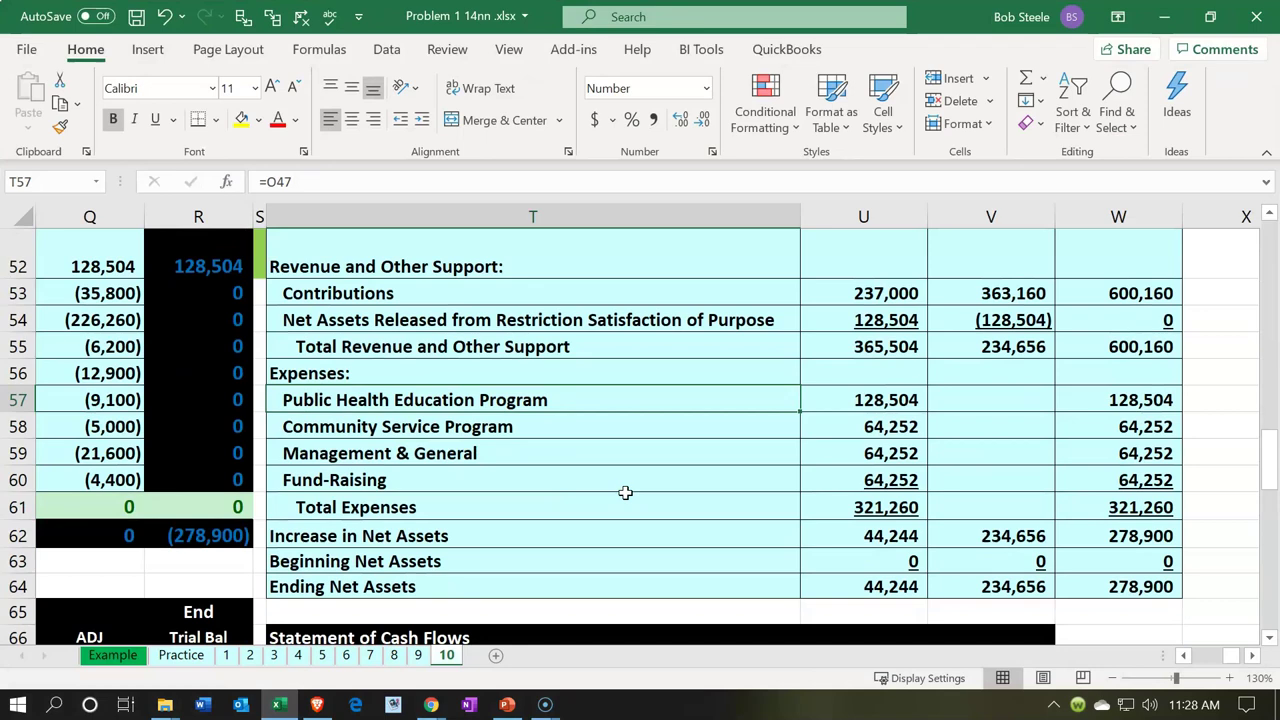
left_click(281, 705)
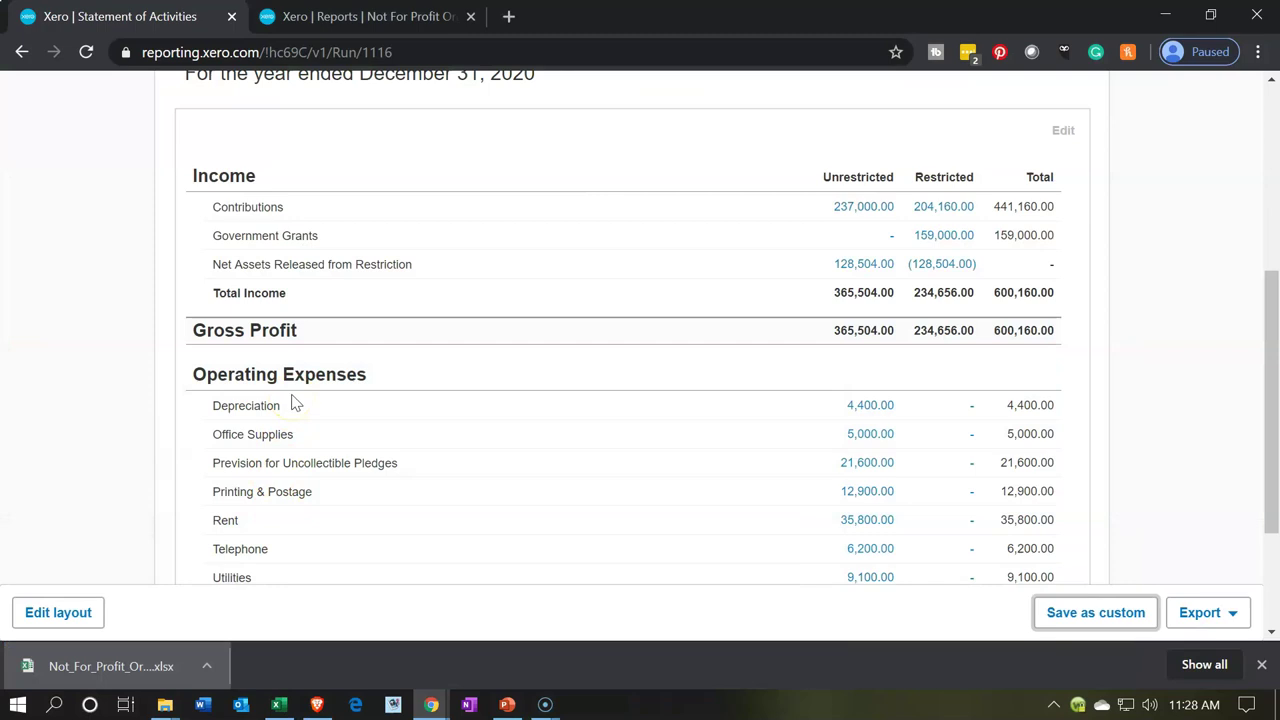
scroll(296, 403, "down", 2)
left_click(296, 482)
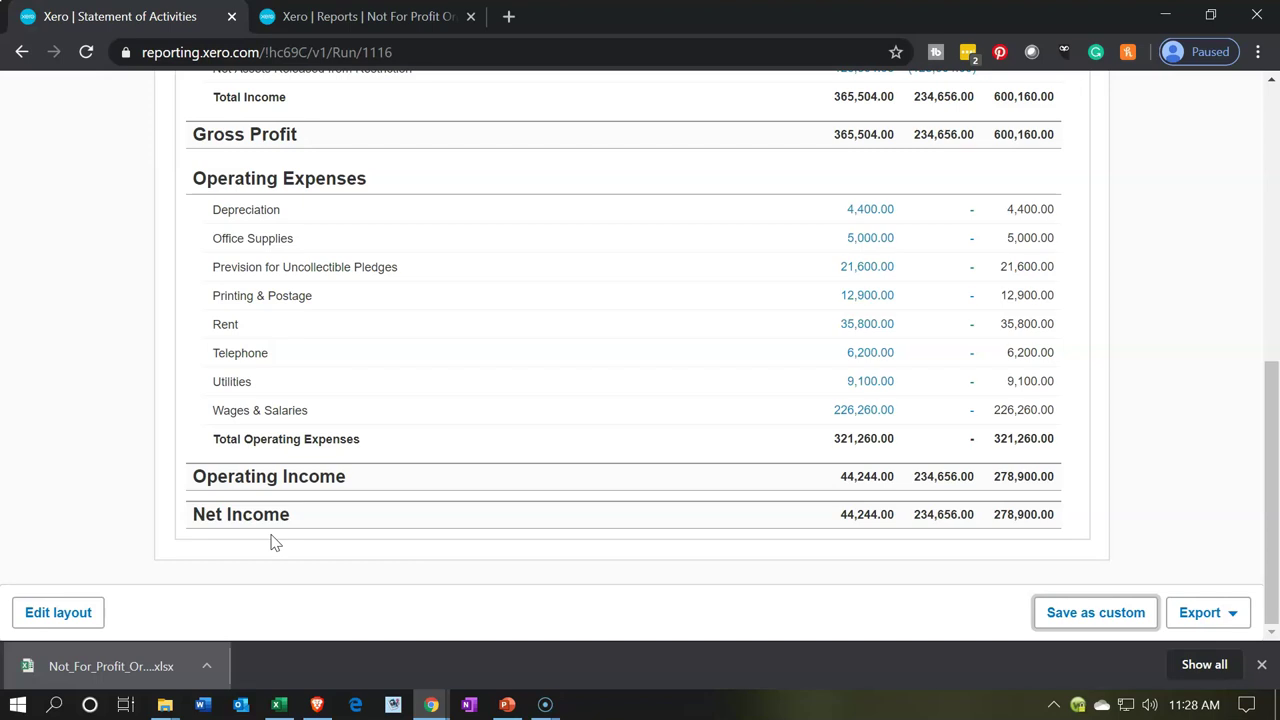
left_click(280, 705)
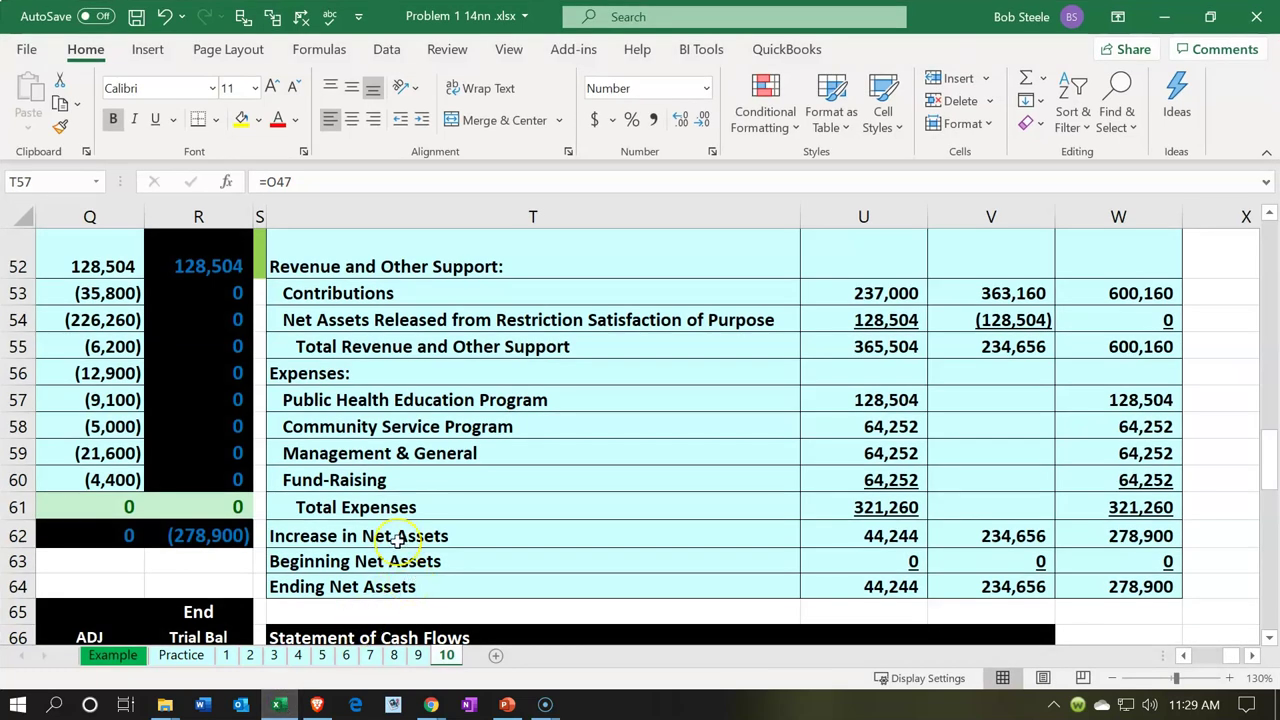
left_click(1172, 30)
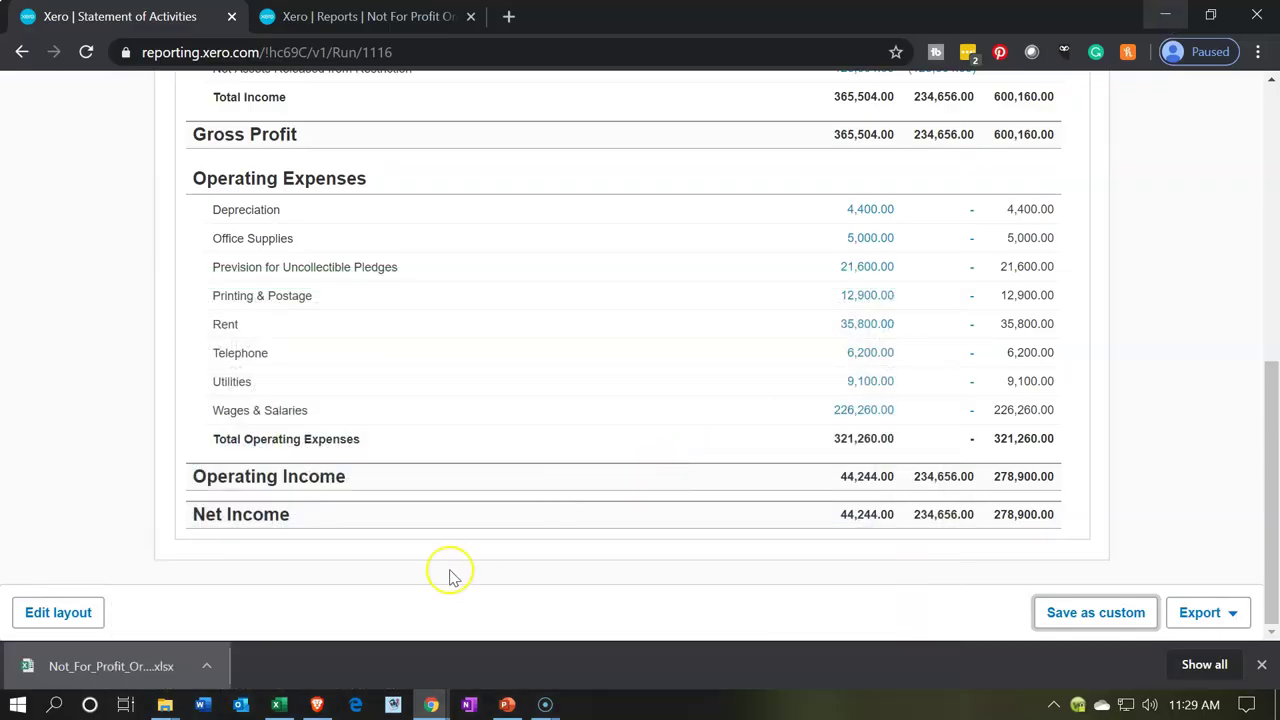
Open Financial Statements.xlsx from the Xero NFP folder.
left_click(167, 705)
left_click(263, 648)
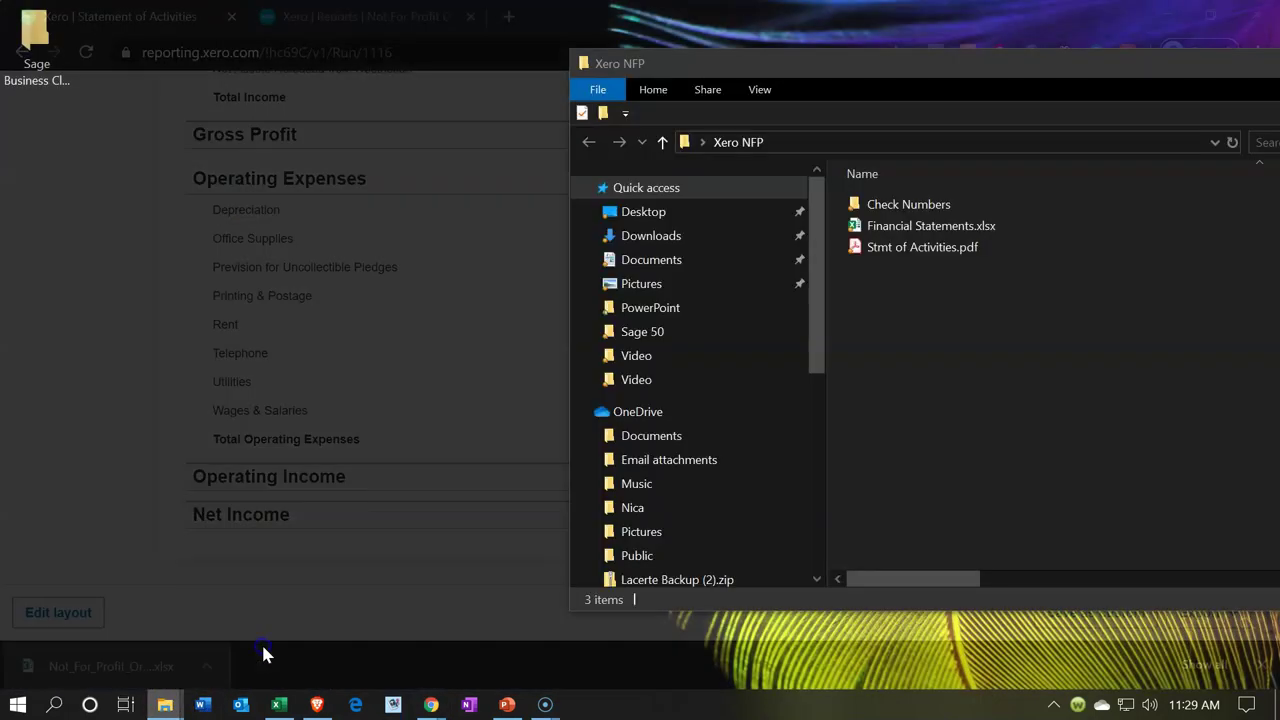
left_click(858, 229)
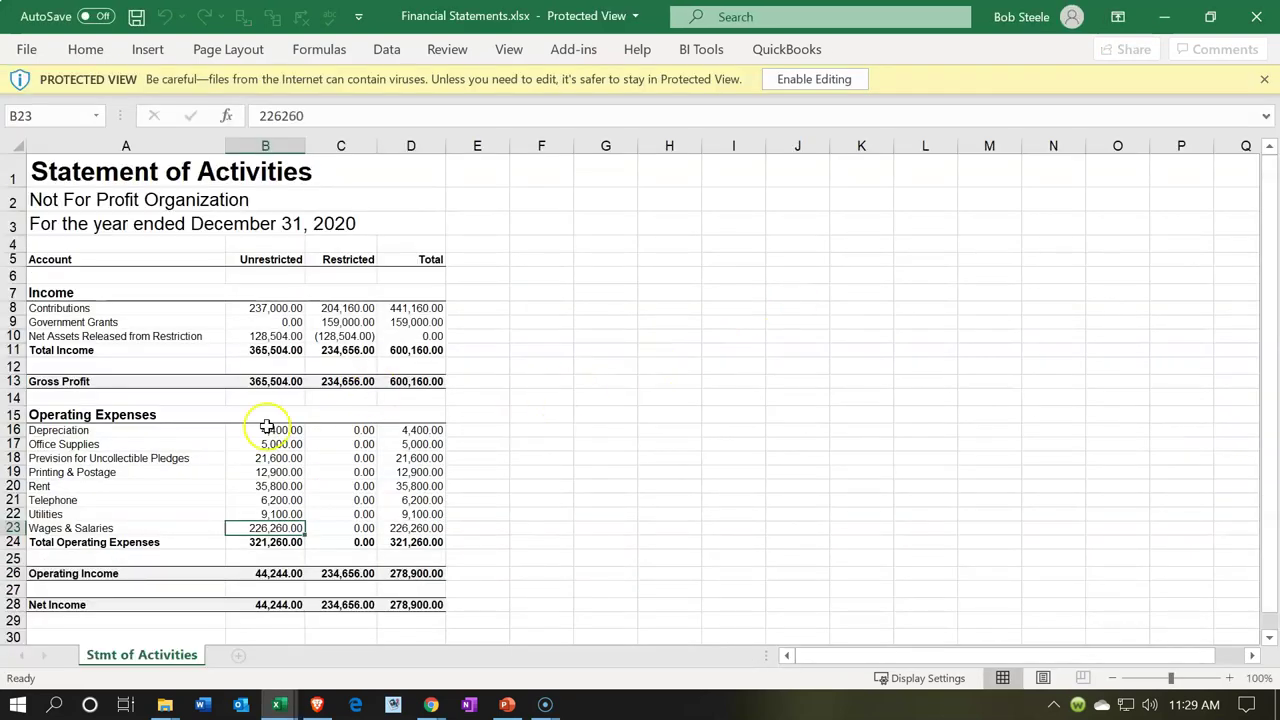
Switch to the Problem 1 14nn workbook and copy the label text "Increase in Net Assets" from cell T62.
mouse_move(282, 708)
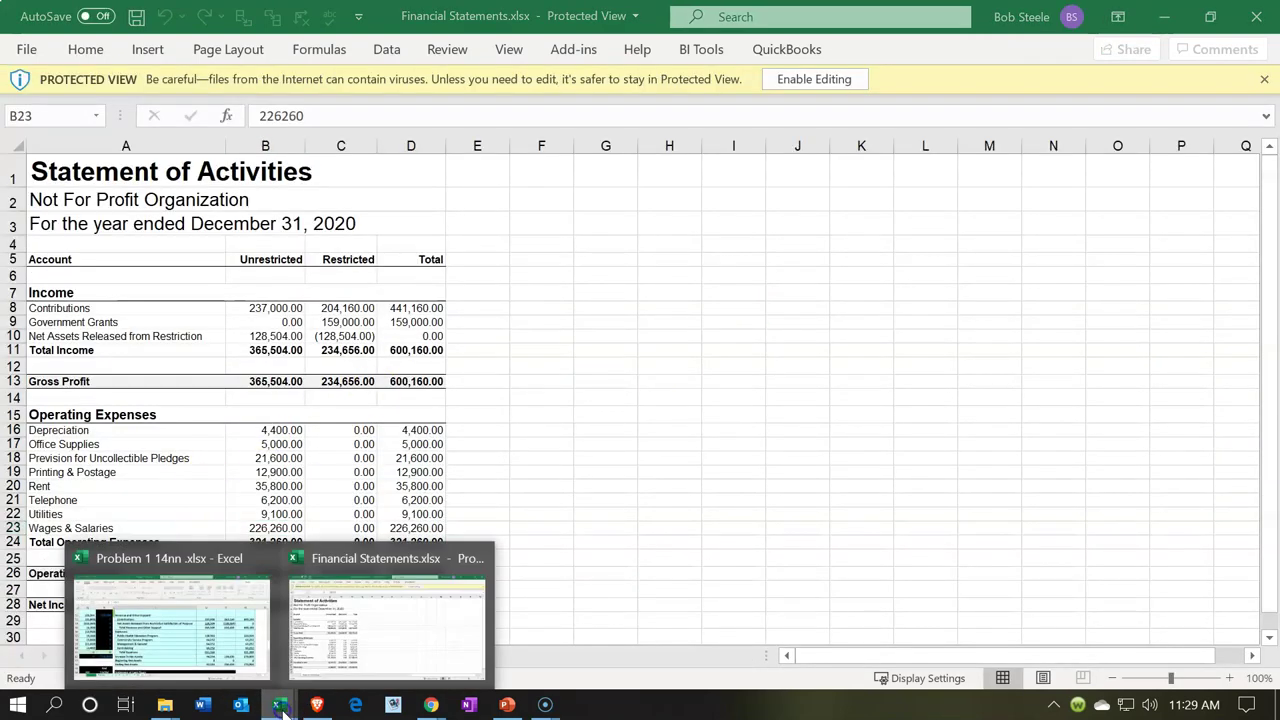
left_click(224, 645)
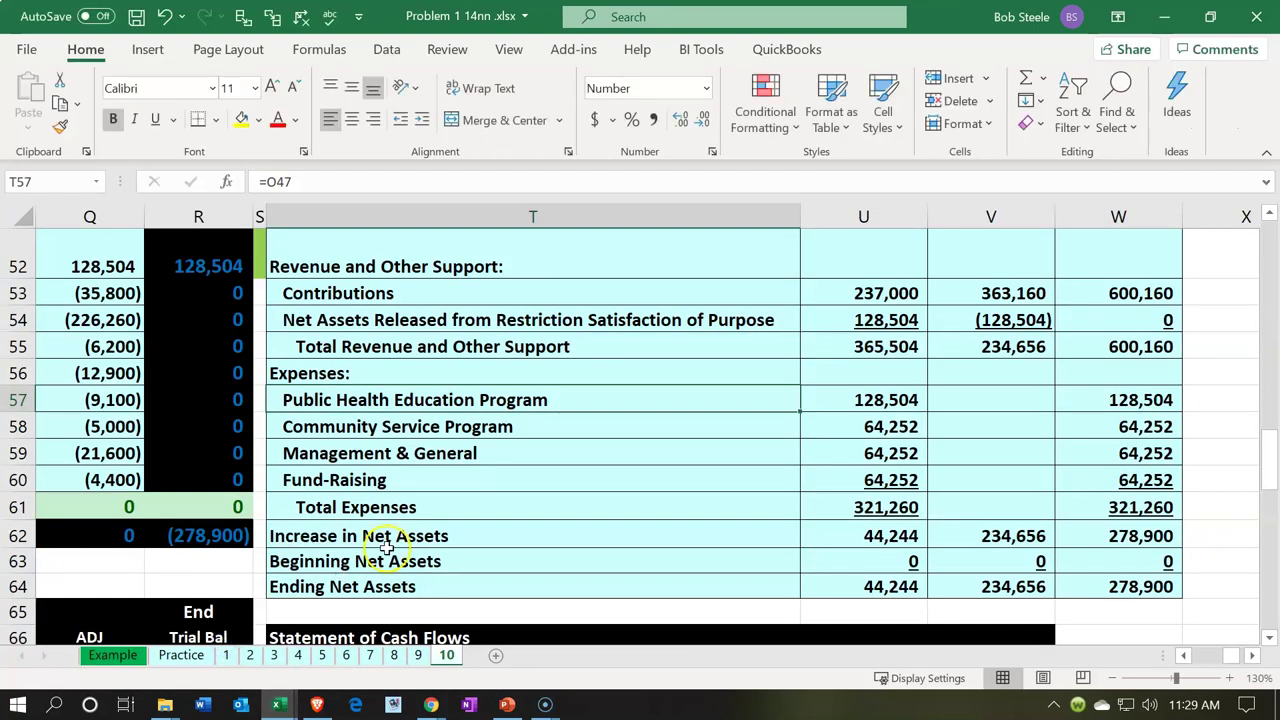
left_click(420, 562)
left_click(484, 537)
double_click(484, 537)
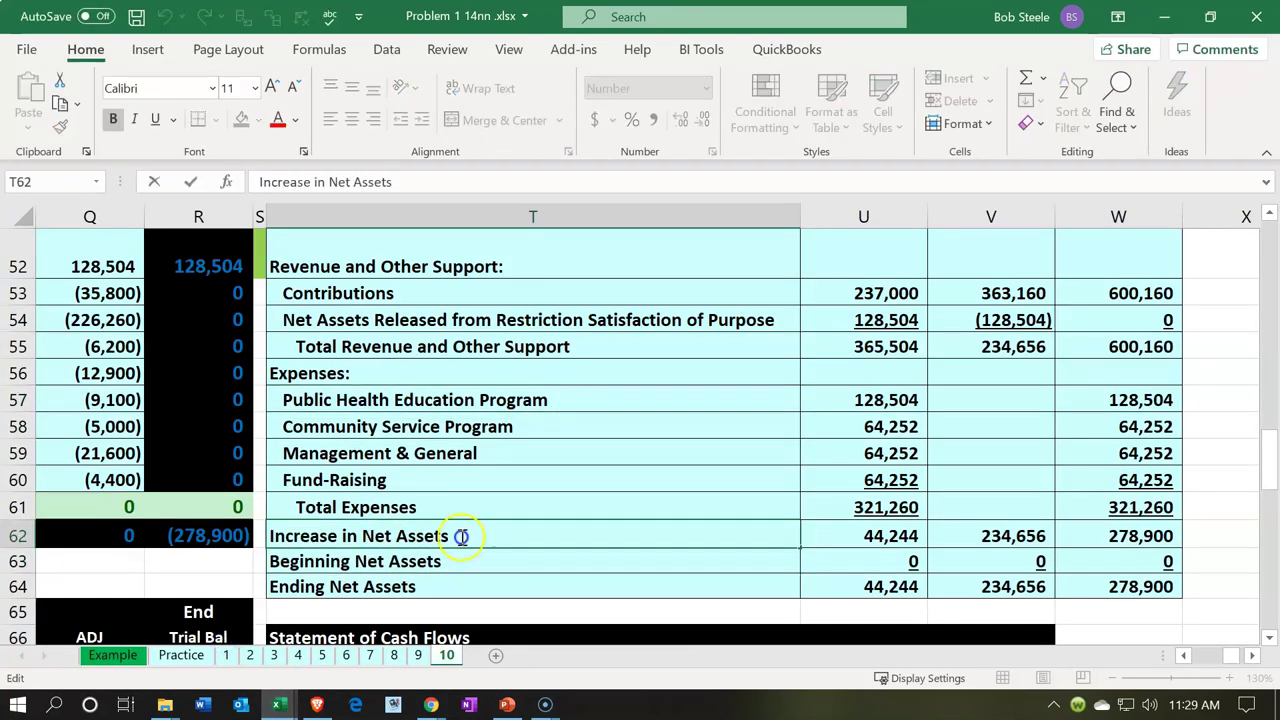
left_click_drag(457, 536, 106, 523)
key("ctrl+c")
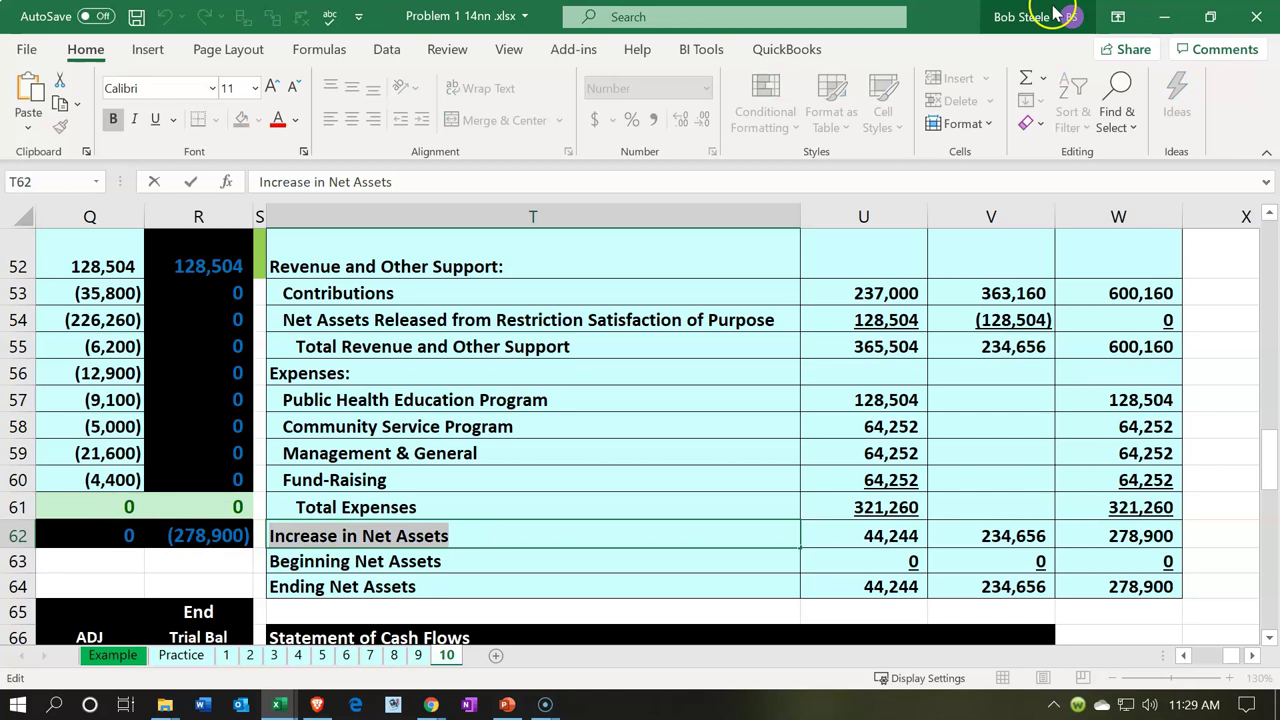
Return to Financial Statements.xlsx, enable editing, and replace the Net Income label in A28 with the copied text "Increase in Net Assets".
left_click(1164, 16)
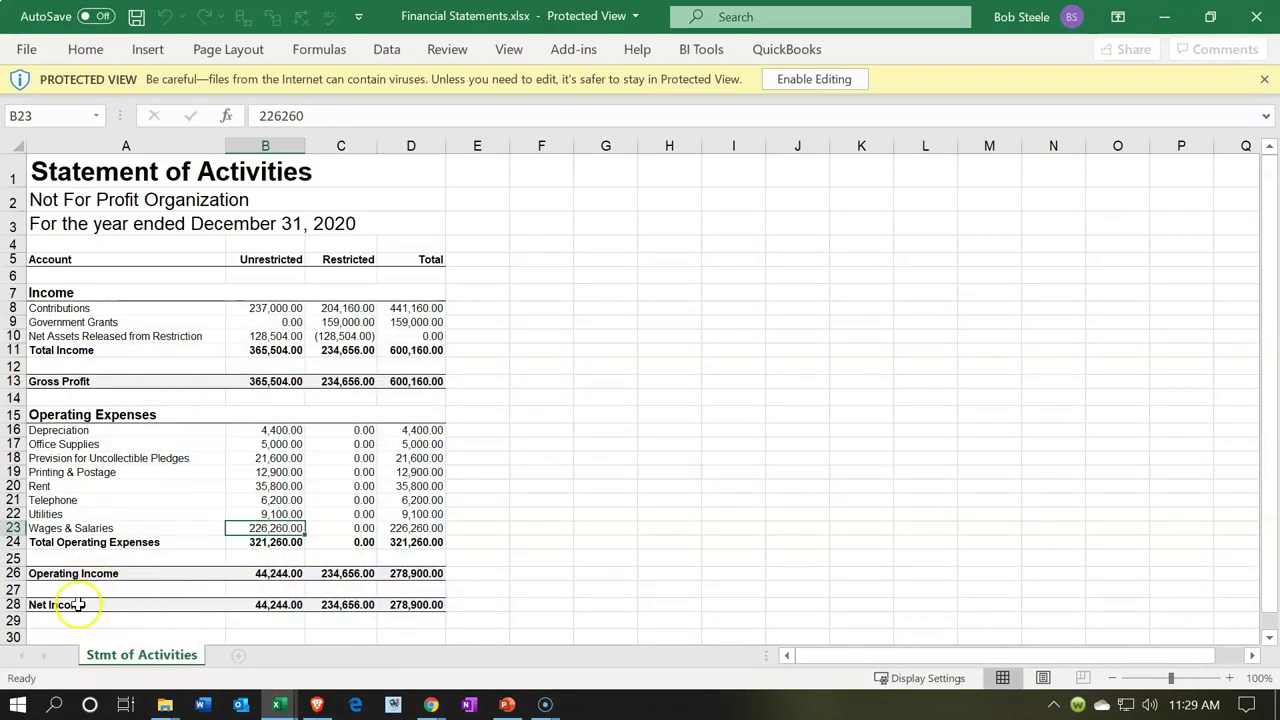
left_click(76, 605)
right_click(80, 605)
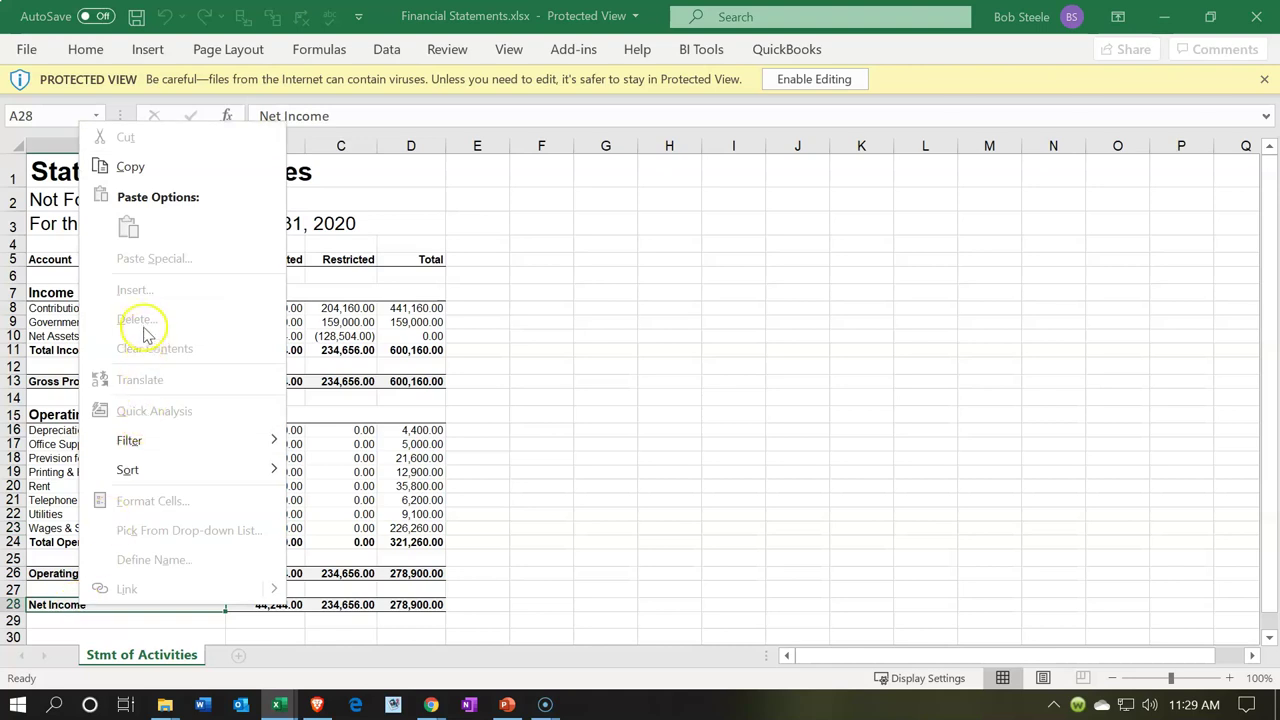
left_click(669, 146)
left_click(790, 84)
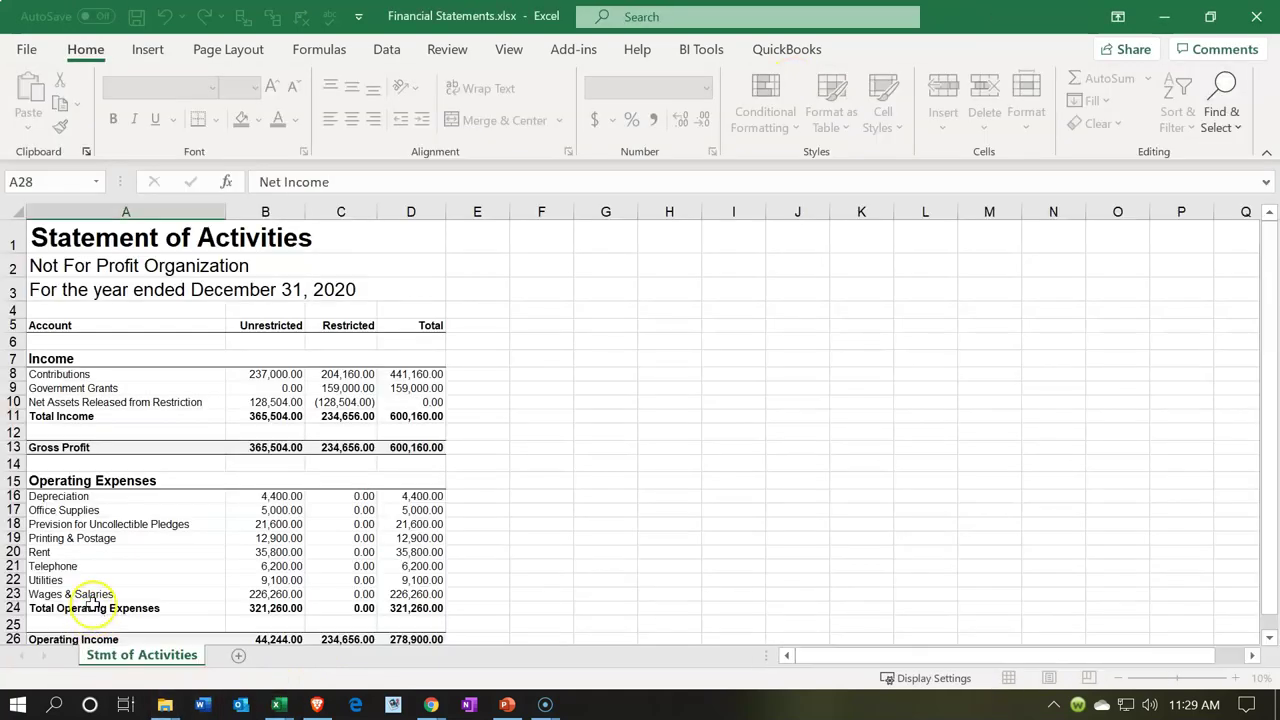
scroll(94, 580, "down", 1)
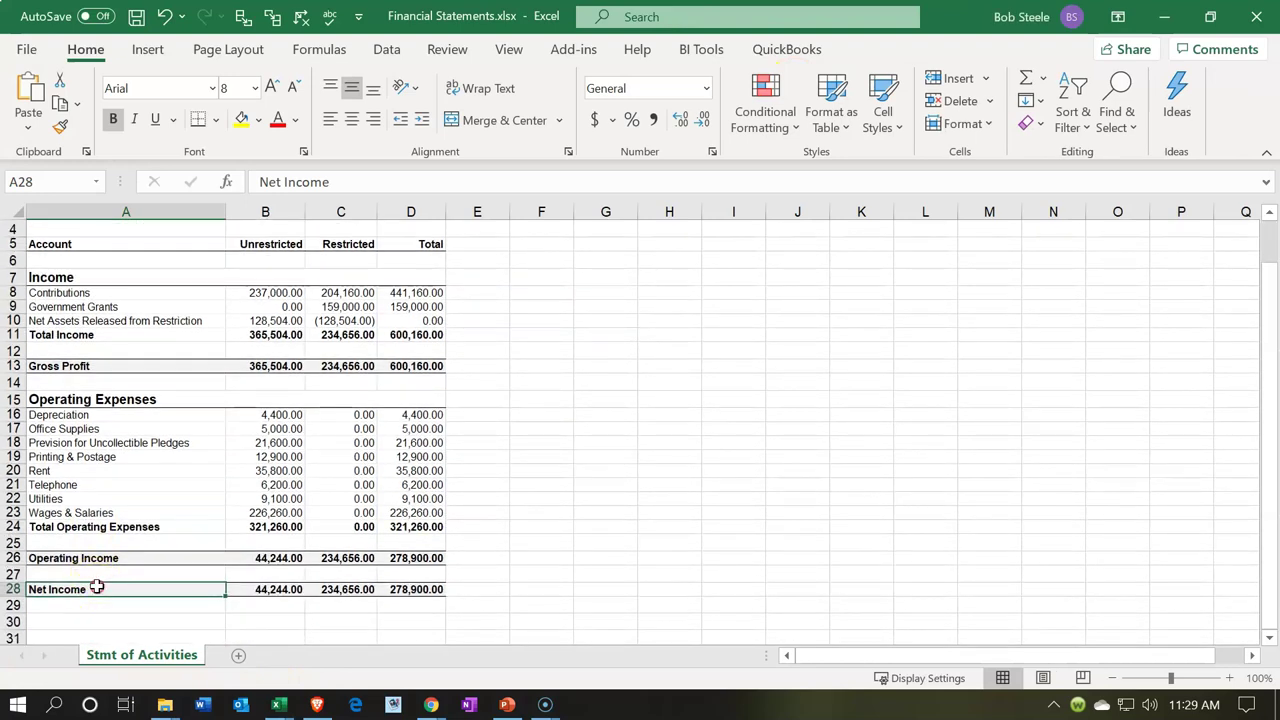
right_click(93, 587)
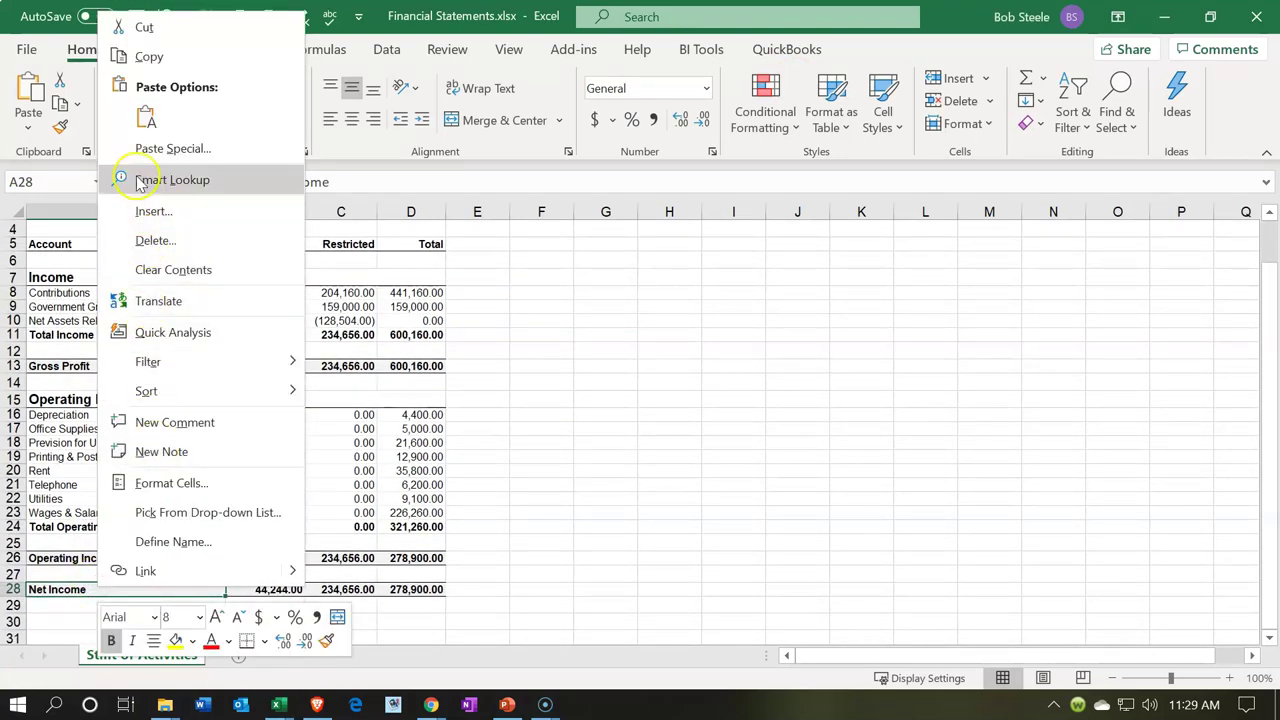
left_click(146, 118)
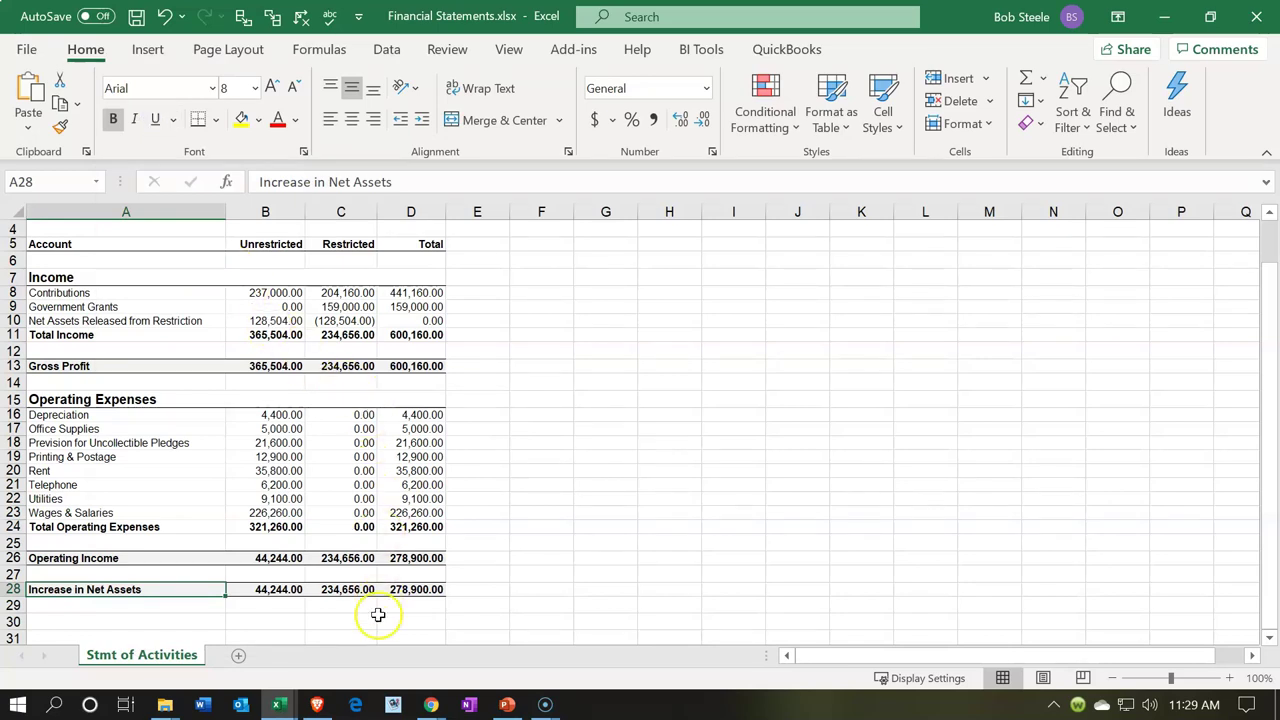
In the Problem 1 14nn workbook, examine how net assets in the Statement of Financial Position relate to the Statement of Activities' increase in net assets.
mouse_move(283, 706)
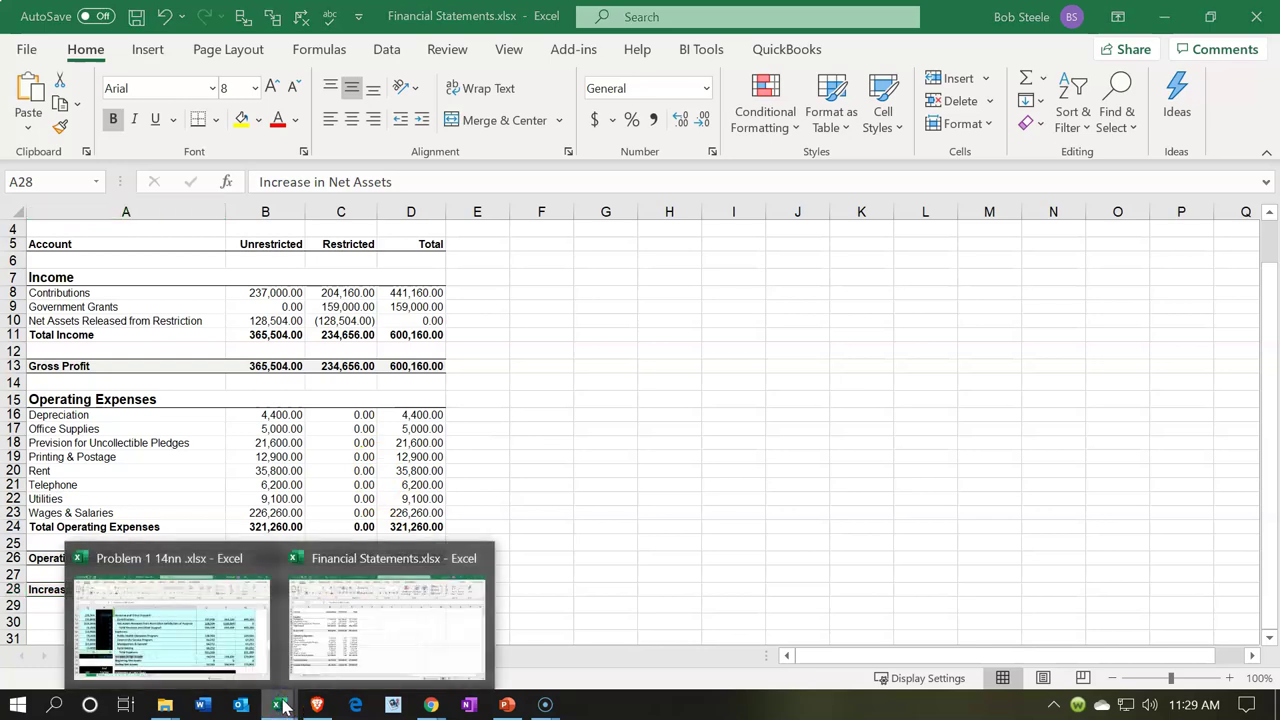
left_click(240, 628)
scroll(383, 445, "up", 8)
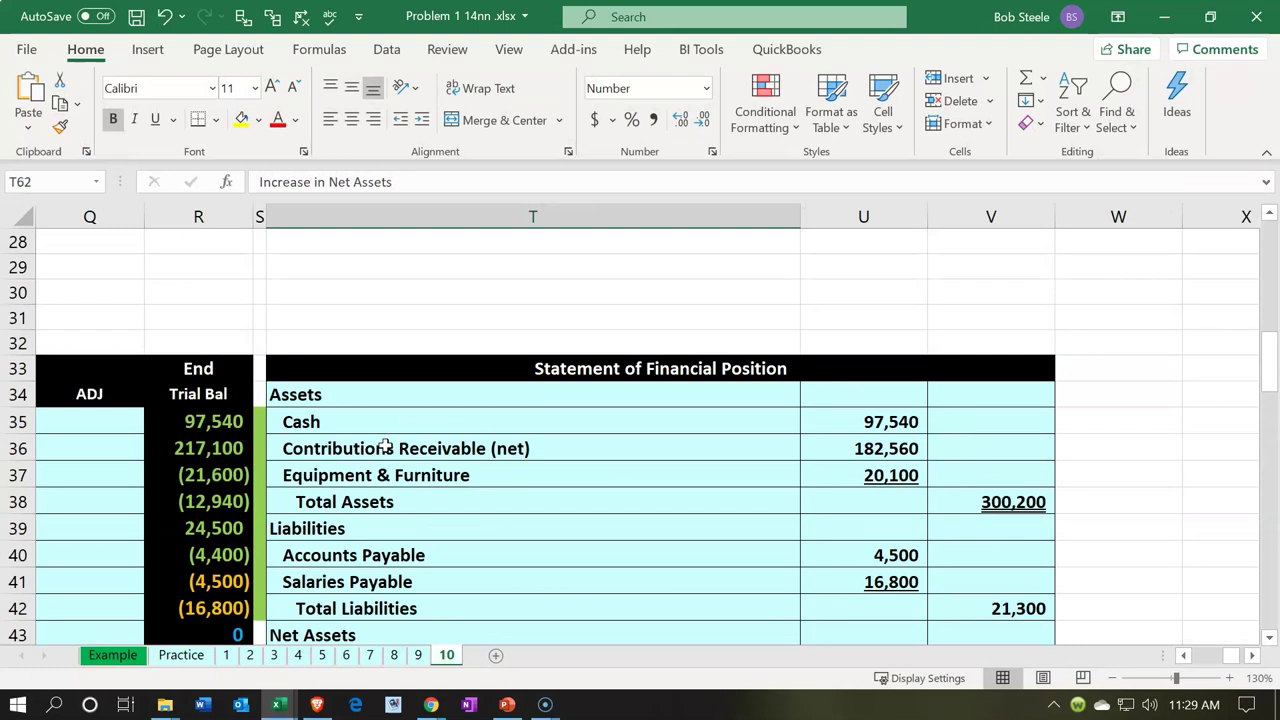
scroll(383, 448, "down", 2)
left_click(980, 585)
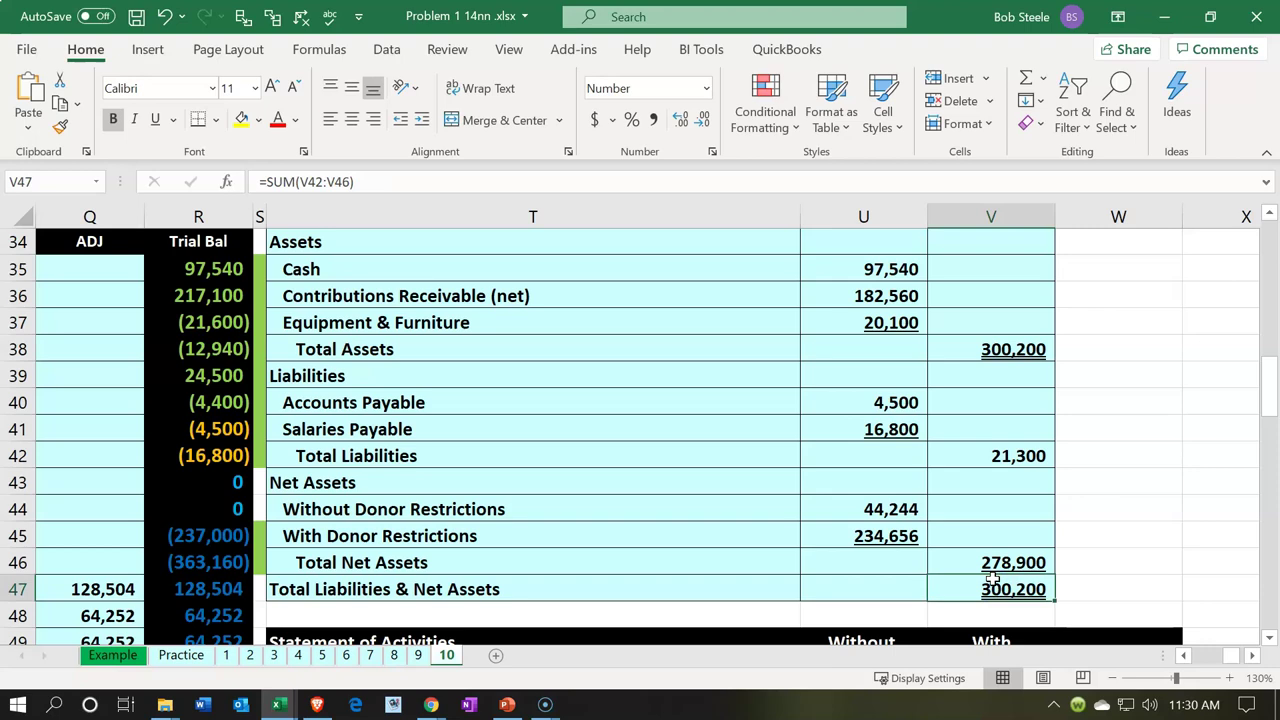
scroll(993, 578, "down", 5)
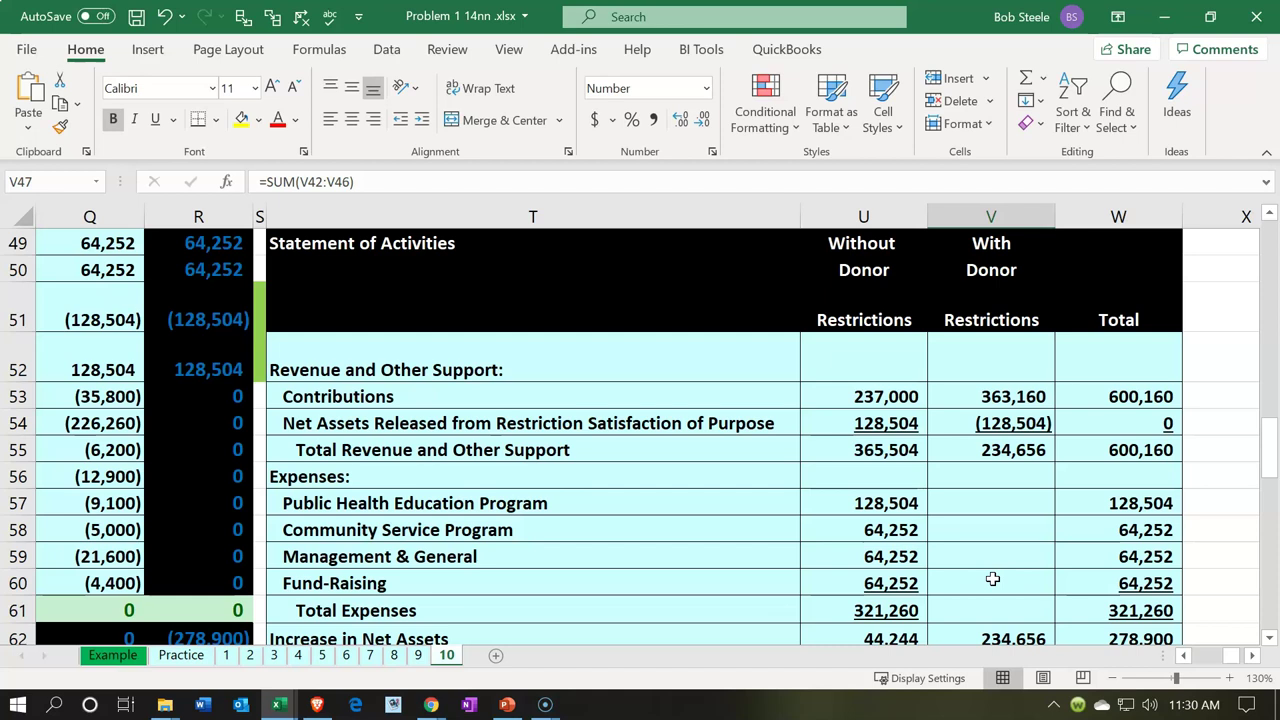
scroll(992, 579, "up", 4)
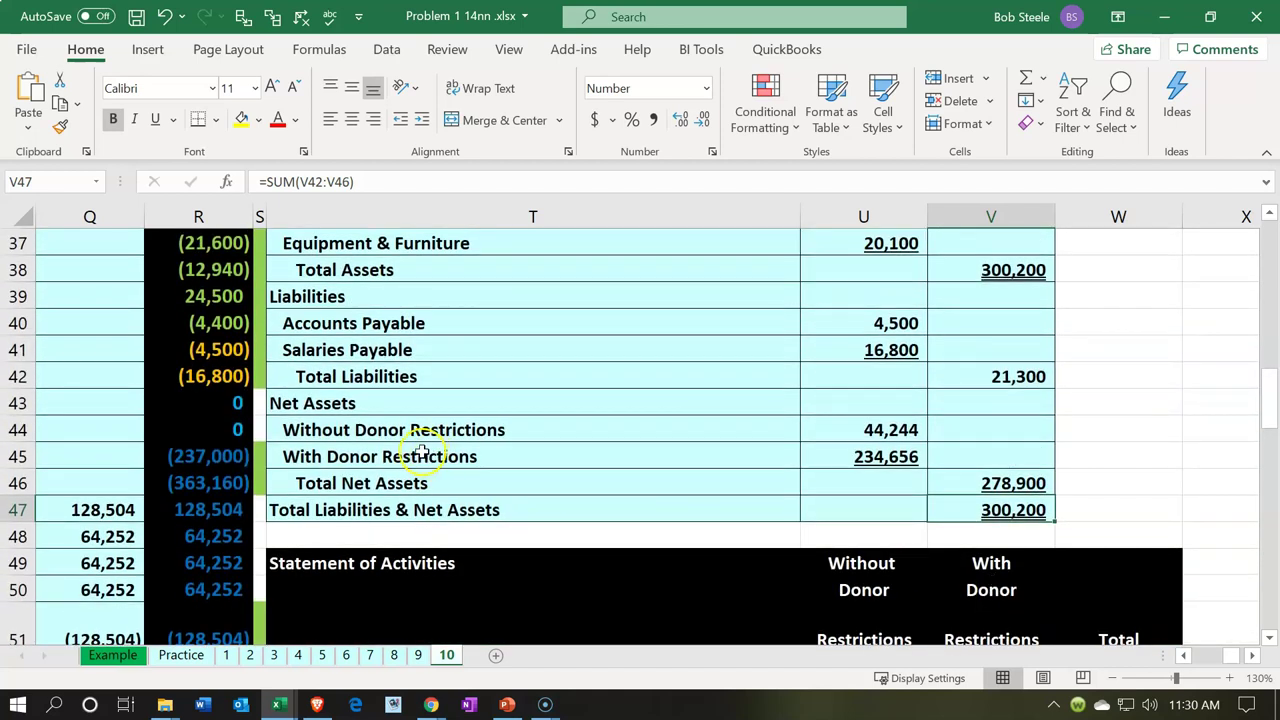
left_click(408, 406)
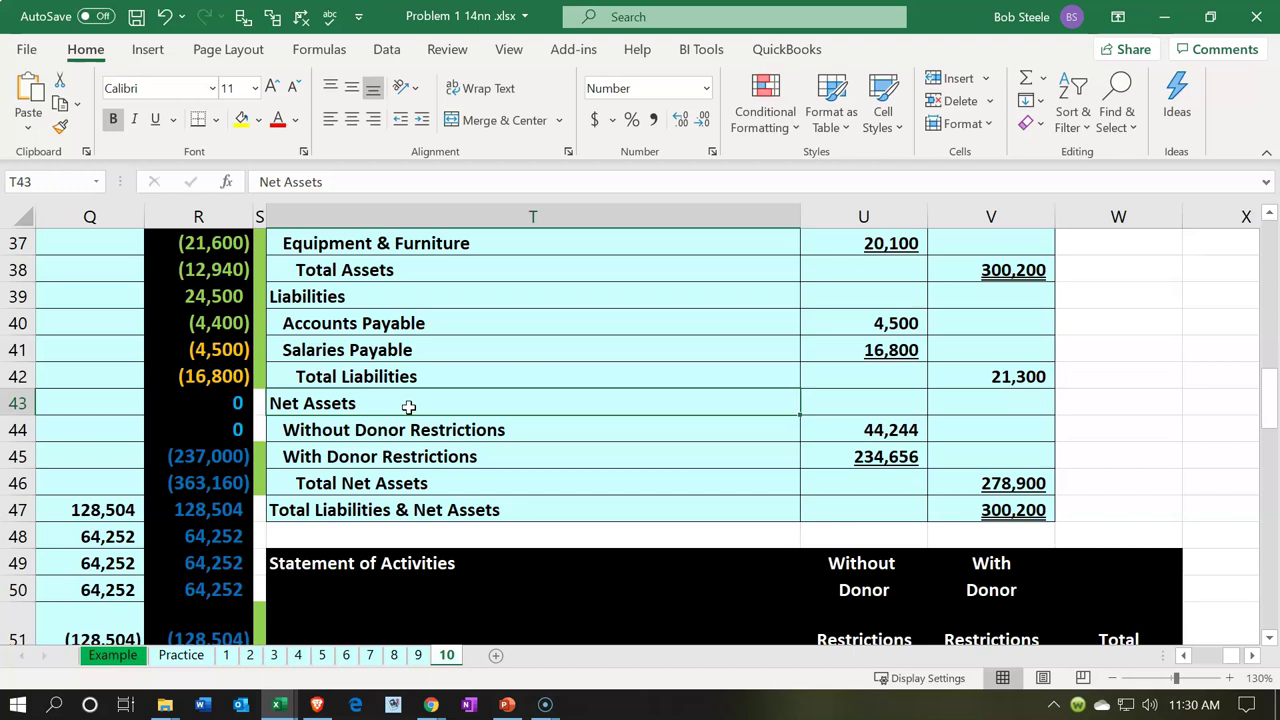
left_click(438, 443)
scroll(438, 443, "down", 5)
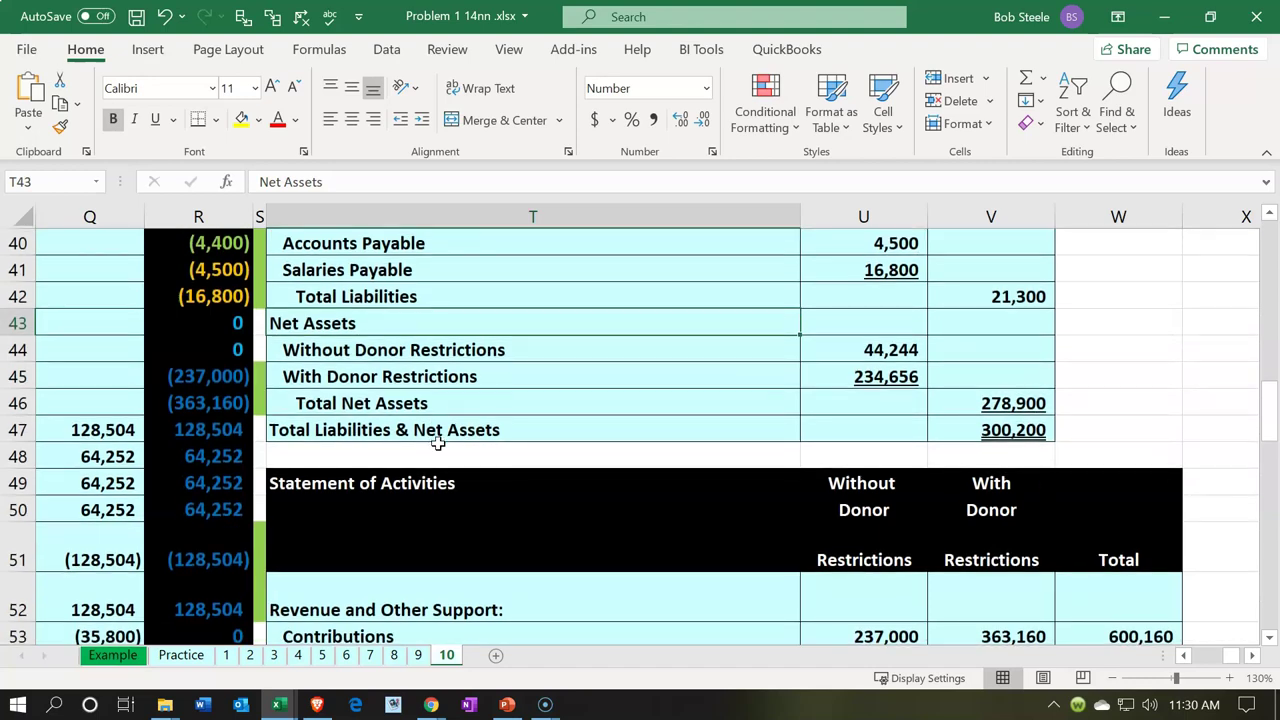
scroll(438, 443, "down", 1)
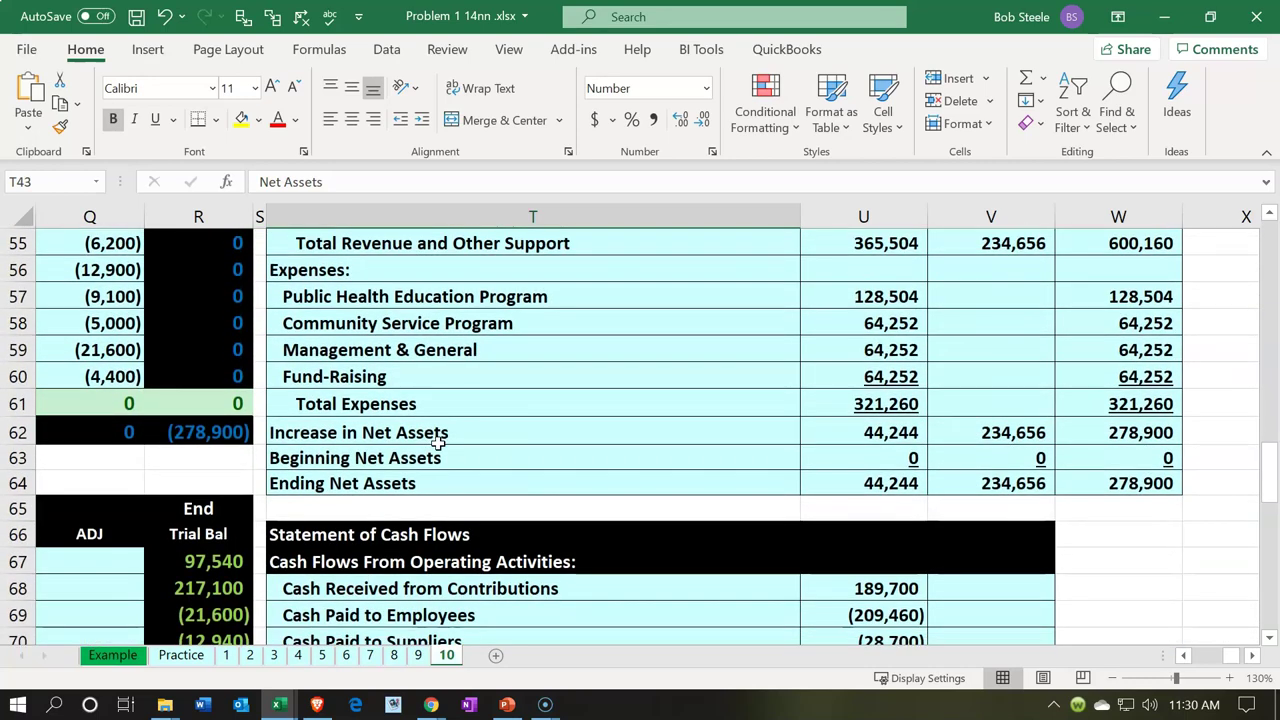
left_click(432, 432)
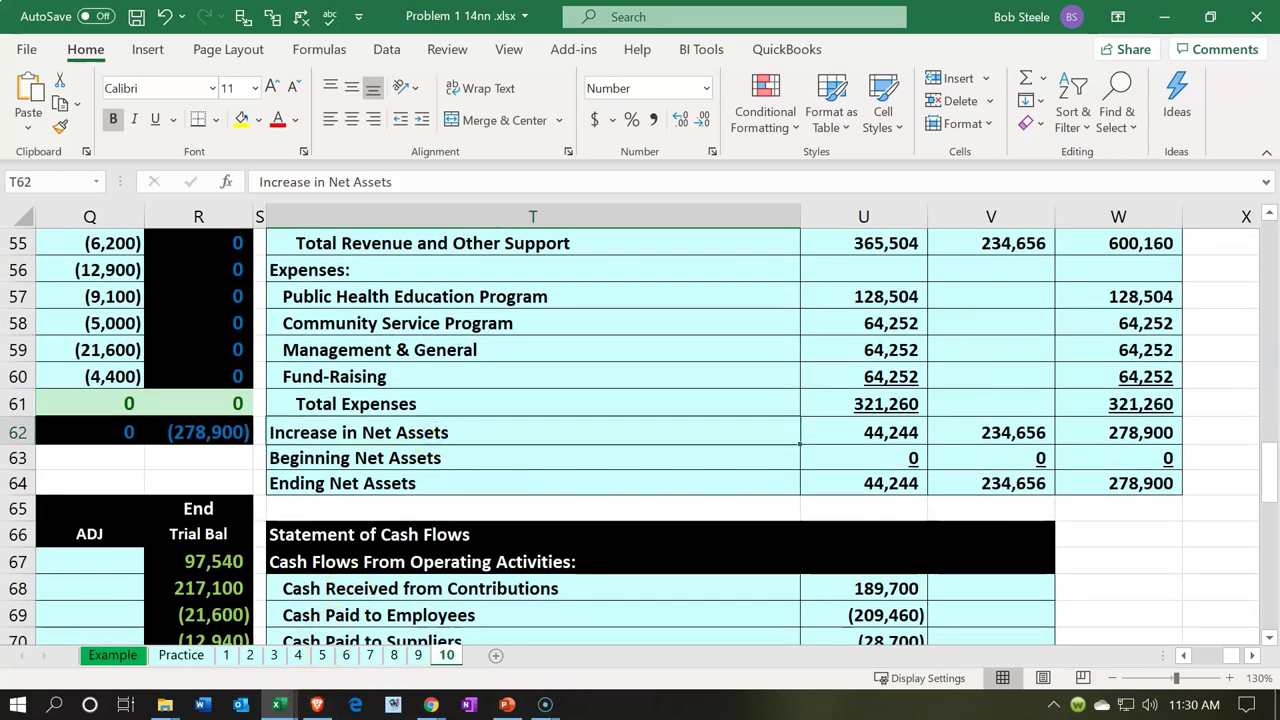
Switch back to Financial Statements.xlsx and review the Stmt of Activities sheet from its heading to the Increase in Net Assets row.
left_click(277, 707)
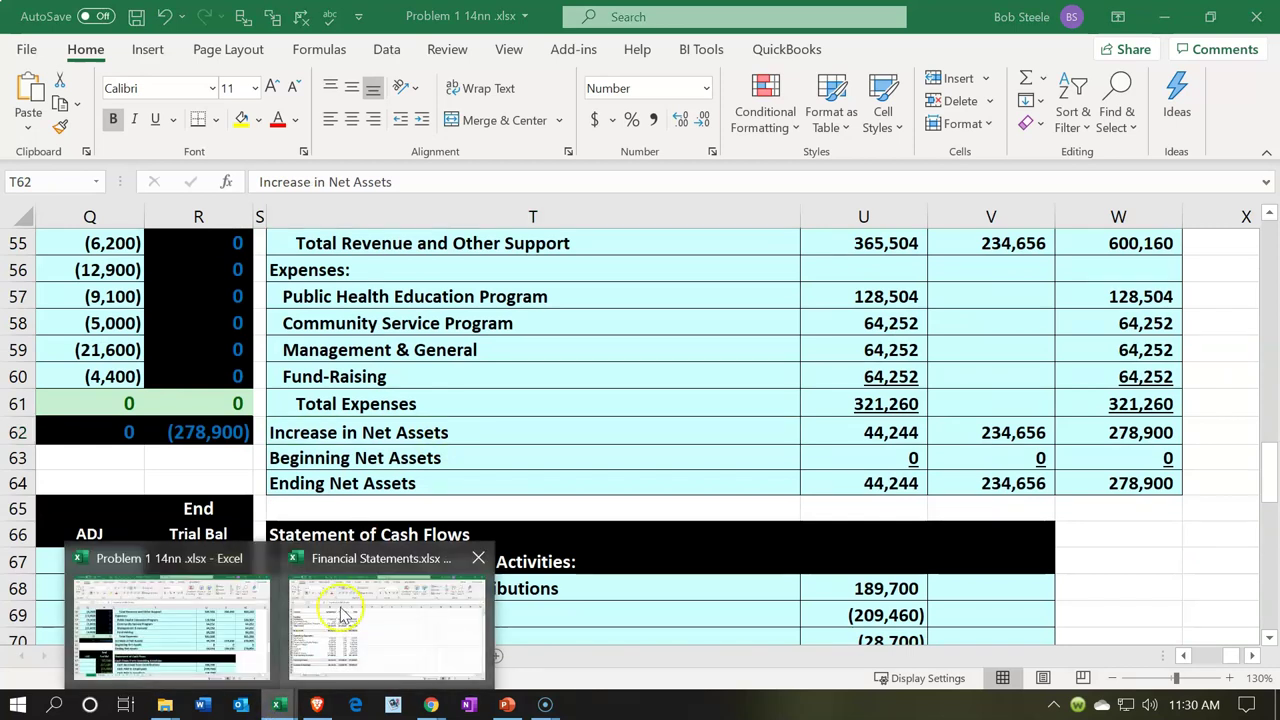
left_click(345, 614)
left_click(314, 400)
scroll(316, 402, "up", 2)
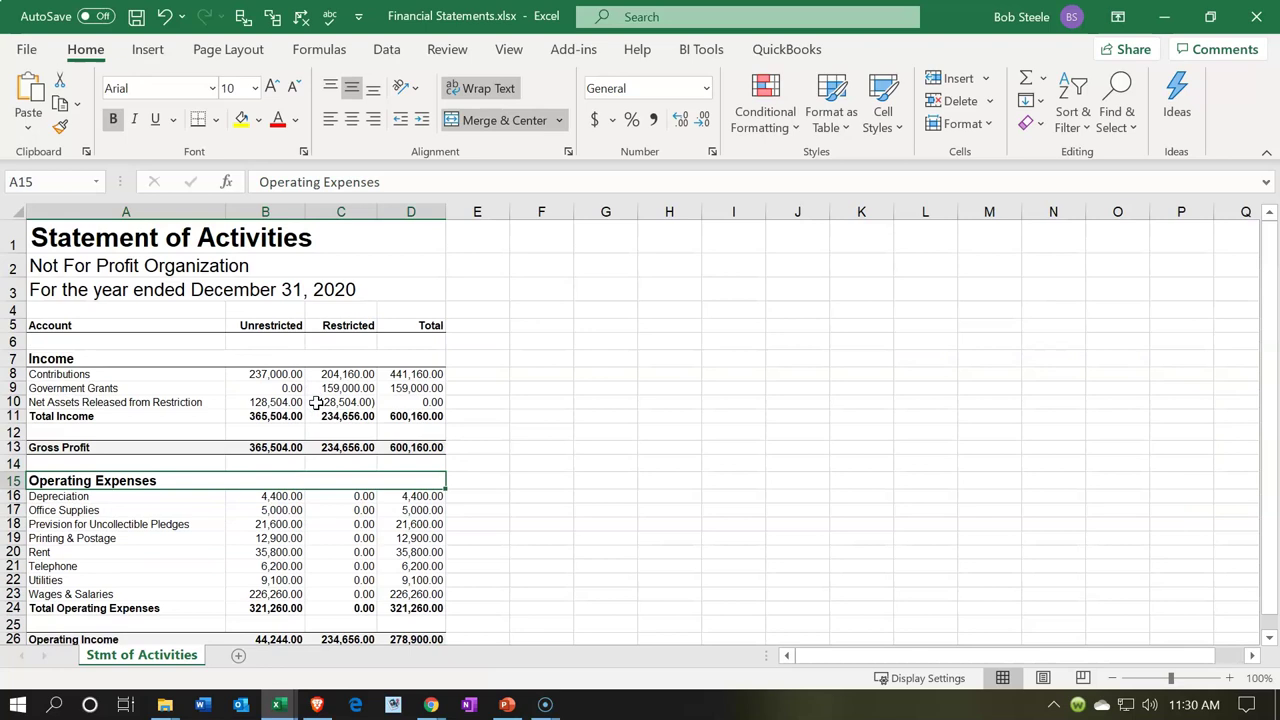
scroll(316, 402, "down", 2)
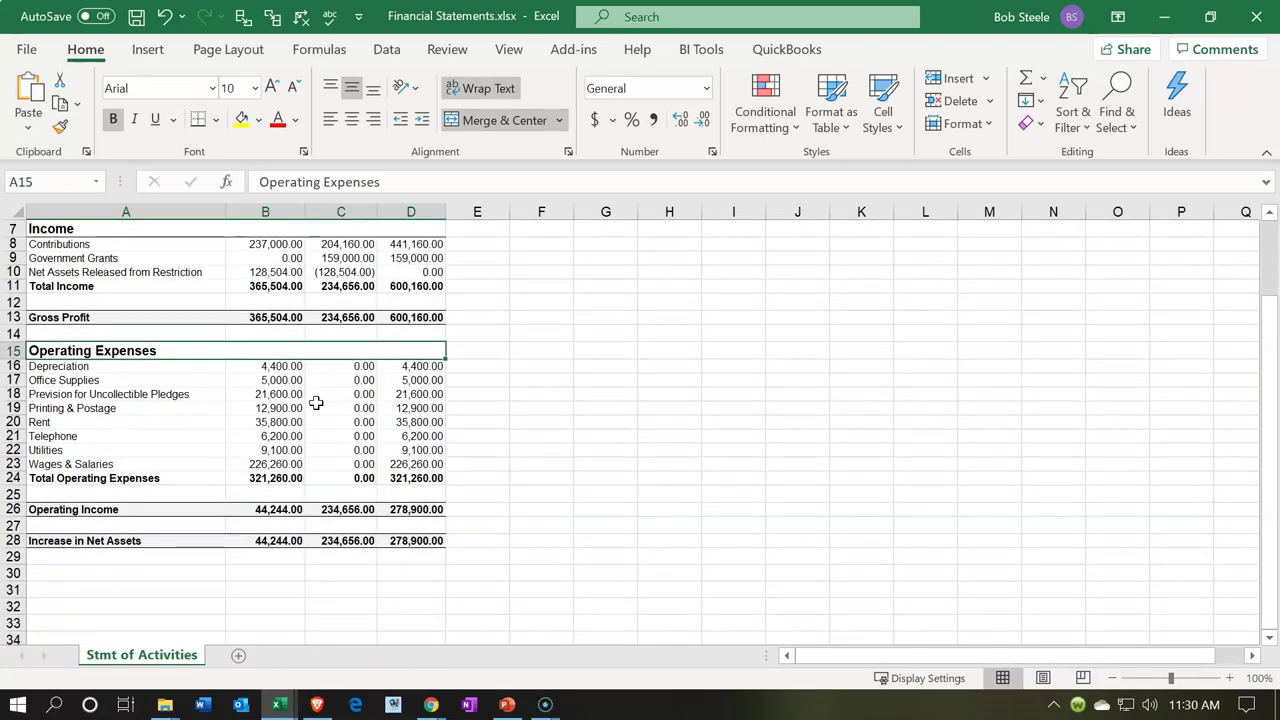
left_click_drag(431, 391, 523, 404)
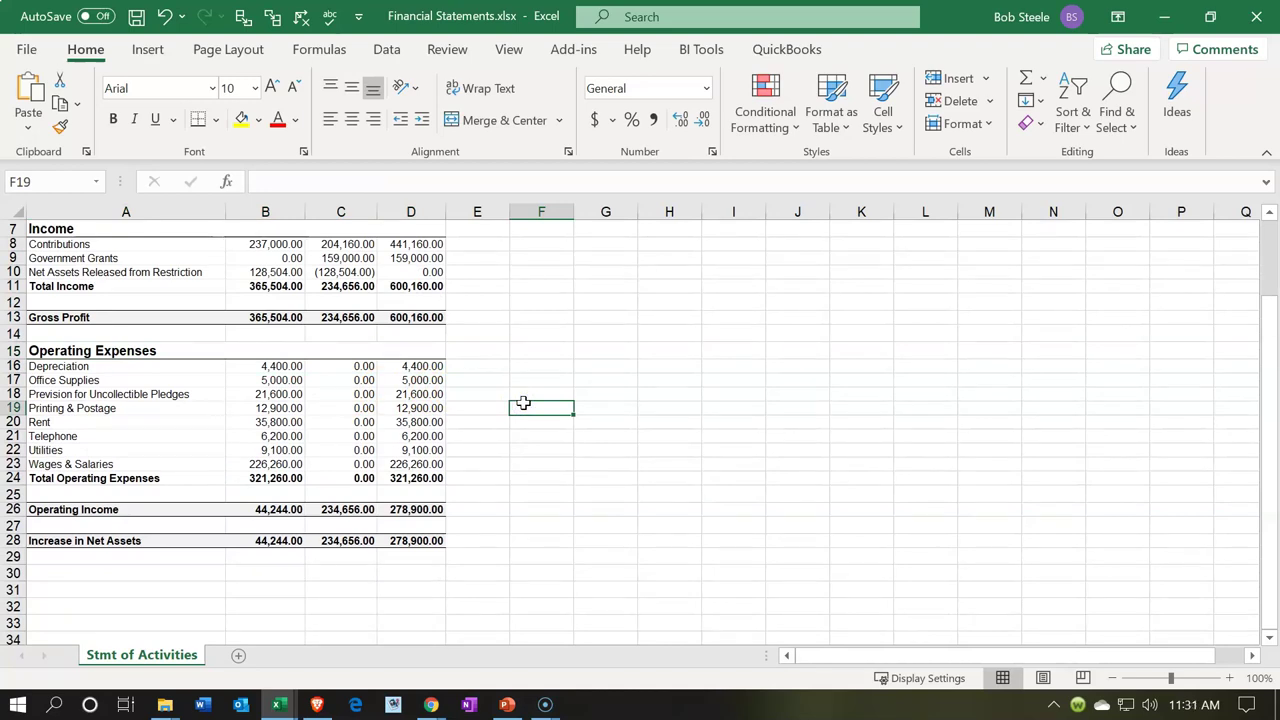
scroll(523, 403, "up", 2)
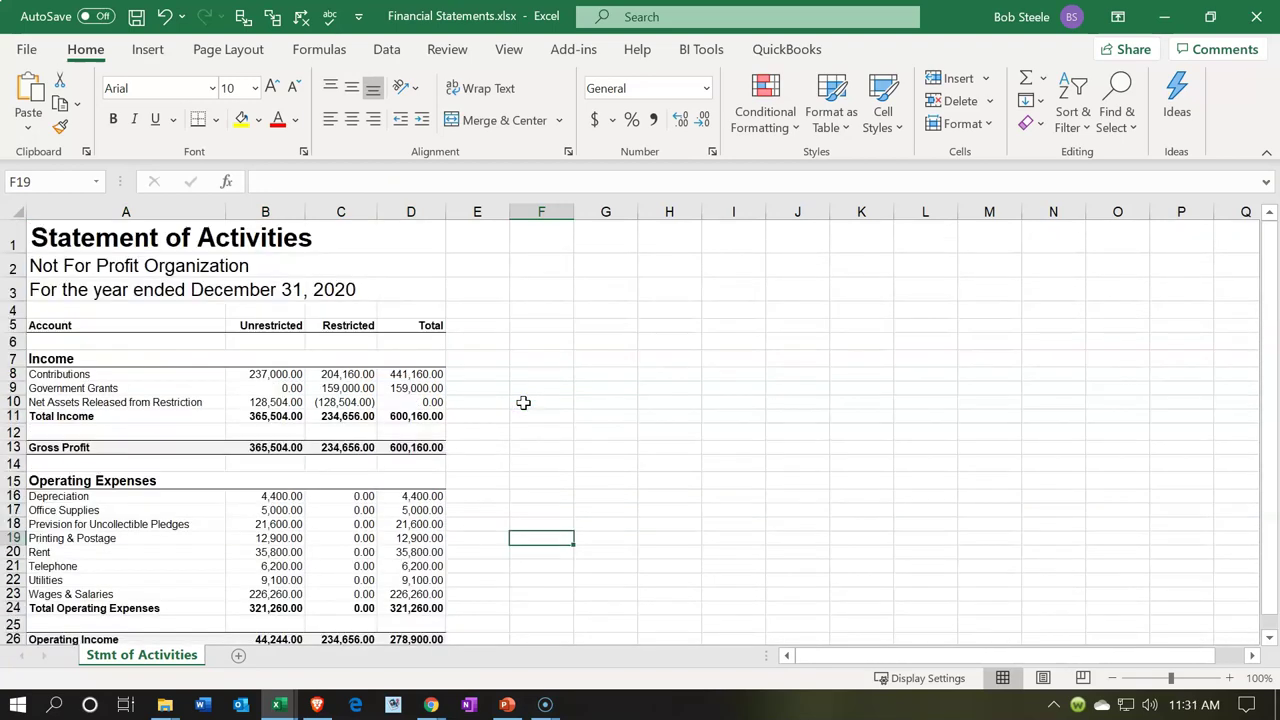